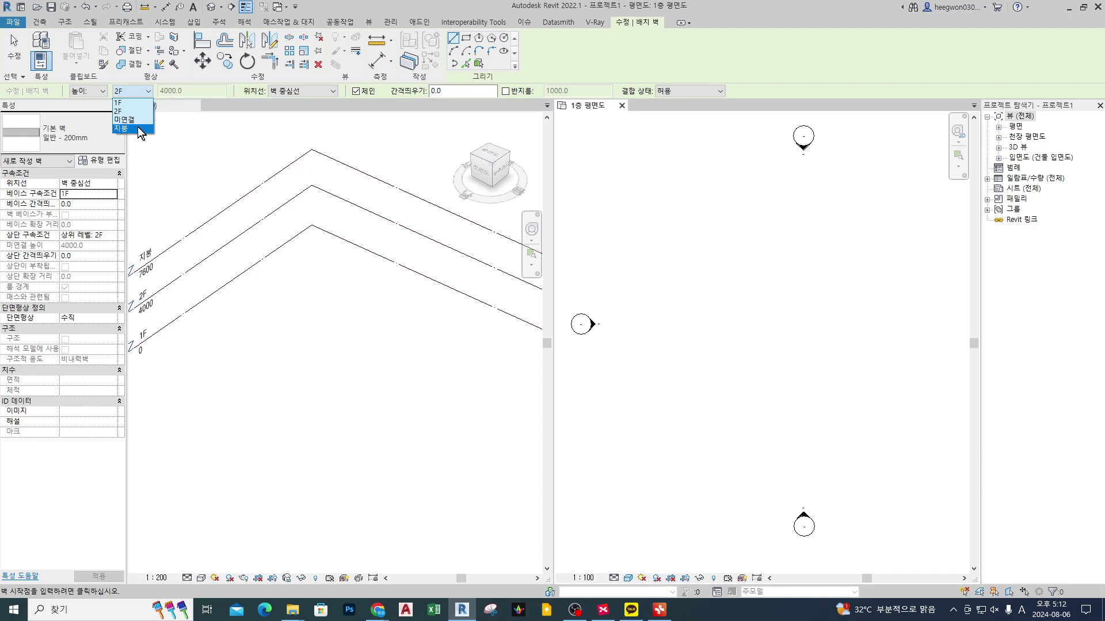
# - Draw a horizontal 일반 - 200mm wall about 16100 mm long in the 1F plan, with its top constrained to 지붕
pyautogui.click(661, 274)
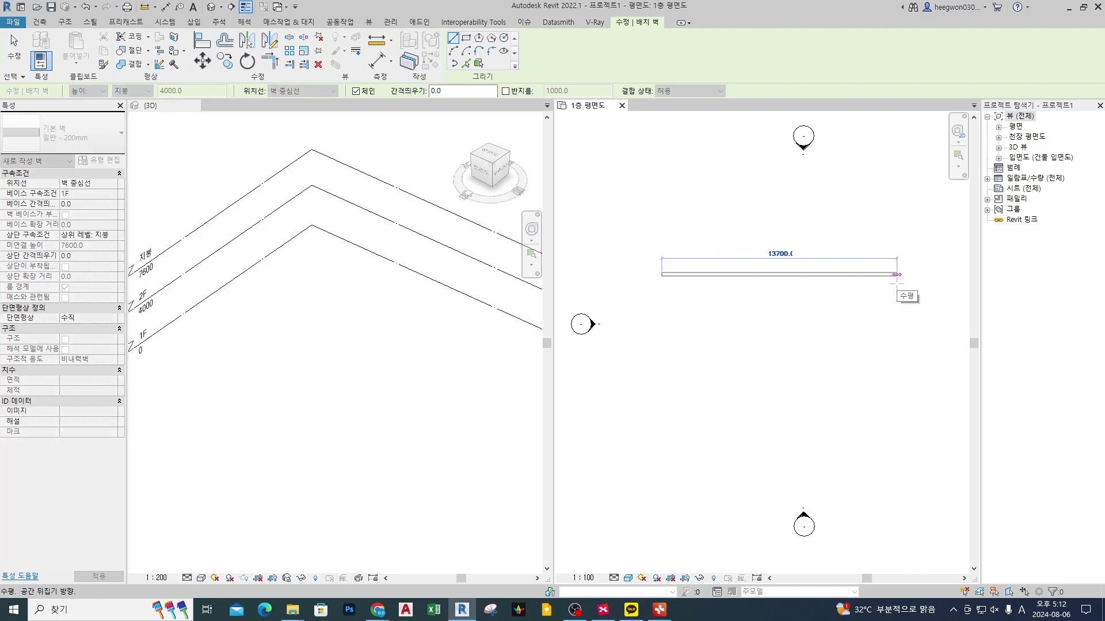
pyautogui.click(938, 275)
pyautogui.press('Escape')
pyautogui.press('Escape')
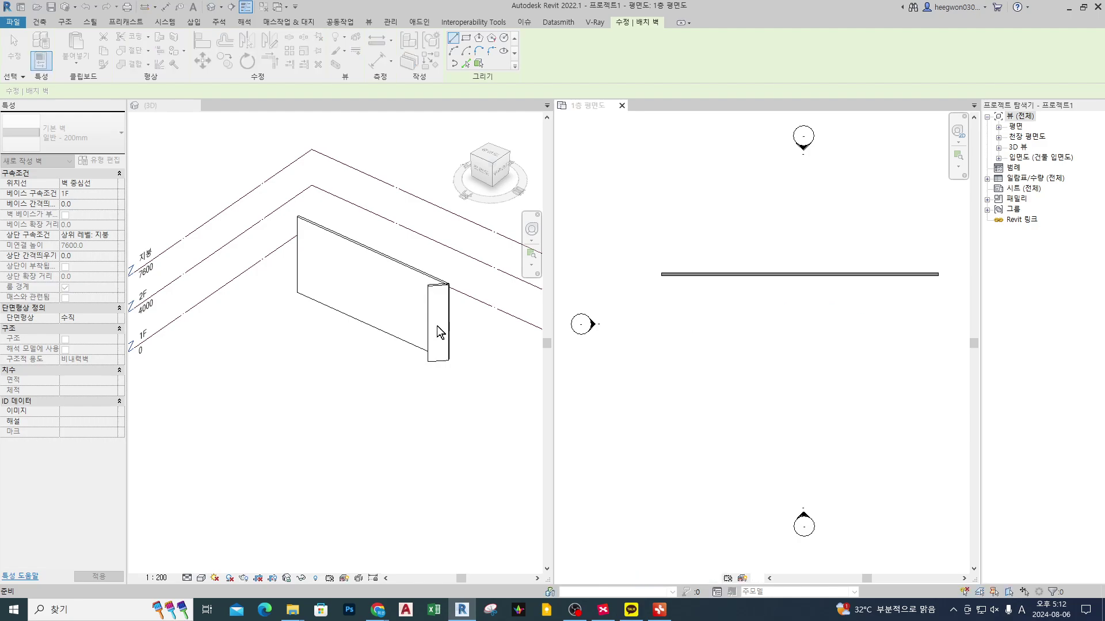
pyautogui.scroll(3, 431, 299)
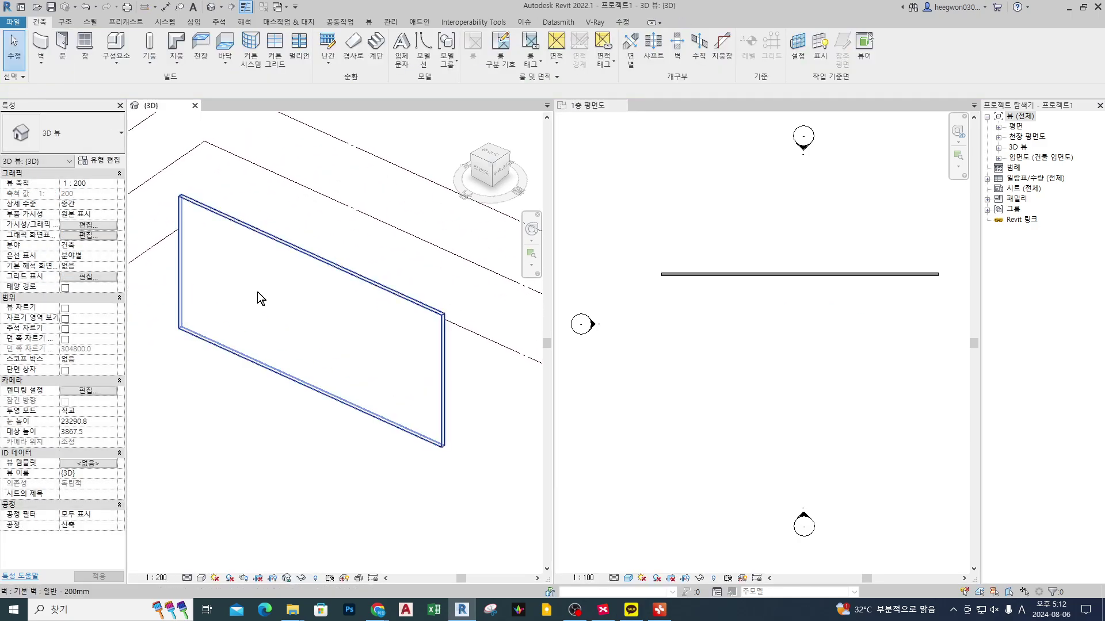
# - Draw a 연습용 커튼월 curtain wall about 12700 mm long in the 1F plan, parallel to and just below the 200 mm wall
pyautogui.click(819, 342)
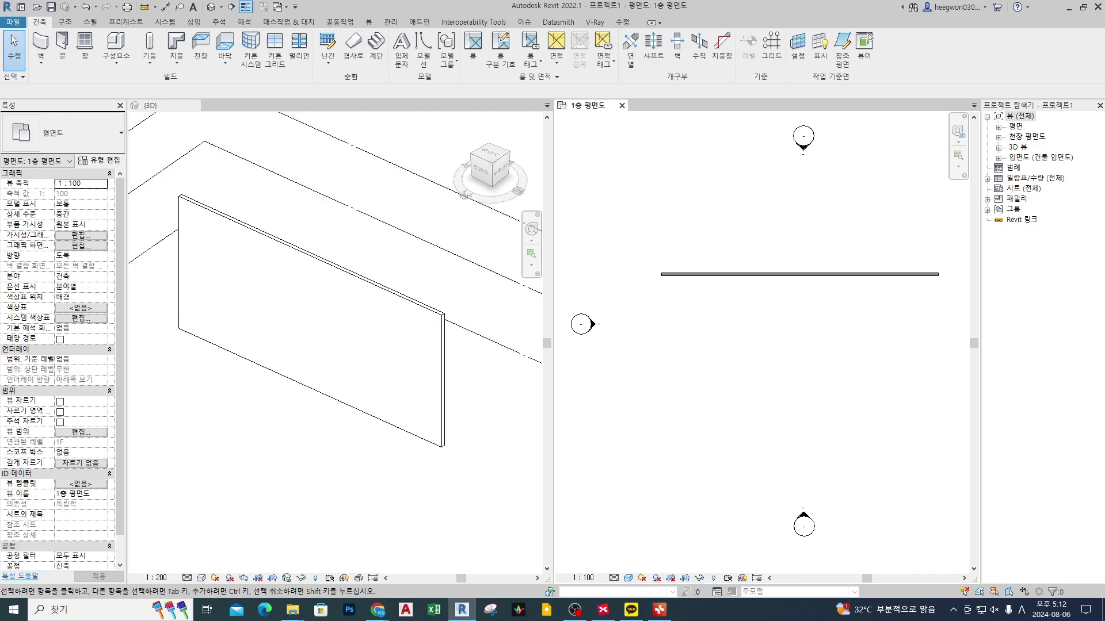
pyautogui.click(41, 60)
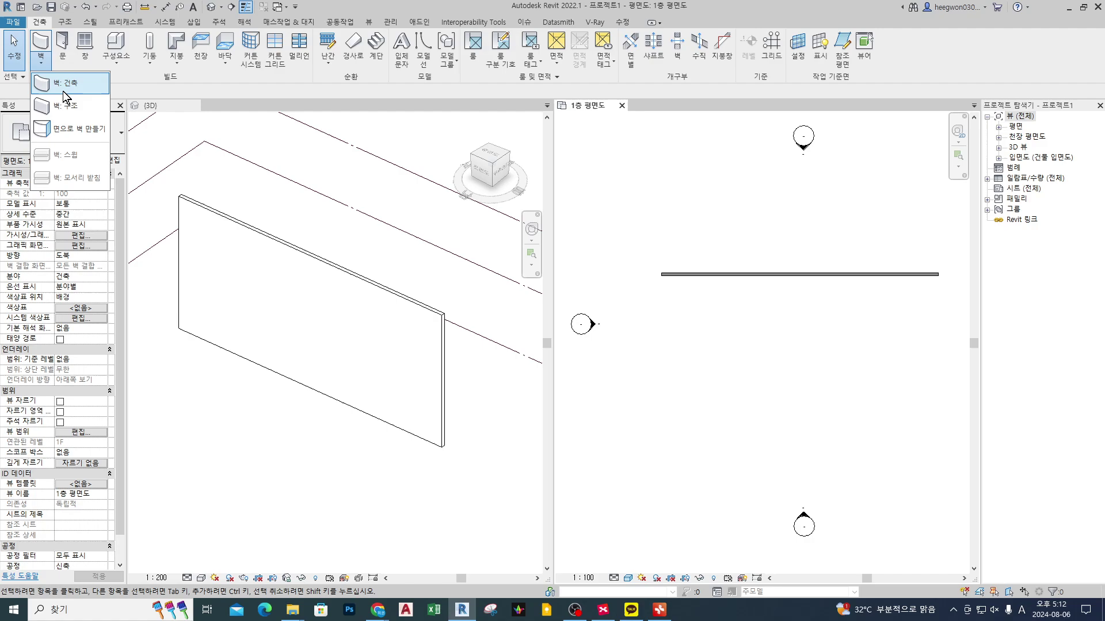
pyautogui.click(55, 83)
pyautogui.click(75, 131)
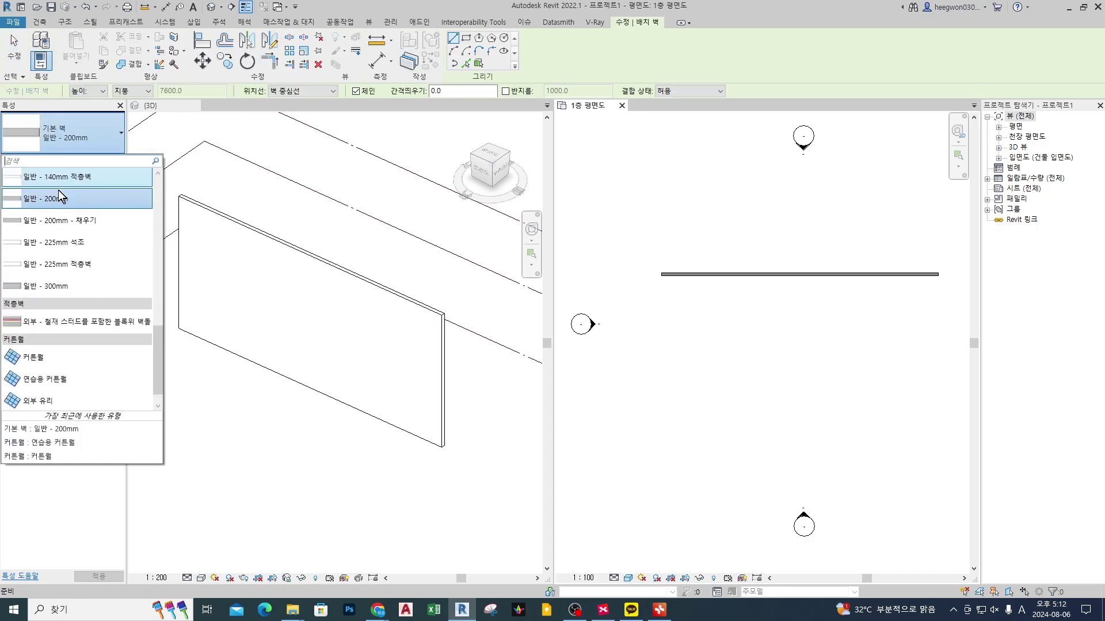
pyautogui.click(59, 351)
pyautogui.scroll(2, 698, 289)
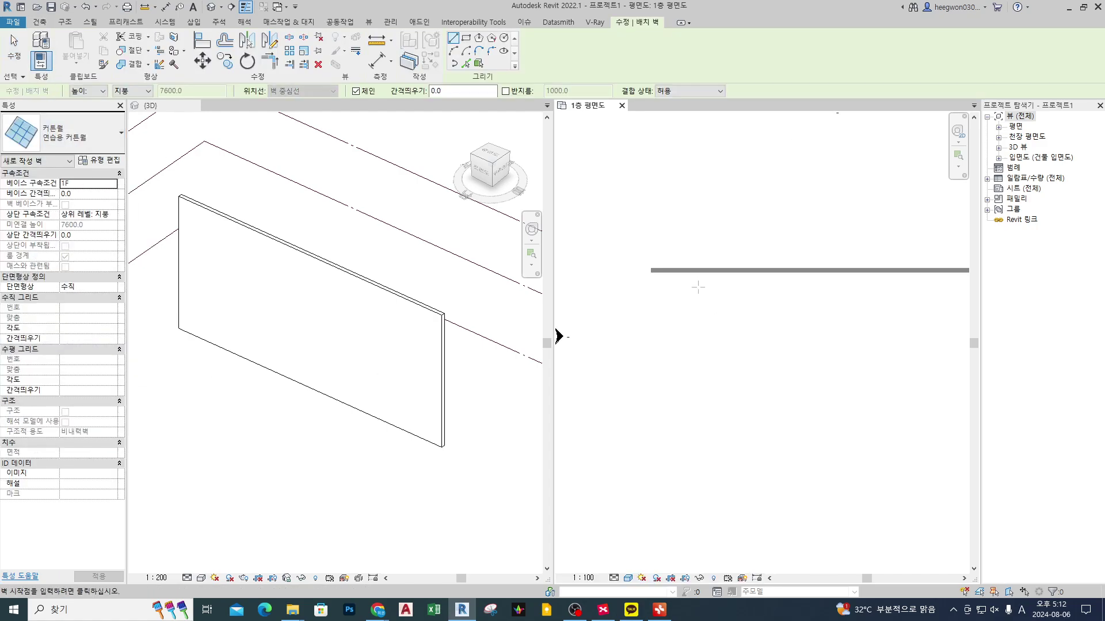
pyautogui.click(692, 289)
pyautogui.scroll(-1, 708, 233)
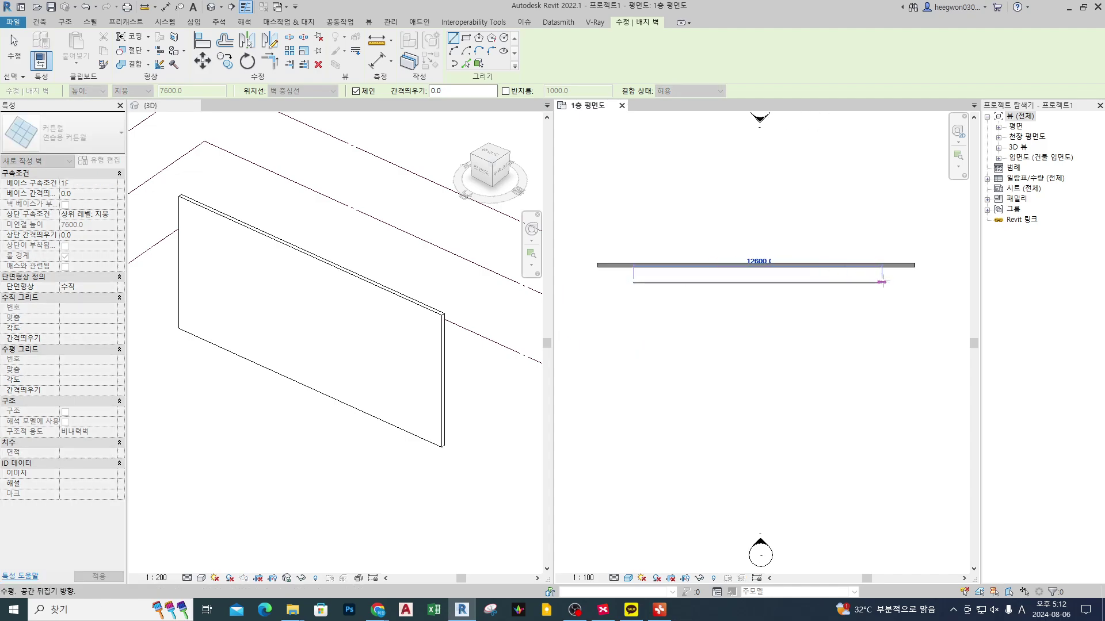
pyautogui.click(884, 288)
pyautogui.press('Escape')
# - Set the curtain wall's top constraint to level 2F
pyautogui.click(703, 283)
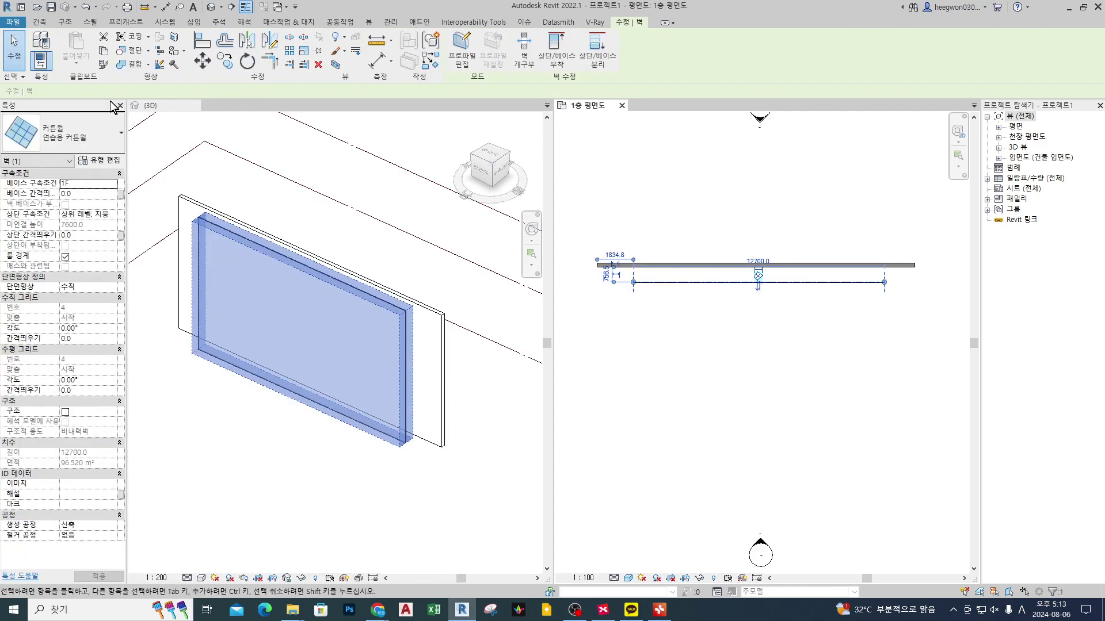
pyautogui.click(112, 214)
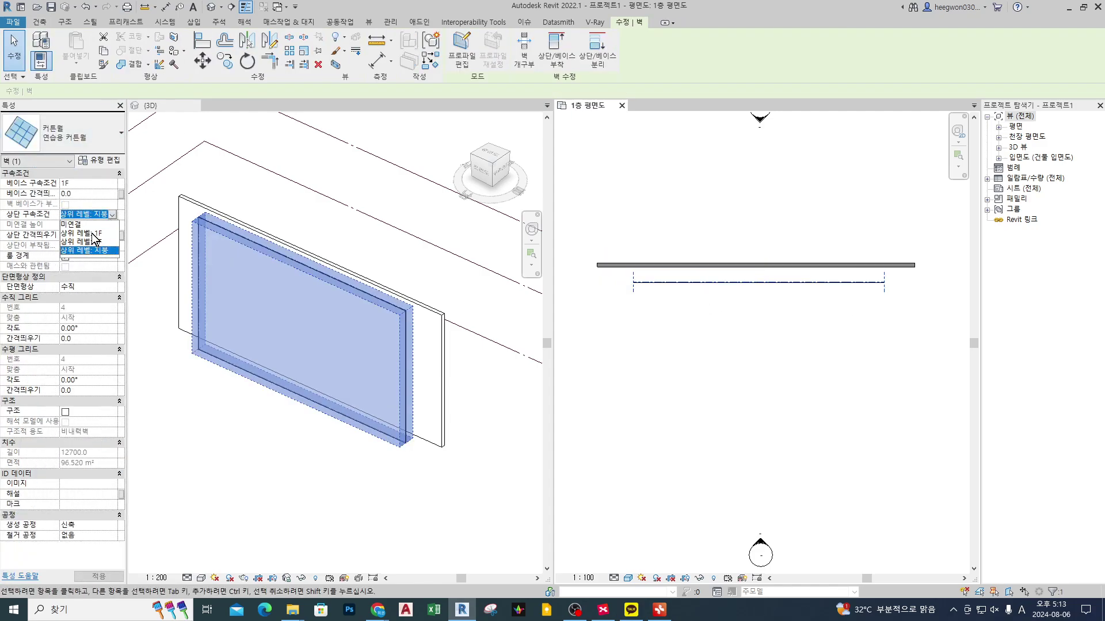
pyautogui.click(95, 246)
pyautogui.click(299, 320)
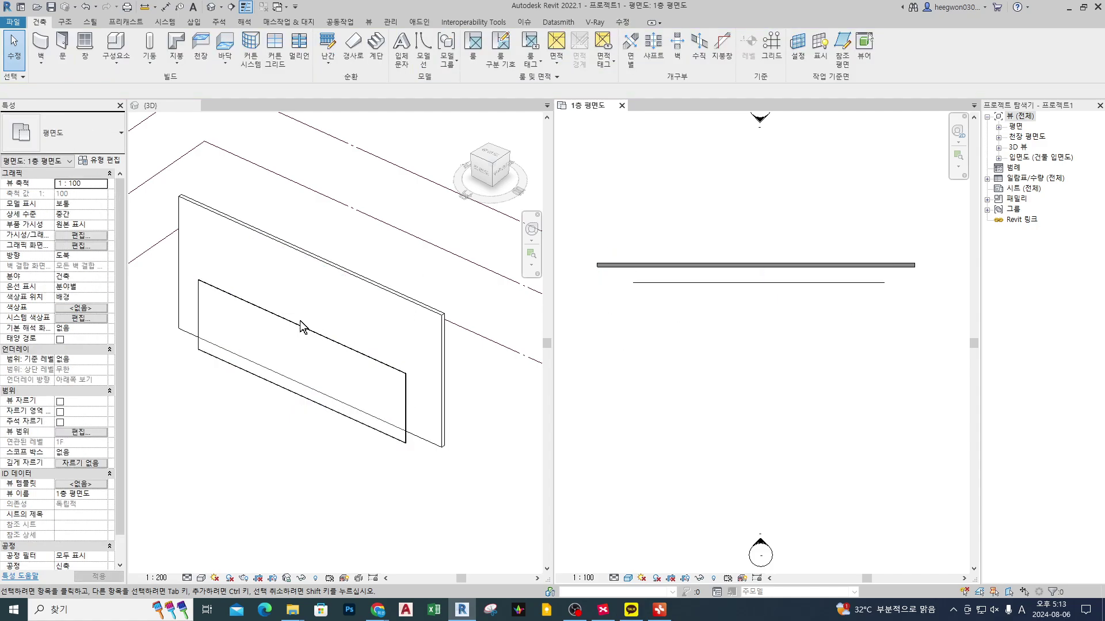
pyautogui.moveTo(257, 409)
pyautogui.keyDown('shift'); pyautogui.mouseDown(button='middle')
pyautogui.moveTo(288, 406)
pyautogui.moveTo(308, 424)
pyautogui.mouseUp(button='middle'); pyautogui.keyUp('shift')
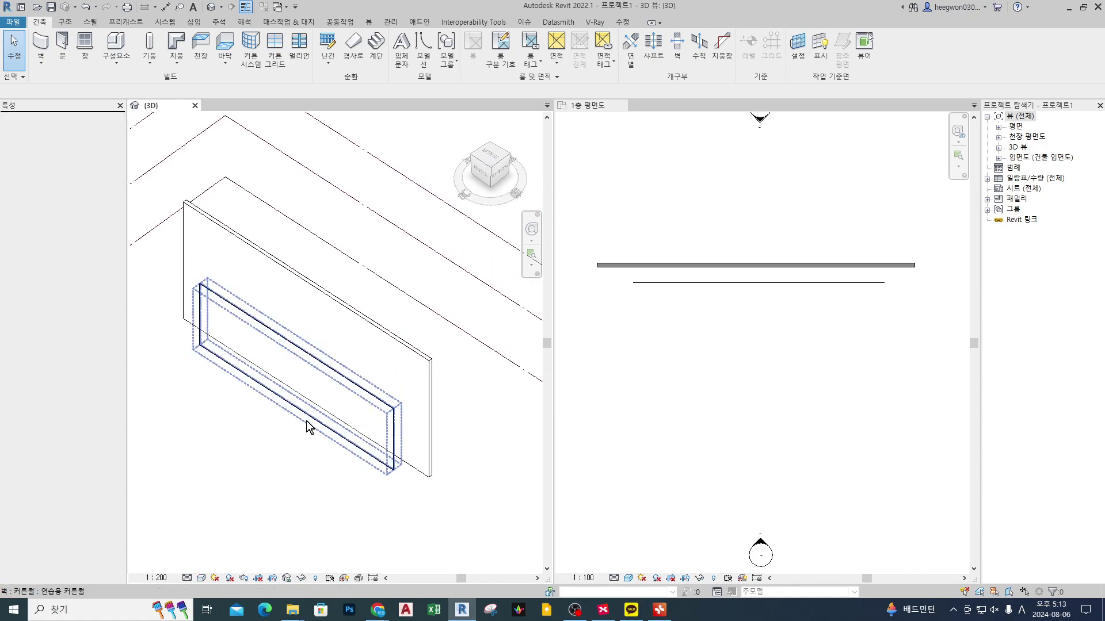
pyautogui.moveTo(276, 381)
pyautogui.mouseDown()
pyautogui.moveTo(339, 348)
pyautogui.moveTo(324, 356)
pyautogui.mouseUp()
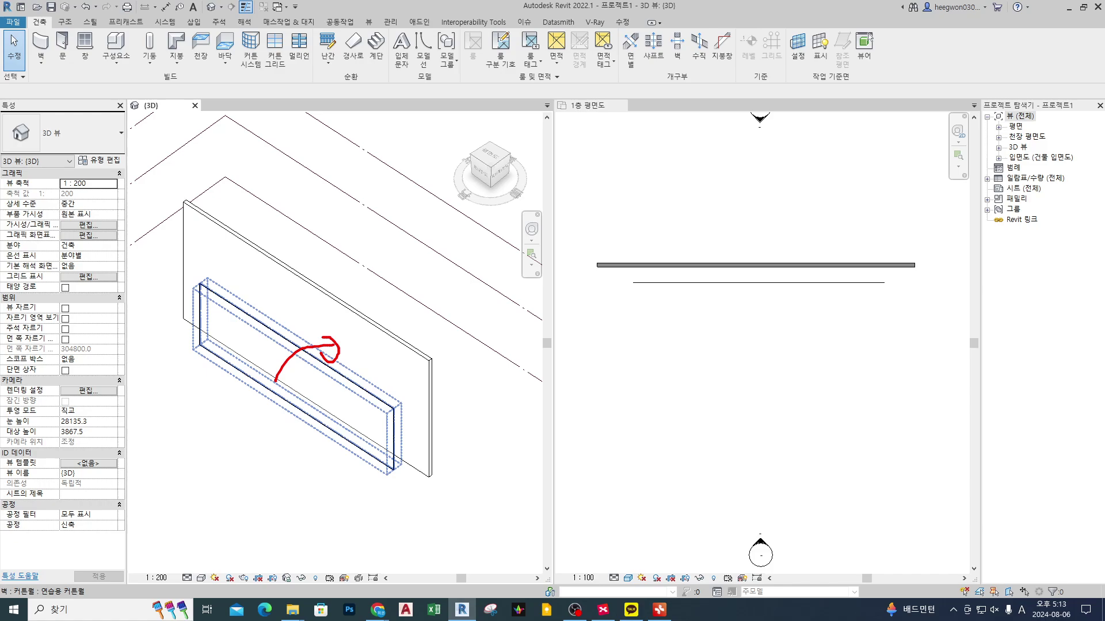
pyautogui.press('Escape')
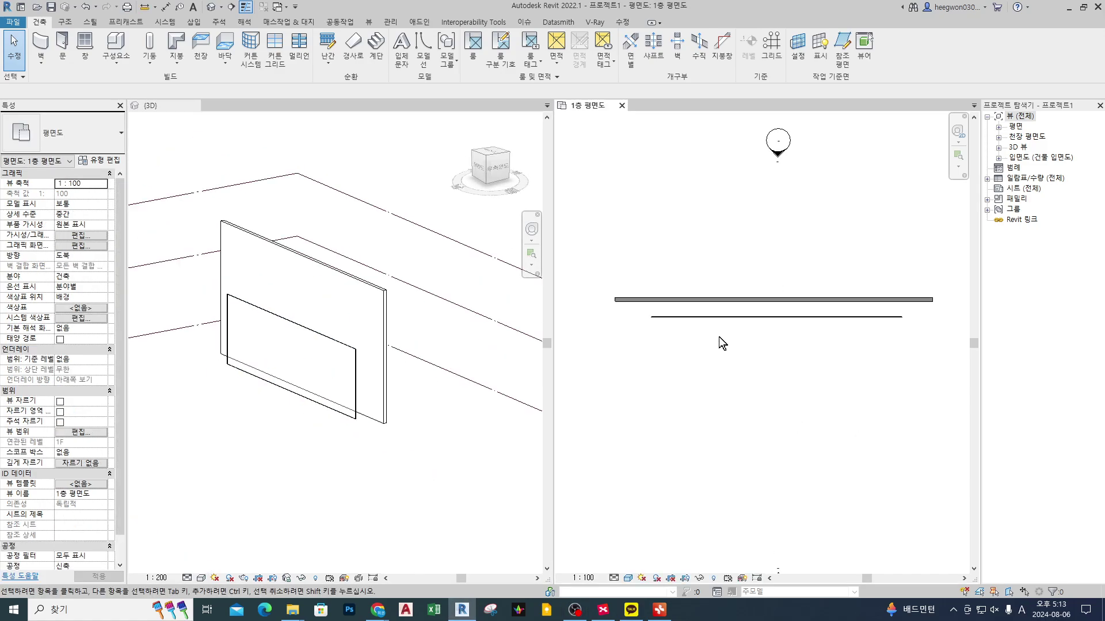
# - Try to move the curtain wall vertically in the plan onto the 200 mm wall
pyautogui.click(716, 316)
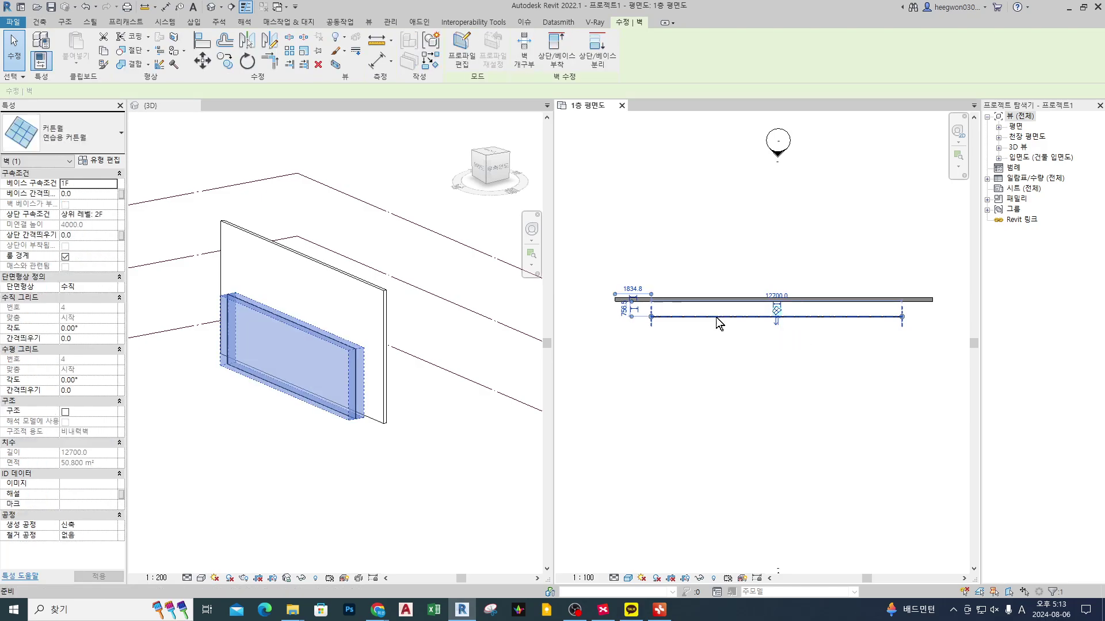
pyautogui.press('m')
pyautogui.press('v')
pyautogui.scroll(2, 716, 316)
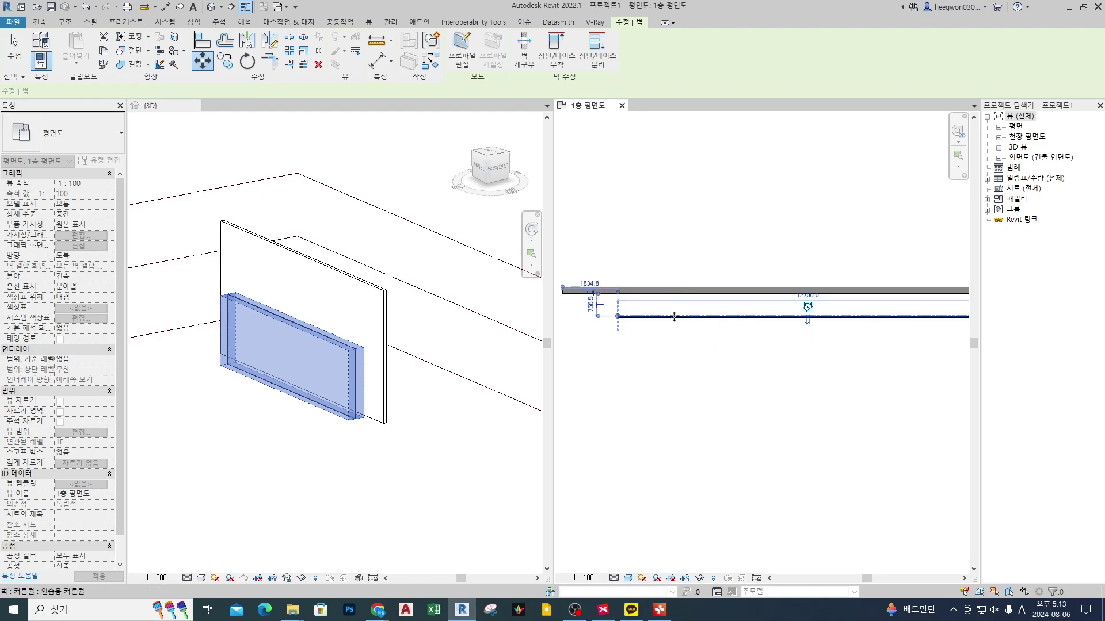
pyautogui.press('Escape')
pyautogui.scroll(1, 719, 316)
pyautogui.moveTo(719, 317); pyautogui.dragTo(699, 331, button='middle')
pyautogui.press('m')
pyautogui.press('v')
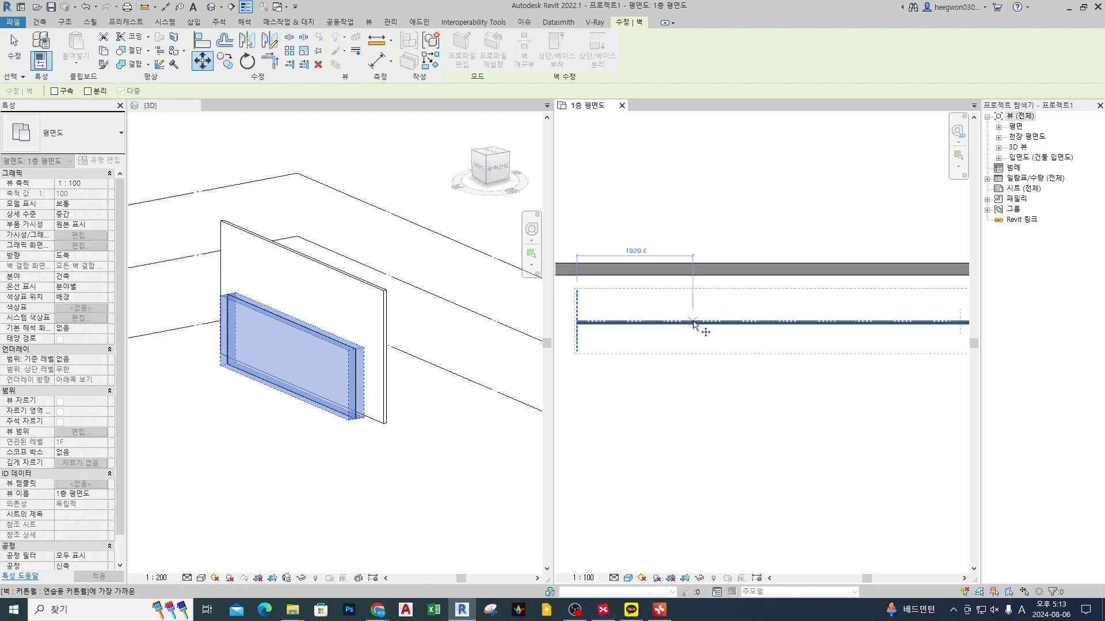
pyautogui.click(691, 323)
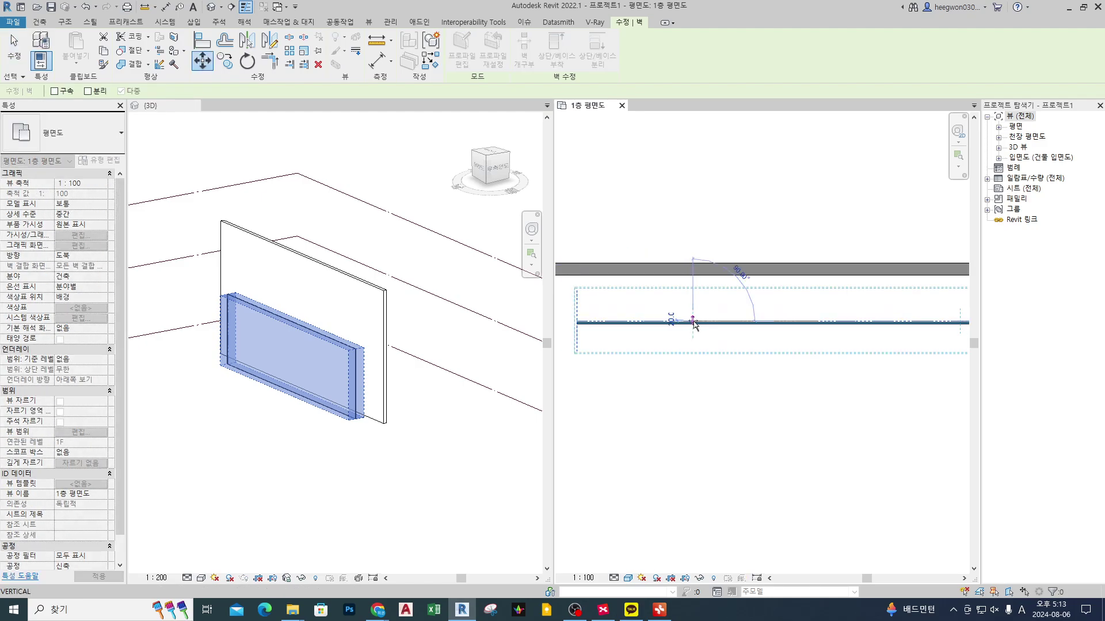
pyautogui.click(691, 270)
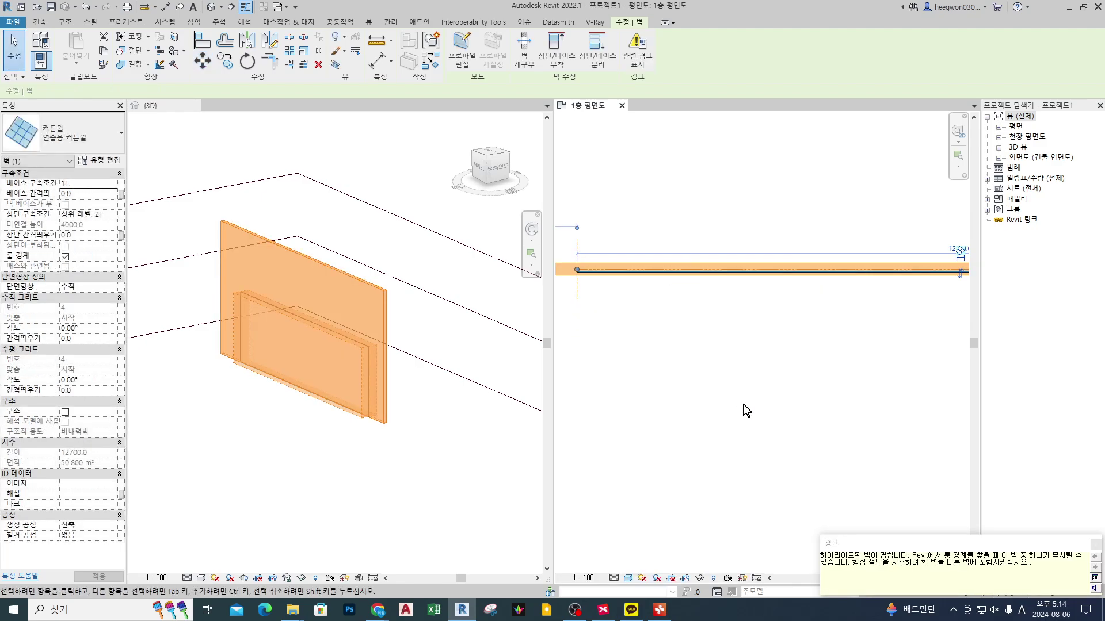
pyautogui.click(503, 423)
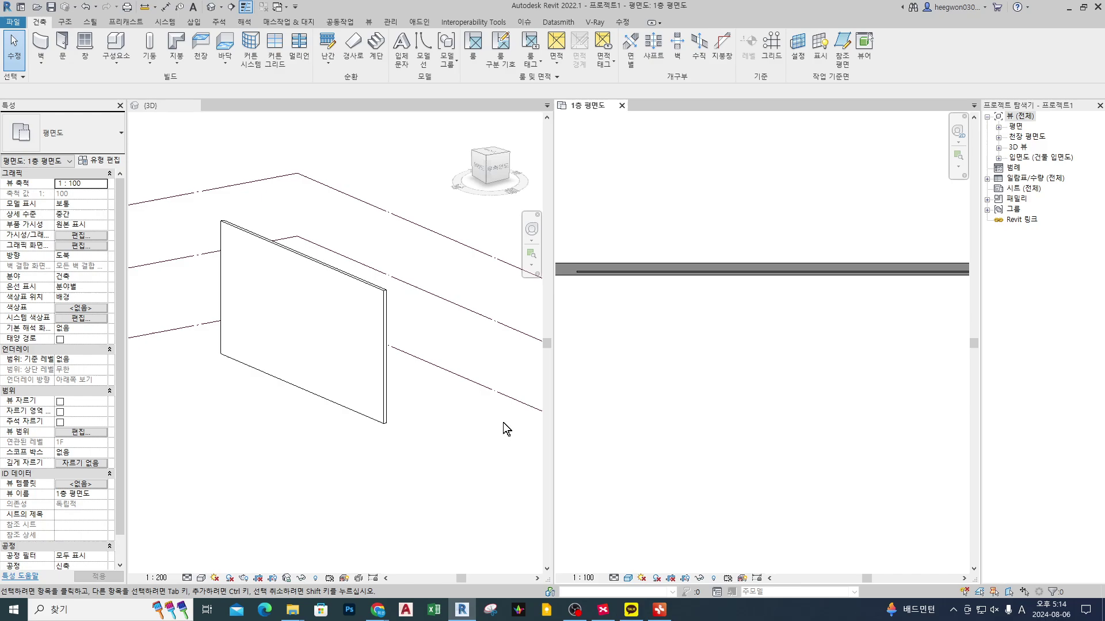
# - Check the basic wall in 3D and undo the curtain wall's move
pyautogui.click(318, 344)
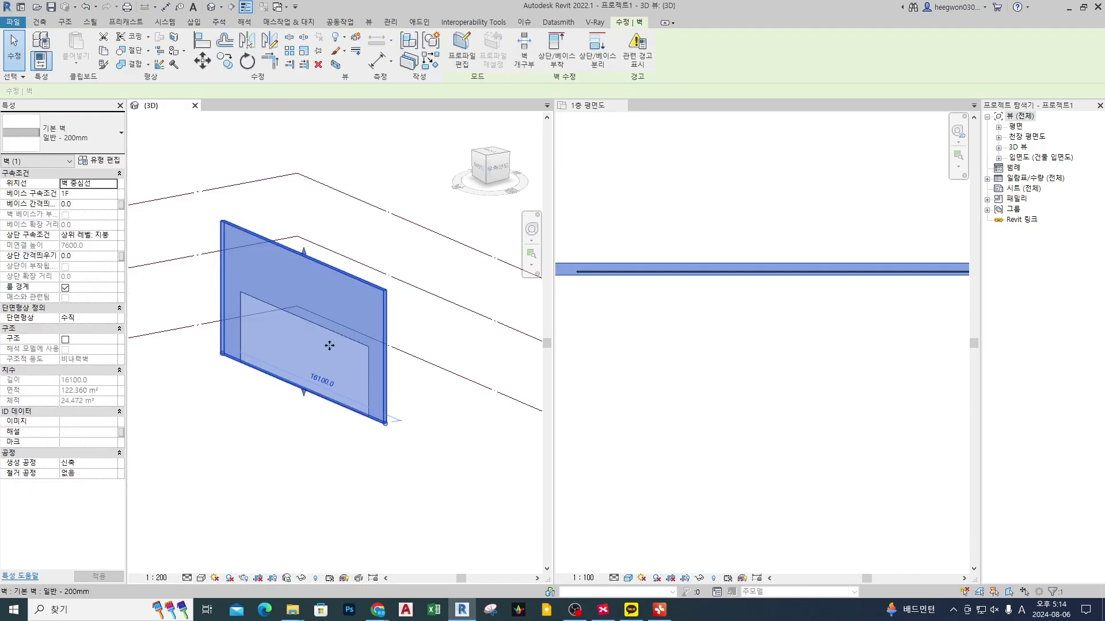
pyautogui.click(696, 381)
pyautogui.click(720, 381)
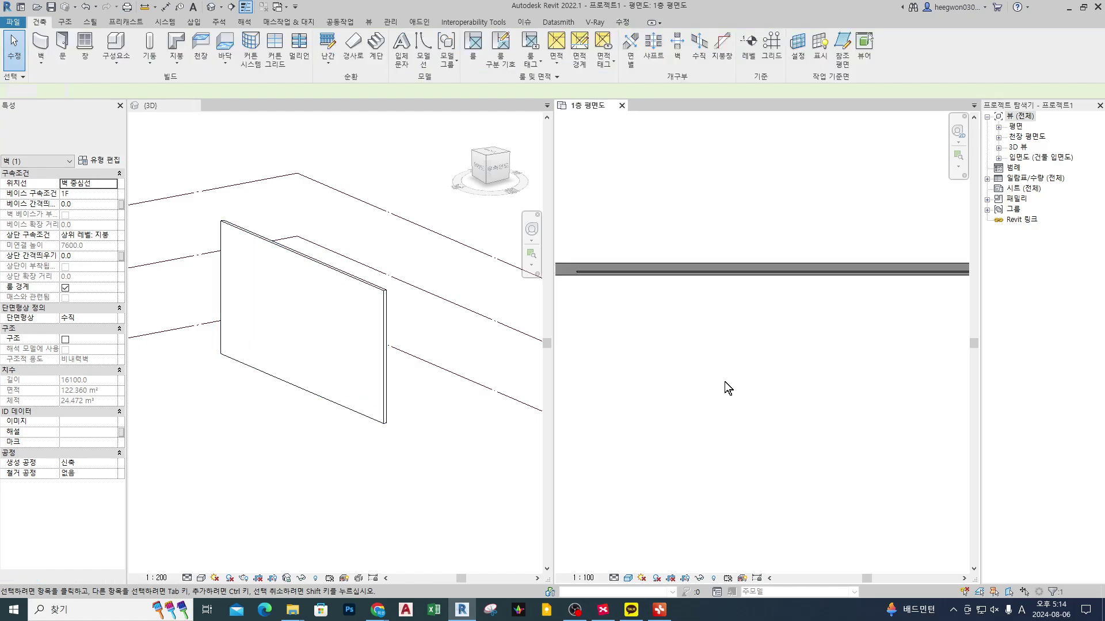
pyautogui.hotkey('ctrl', 'z')
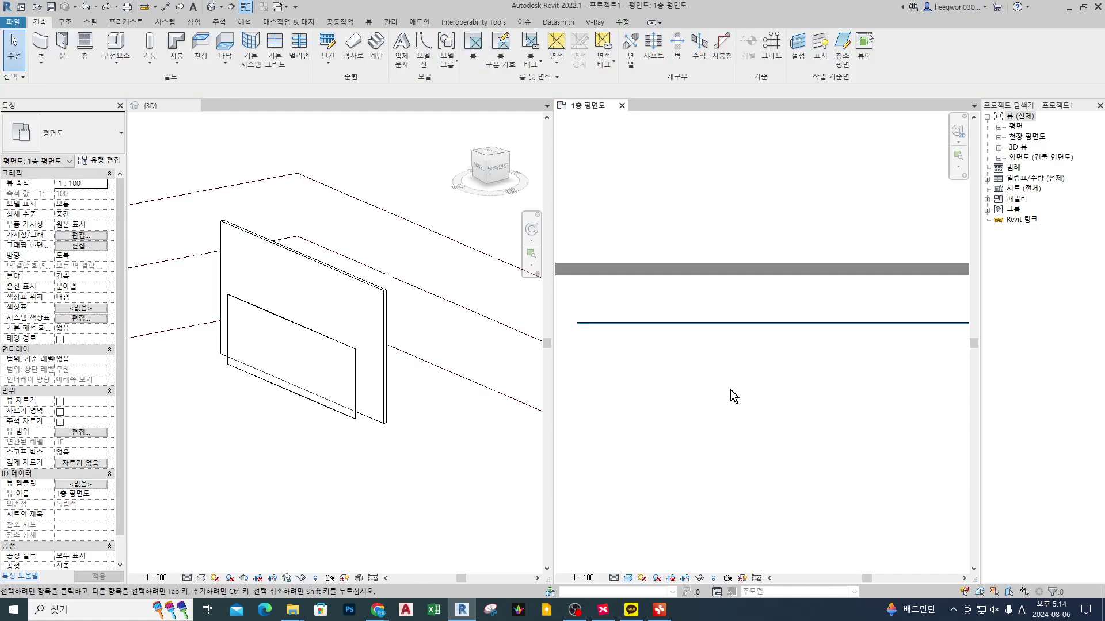
pyautogui.click(327, 366)
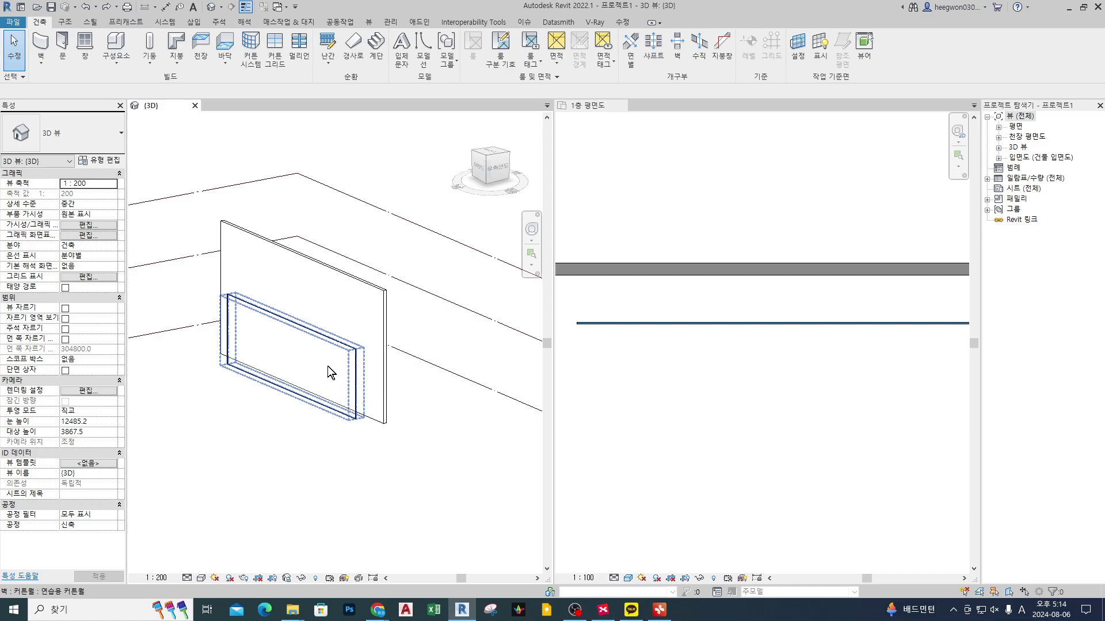
pyautogui.click(763, 329)
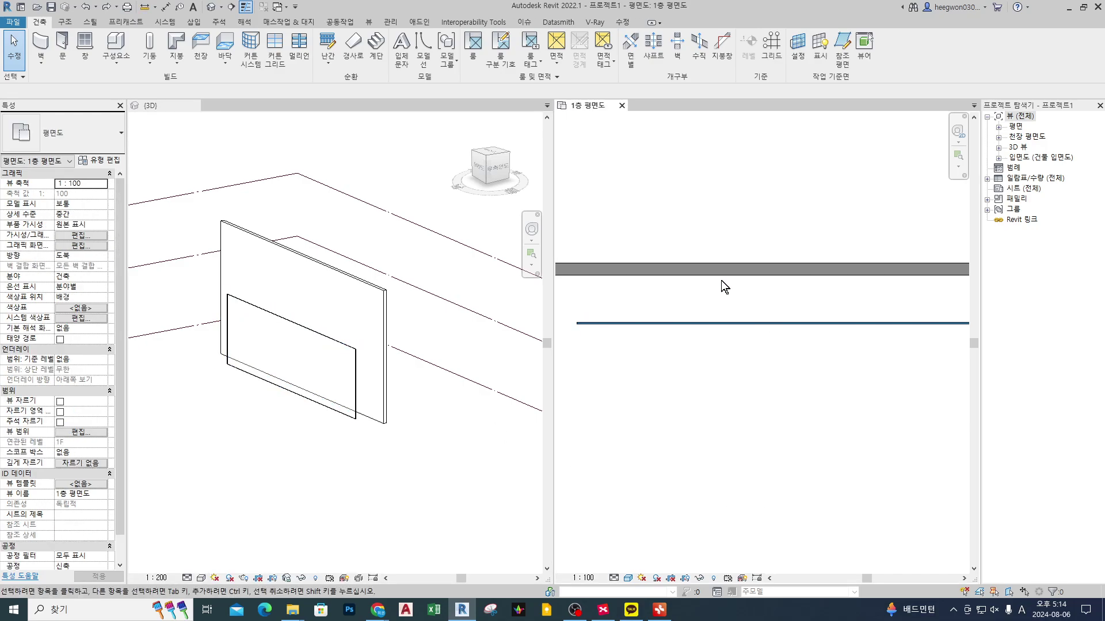
pyautogui.click(353, 294)
pyautogui.click(353, 295)
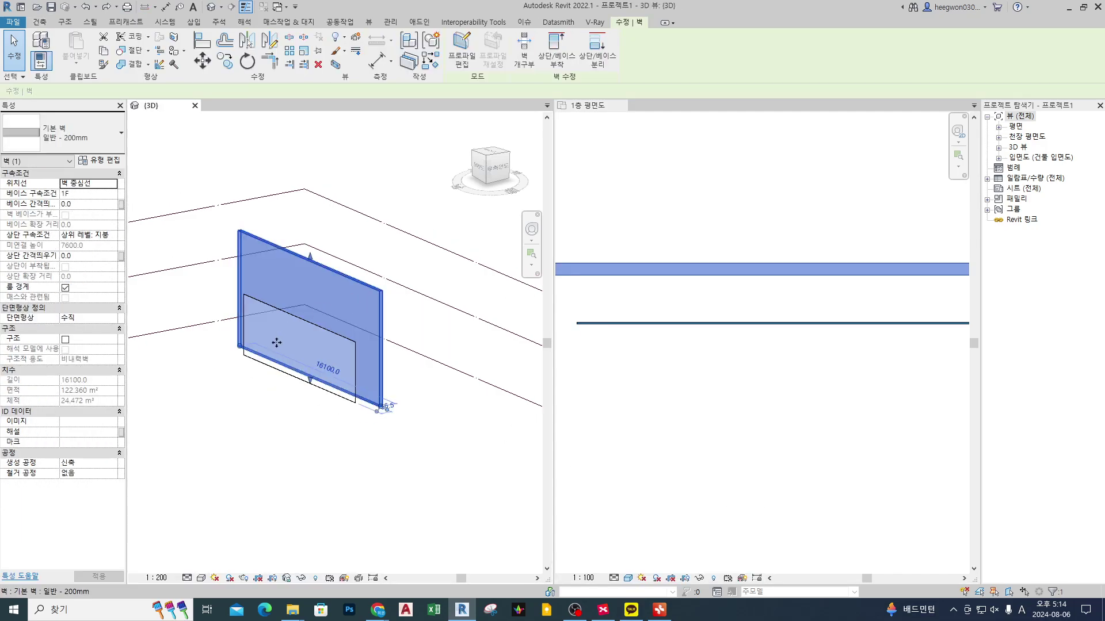
pyautogui.moveTo(248, 352)
pyautogui.mouseDown()
pyautogui.moveTo(249, 290)
pyautogui.moveTo(324, 297)
pyautogui.moveTo(353, 389)
pyautogui.moveTo(298, 380)
pyautogui.mouseUp()
pyautogui.moveTo(299, 371)
pyautogui.mouseDown()
pyautogui.moveTo(311, 380)
pyautogui.moveTo(264, 375)
pyautogui.moveTo(311, 350)
pyautogui.mouseUp()
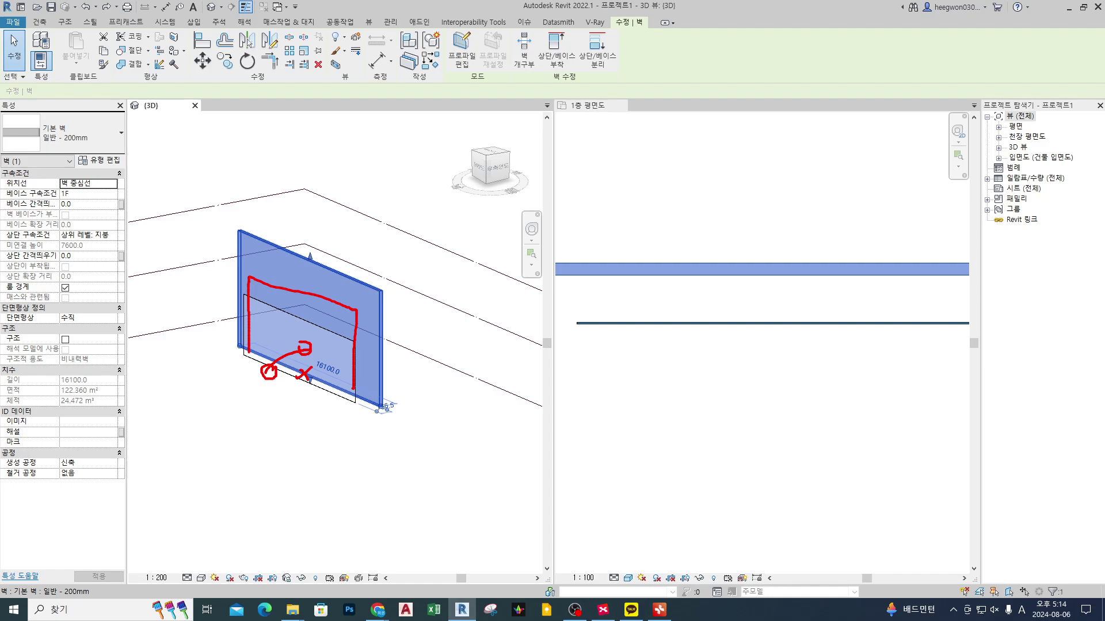
# - Enable 자동으로 내장 (automatically embed) in the type properties of the 연습용 커튼월 curtain wall and apply the change
pyautogui.click(735, 323)
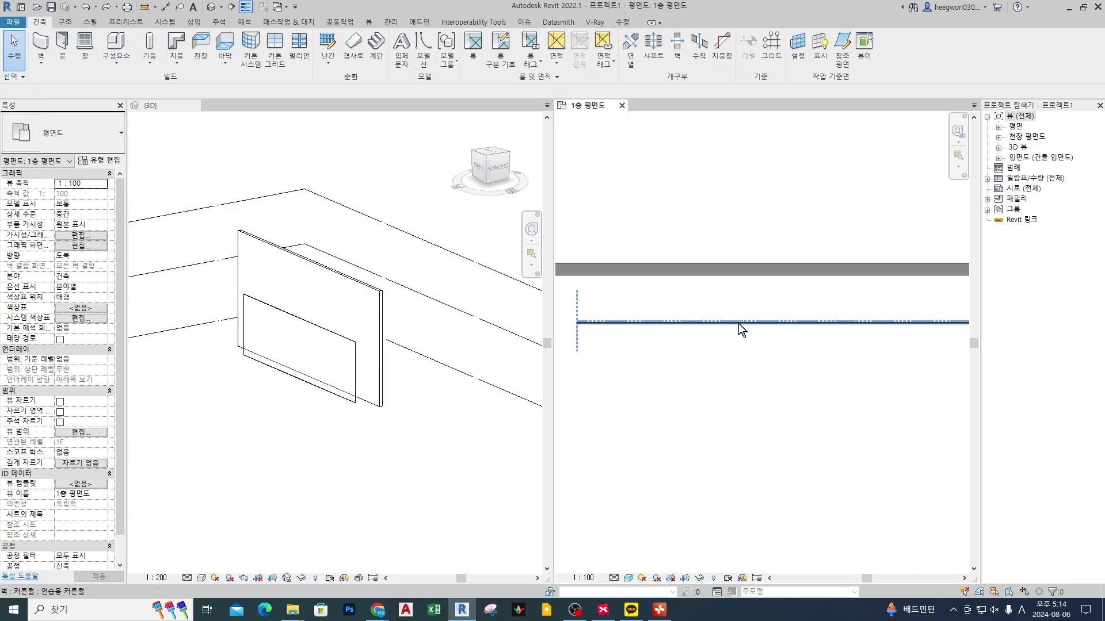
pyautogui.moveTo(748, 348)
pyautogui.mouseDown()
pyautogui.moveTo(719, 351)
pyautogui.moveTo(753, 345)
pyautogui.mouseUp()
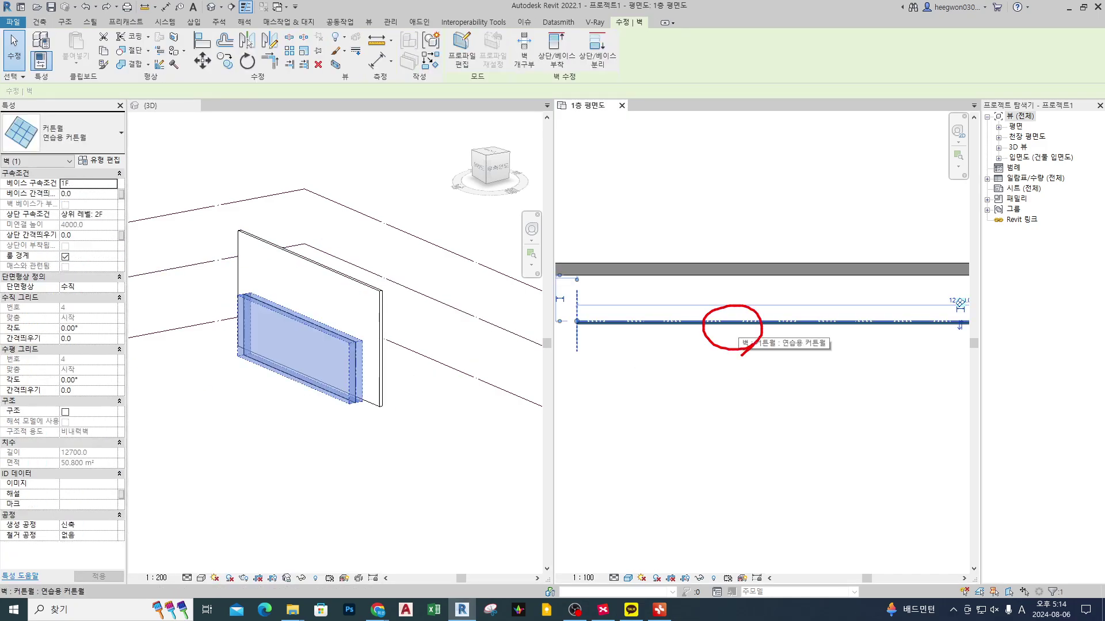
pyautogui.click(112, 162)
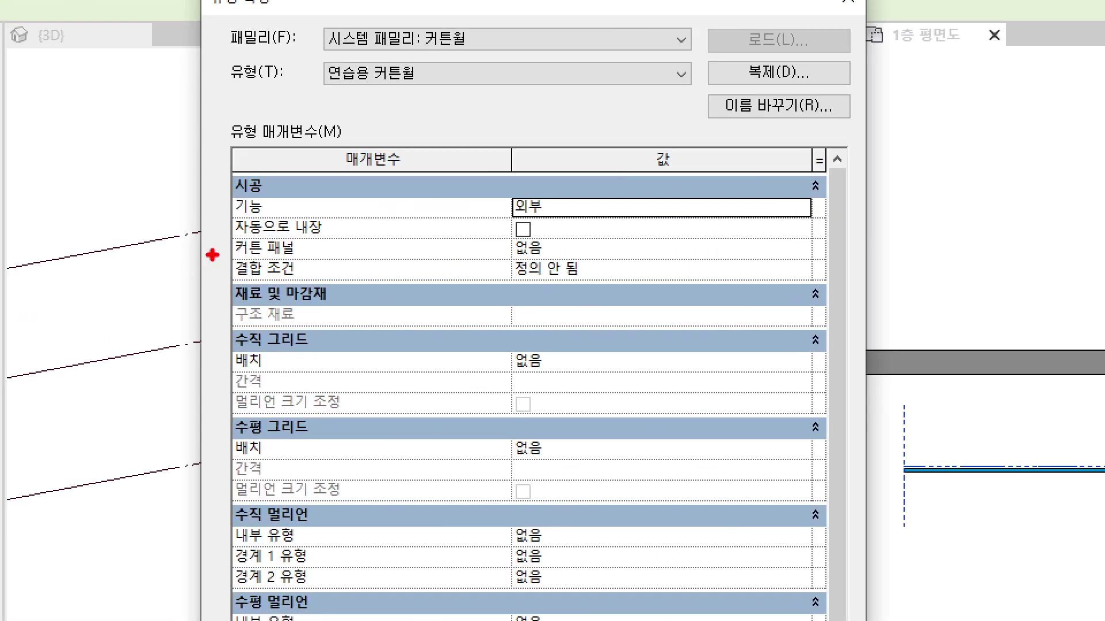
pyautogui.moveTo(212, 248)
pyautogui.mouseDown()
pyautogui.moveTo(215, 219)
pyautogui.moveTo(203, 228)
pyautogui.mouseUp()
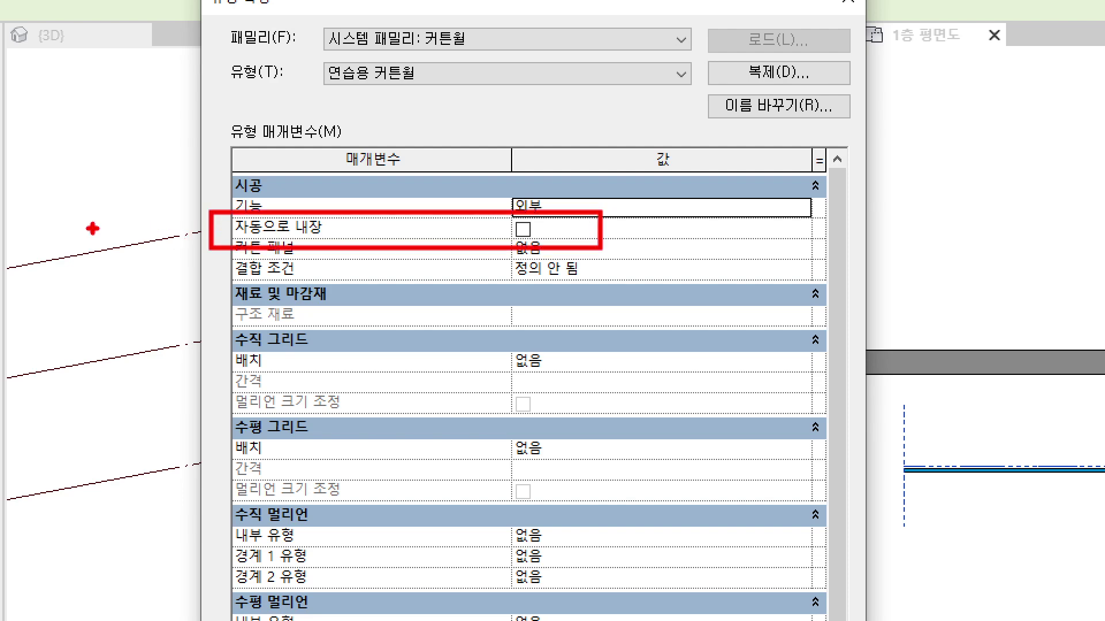
pyautogui.moveTo(90, 226)
pyautogui.mouseDown()
pyautogui.moveTo(179, 226)
pyautogui.moveTo(152, 235)
pyautogui.mouseUp()
pyautogui.moveTo(419, 47)
pyautogui.mouseDown()
pyautogui.moveTo(449, 13)
pyautogui.moveTo(406, 58)
pyautogui.mouseUp()
pyautogui.moveTo(173, 217)
pyautogui.mouseDown()
pyautogui.moveTo(188, 243)
pyautogui.moveTo(209, 200)
pyautogui.moveTo(174, 251)
pyautogui.mouseUp()
pyautogui.moveTo(358, 223); pyautogui.dragTo(378, 218)
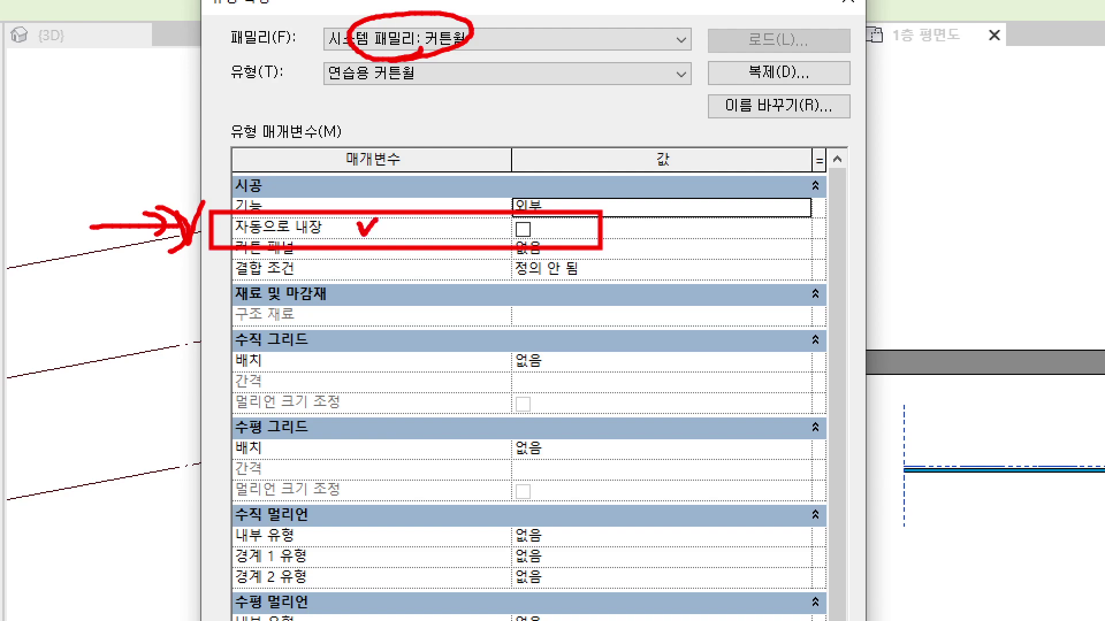
pyautogui.moveTo(512, 233); pyautogui.dragTo(547, 237)
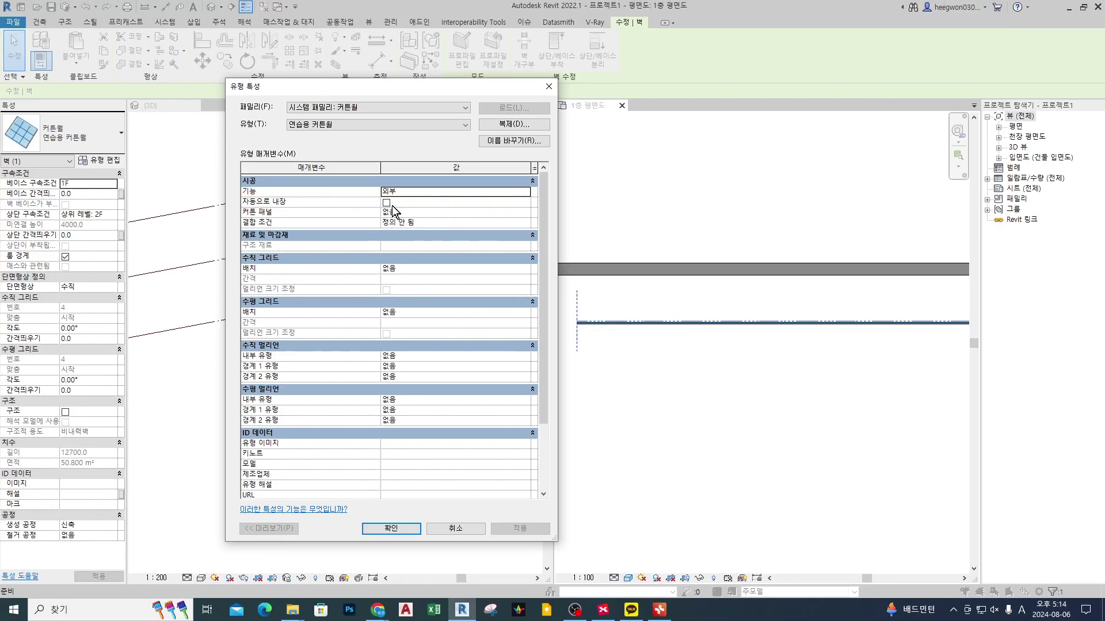
pyautogui.click(522, 229)
pyautogui.click(500, 528)
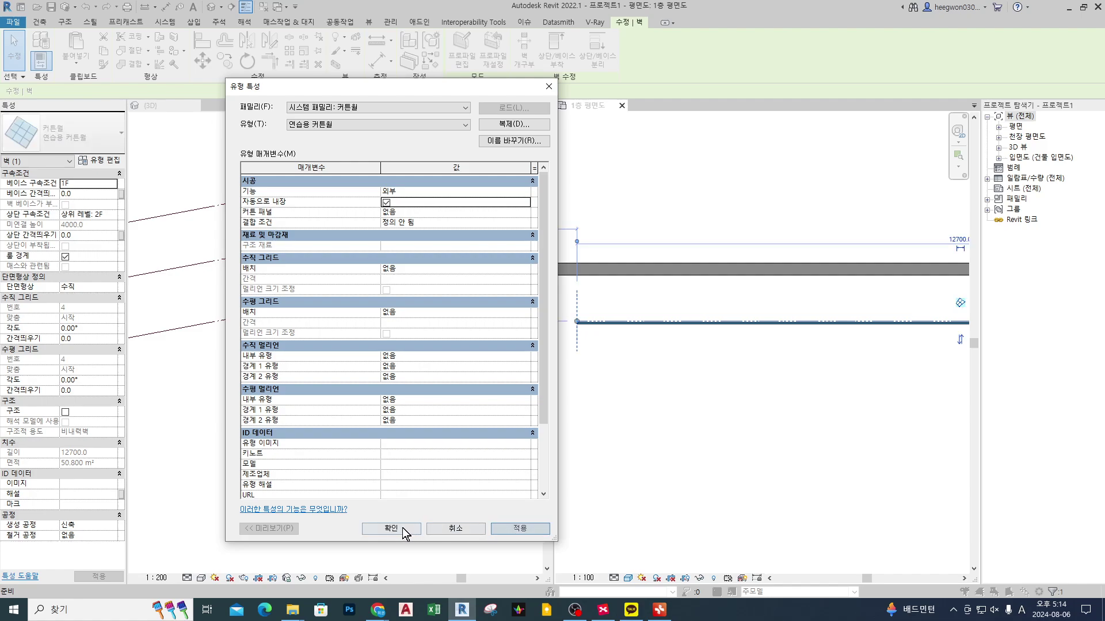
pyautogui.click(402, 527)
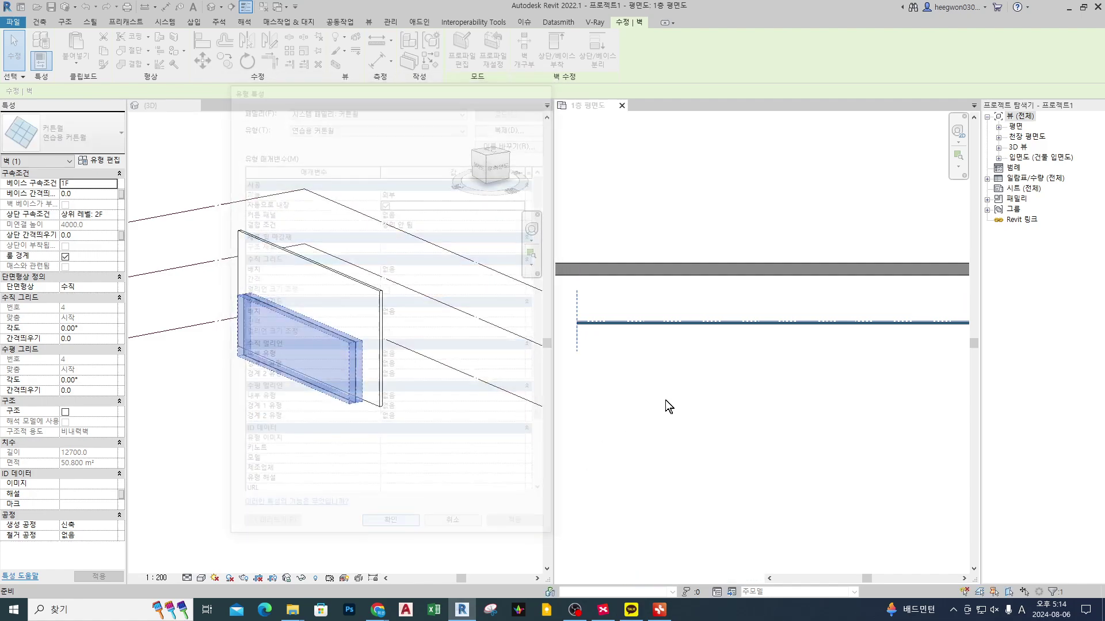
# - Move the curtain wall vertically in the plan onto the 200 mm basic wall
pyautogui.press('m')
pyautogui.press('v')
pyautogui.click(635, 322)
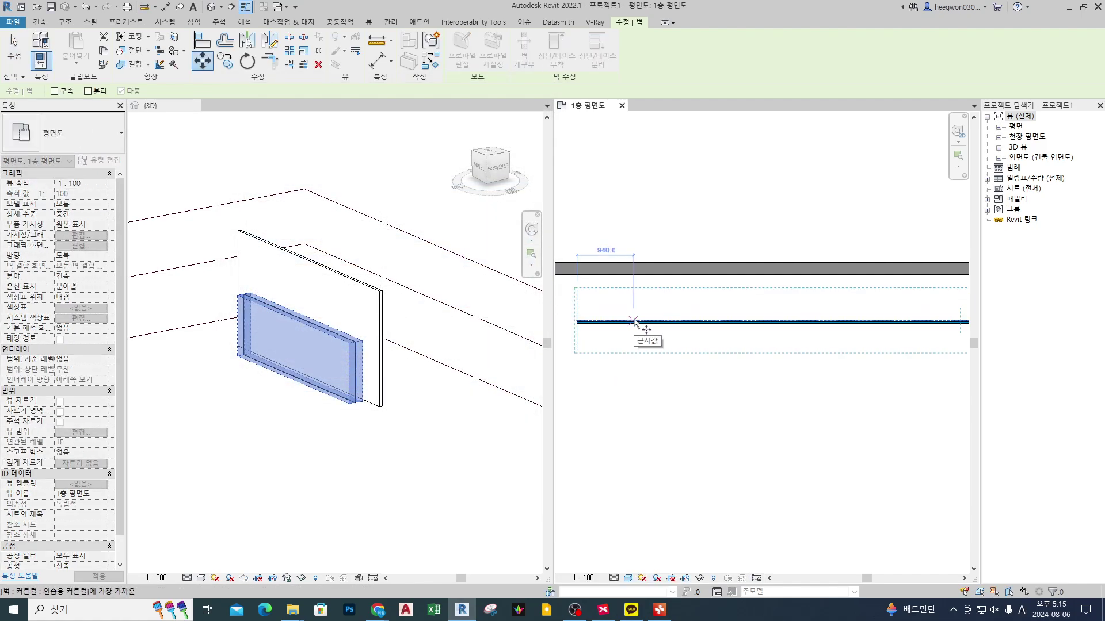
pyautogui.click(632, 275)
pyautogui.click(665, 409)
# - Set the 3D view to the shaded visual style and check the curtain wall embedded in the basic wall
pyautogui.click(305, 392)
pyautogui.scroll(2, 302, 408)
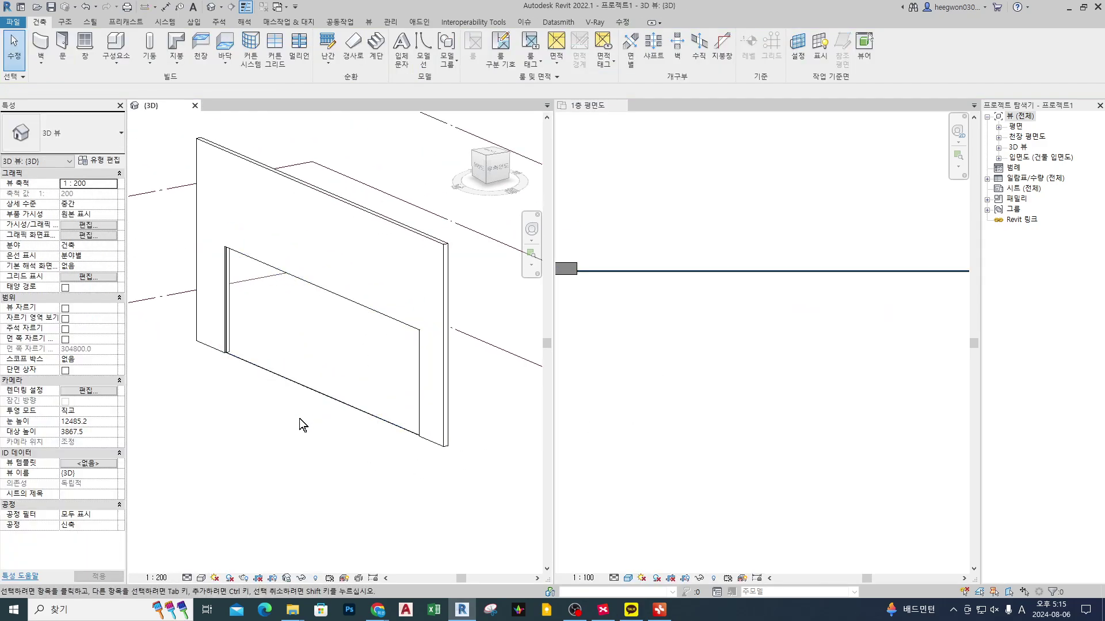
pyautogui.press('s')
pyautogui.press('d')
pyautogui.click(253, 340)
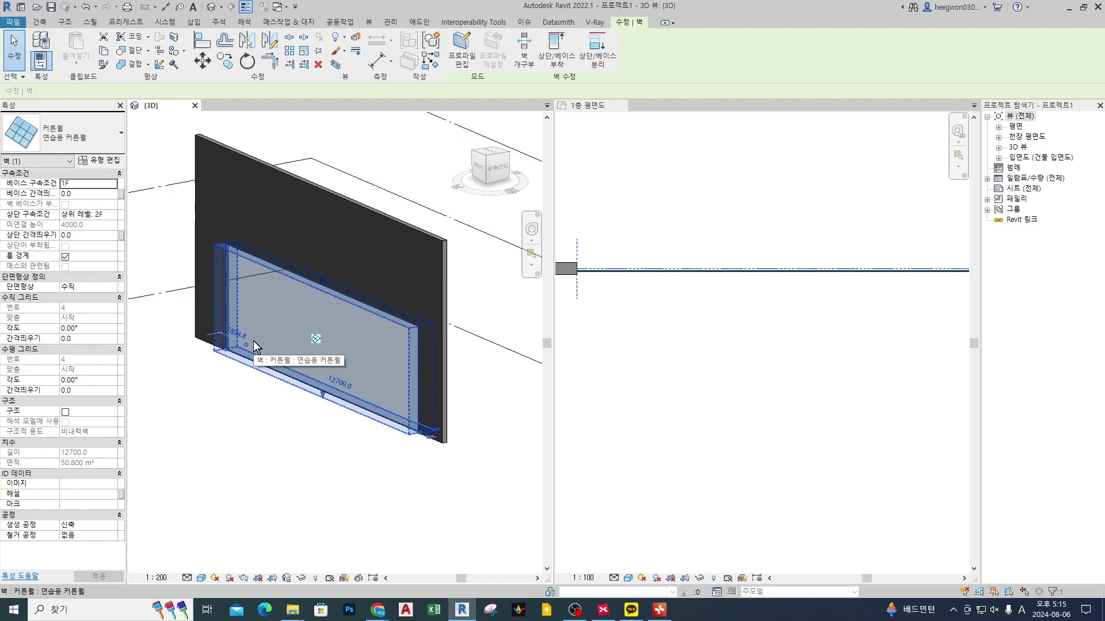
pyautogui.click(332, 448)
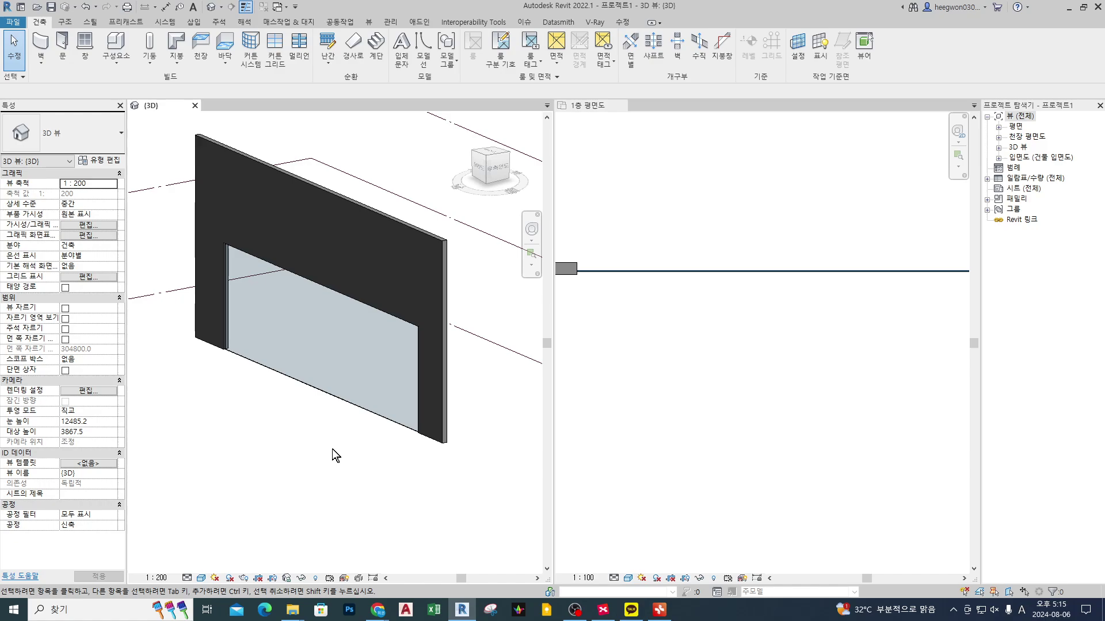
# - Select the embedded curtain wall and move it straight out of the basic wall in the plan
pyautogui.click(334, 355)
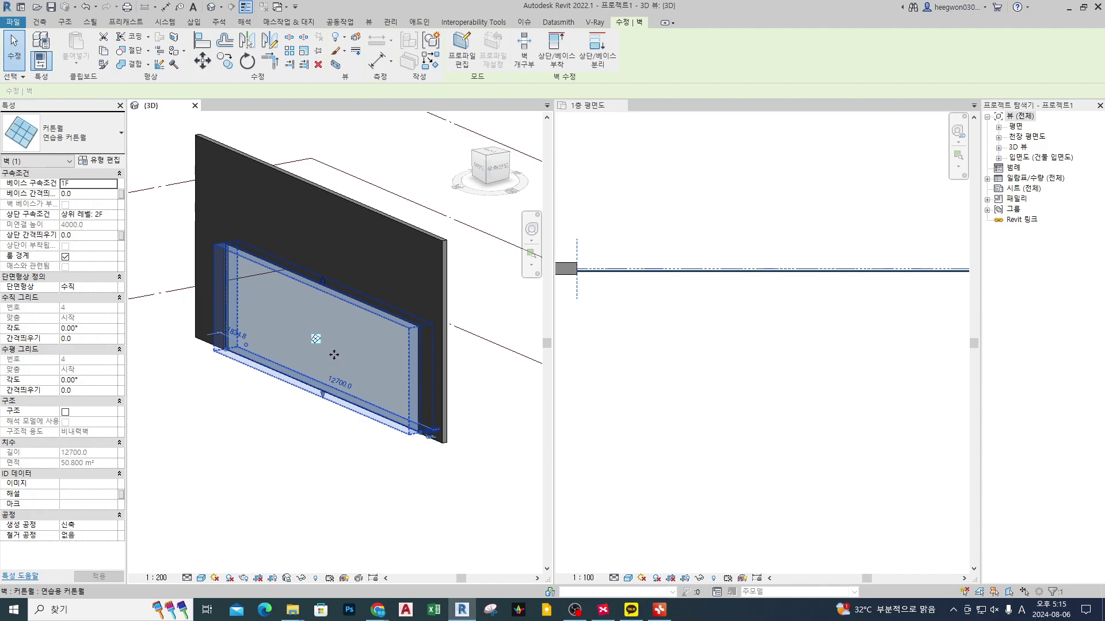
pyautogui.click(340, 418)
pyautogui.click(351, 358)
pyautogui.click(649, 352)
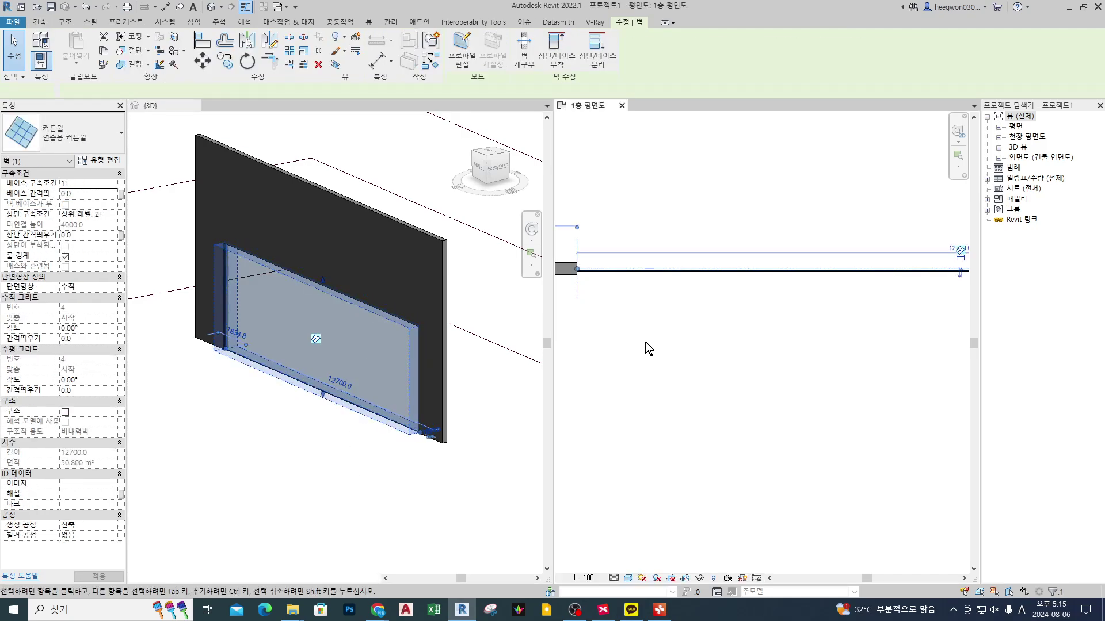
pyautogui.press('m')
pyautogui.press('v')
pyautogui.click(652, 292)
pyautogui.click(650, 375)
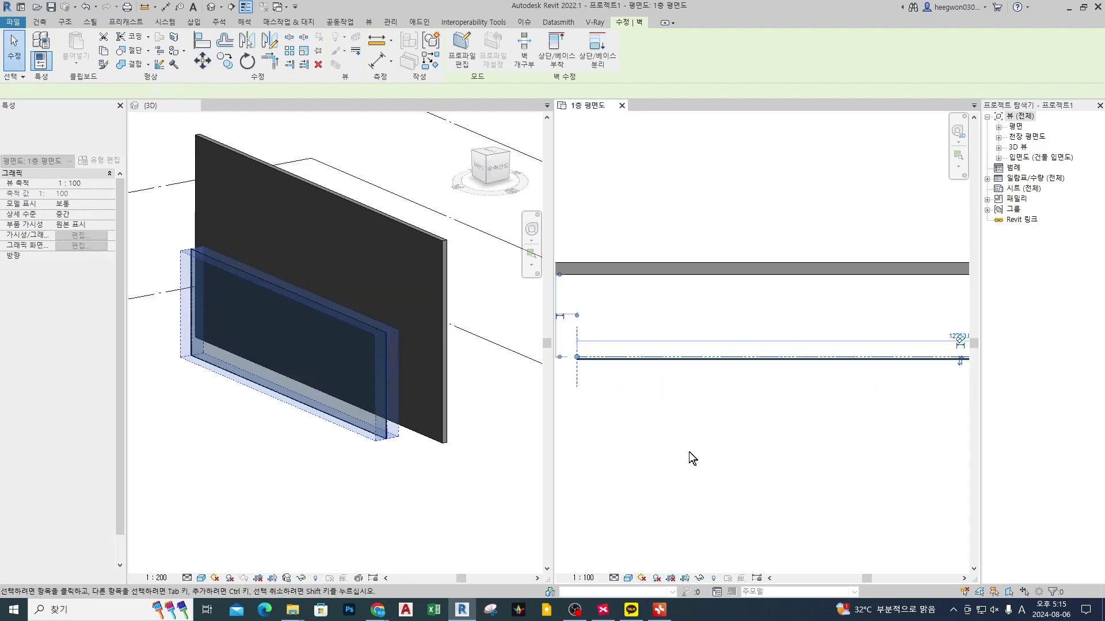
pyautogui.click(688, 451)
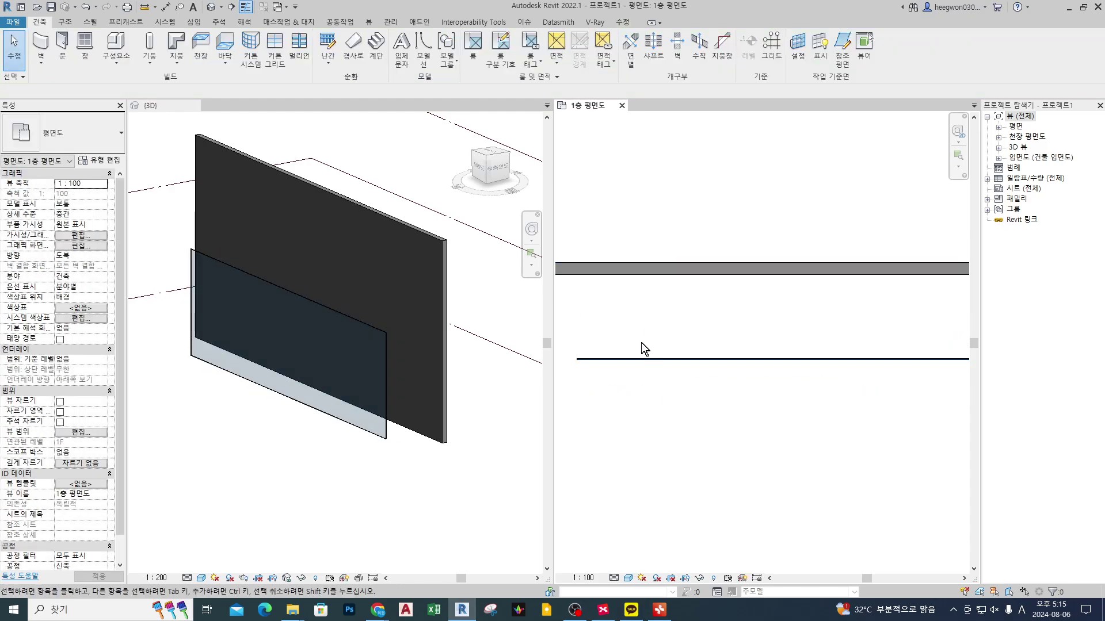
# - Draw a 연습용 커튼월 curtain wall about 3120 mm long along the basic wall's centreline in the plan, from 1F up to 2F
pyautogui.press('w')
pyautogui.press('a')
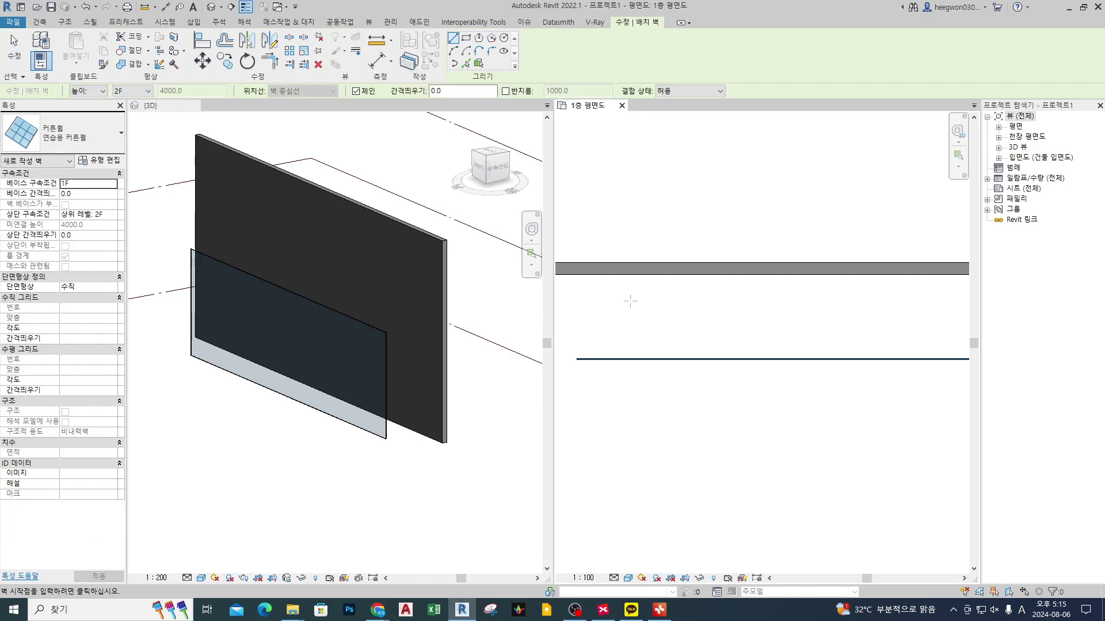
pyautogui.scroll(2, 590, 269)
pyautogui.click(591, 269)
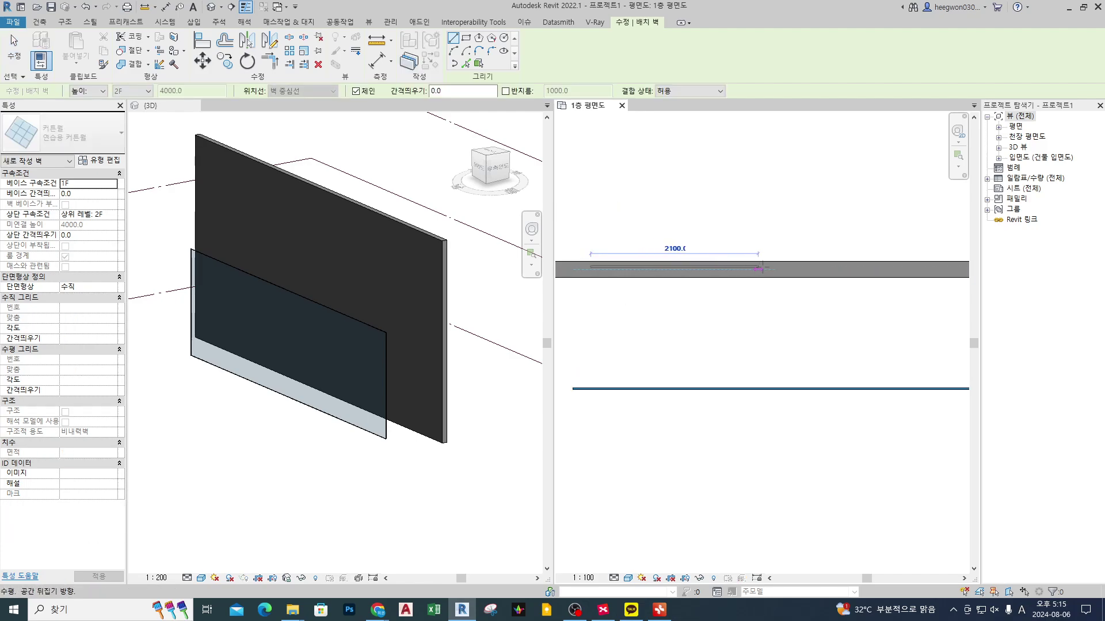
pyautogui.click(840, 269)
pyautogui.press('Escape')
pyautogui.press('Escape')
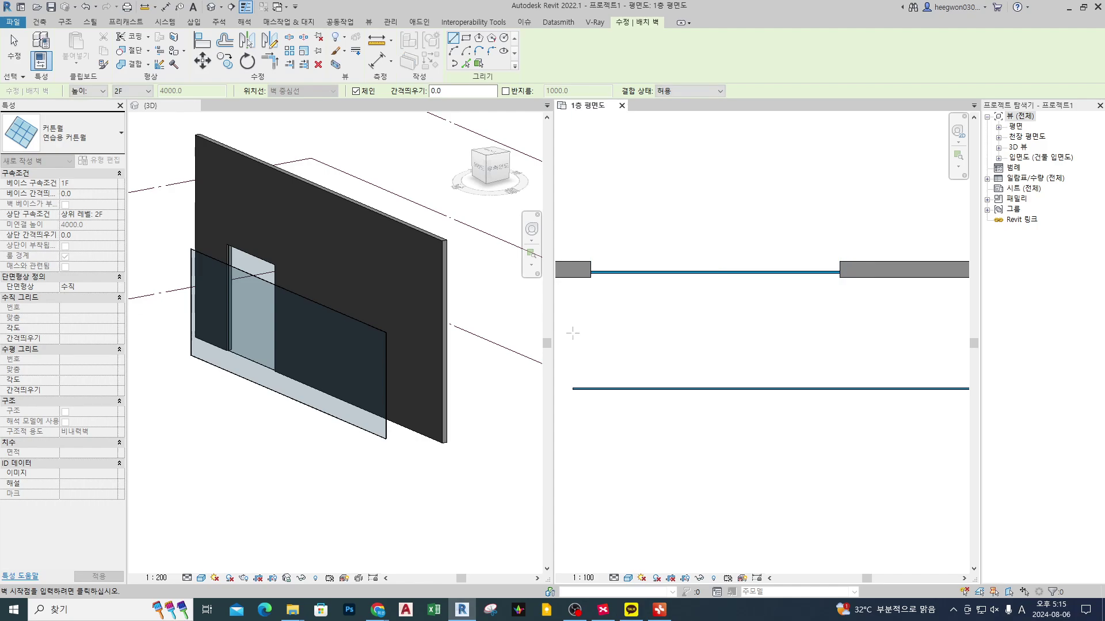
# - Delete the detached curtain wall in front of the basic wall and check the embedded one in 3D
pyautogui.click(247, 386)
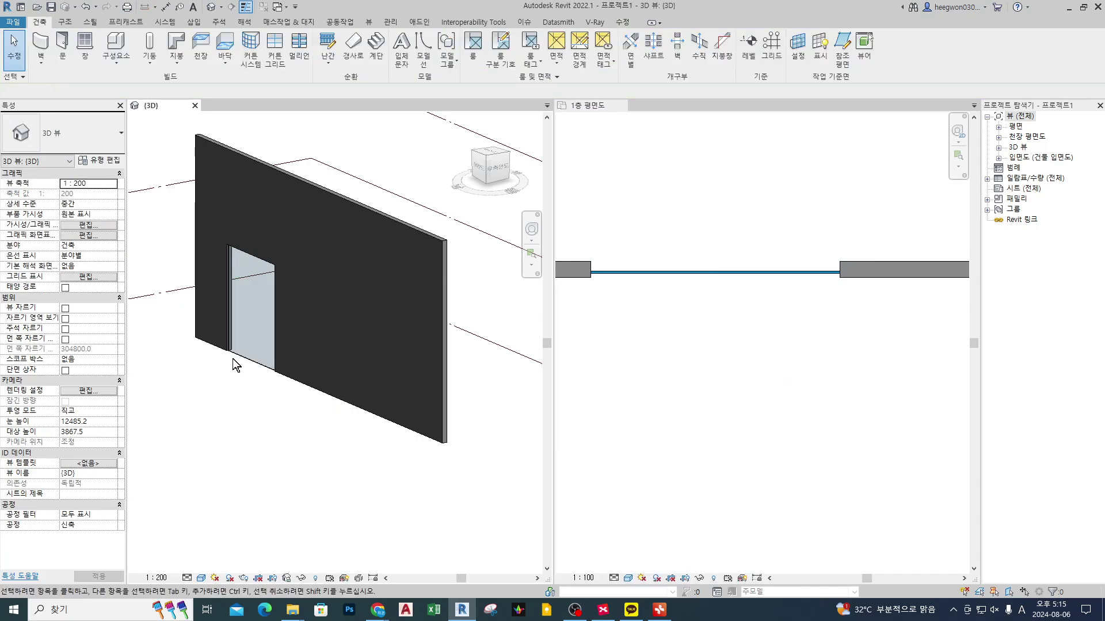
pyautogui.scroll(2, 250, 301)
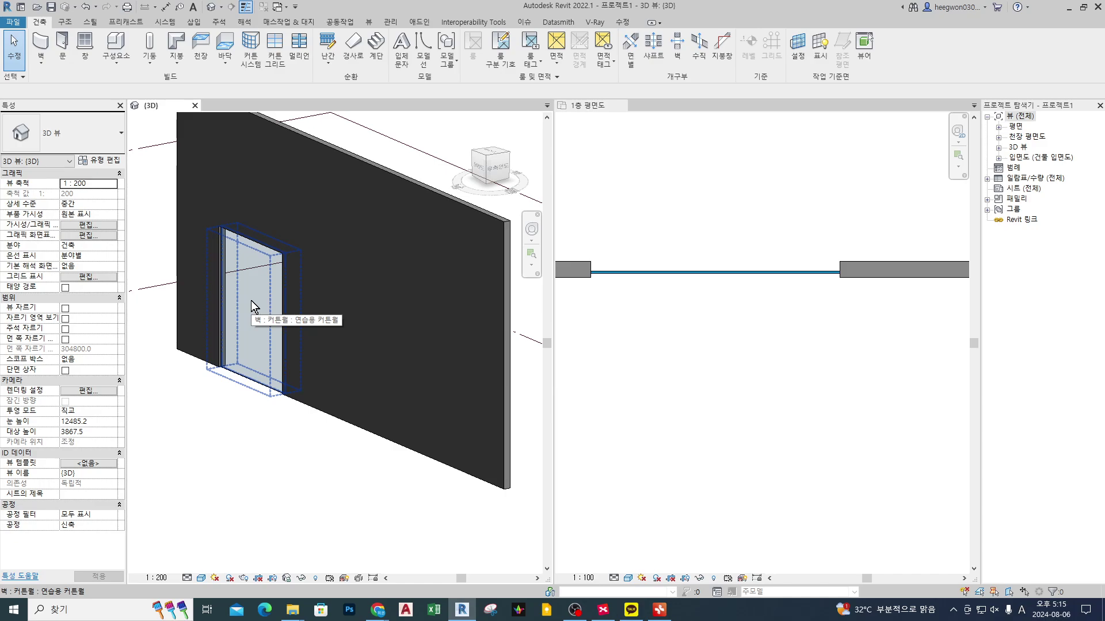
pyautogui.click(251, 300)
pyautogui.click(259, 425)
# - Review the 자동으로 내장 (automatically embed) option in the embedded curtain wall's type properties and close them without changes
pyautogui.click(251, 368)
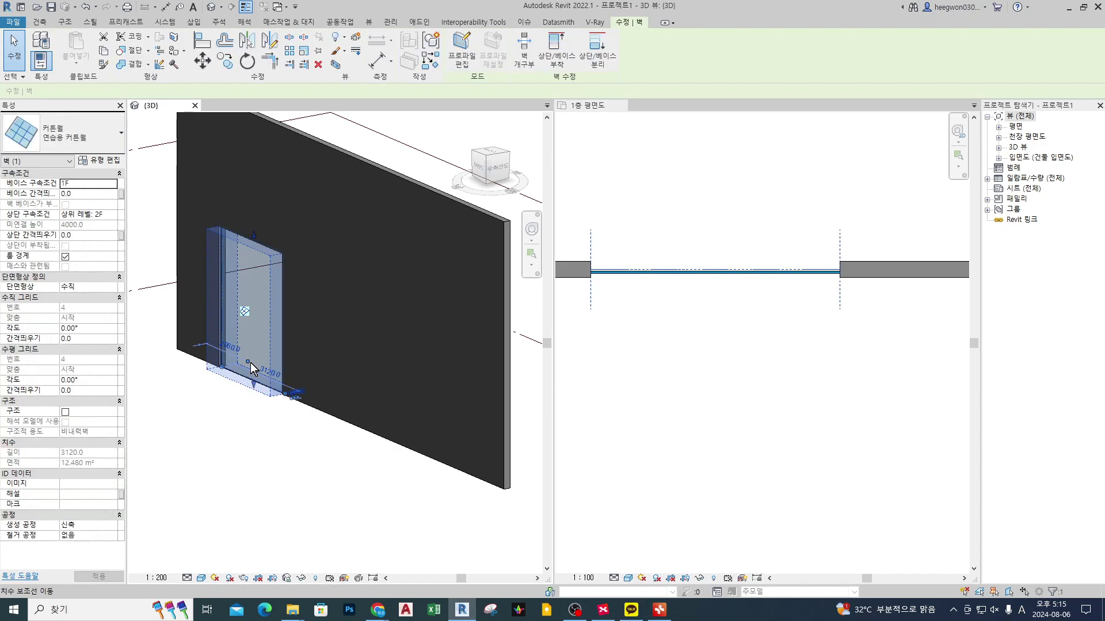
pyautogui.click(108, 161)
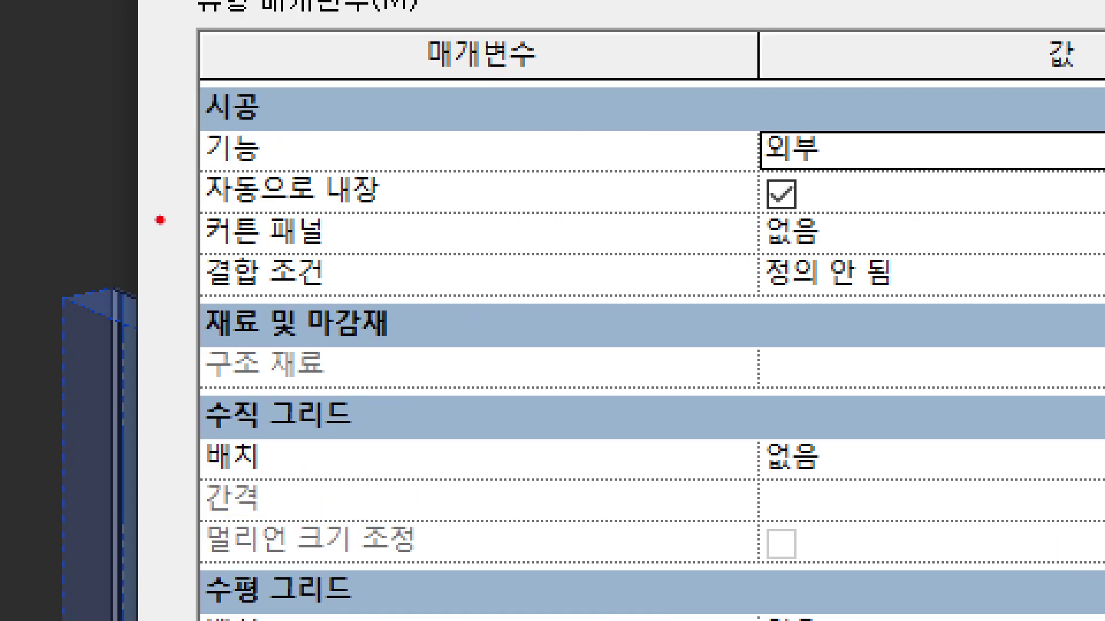
pyautogui.keyDown('ctrl'); pyautogui.moveTo(229, 204); pyautogui.dragTo(924, 164); pyautogui.keyUp('ctrl')
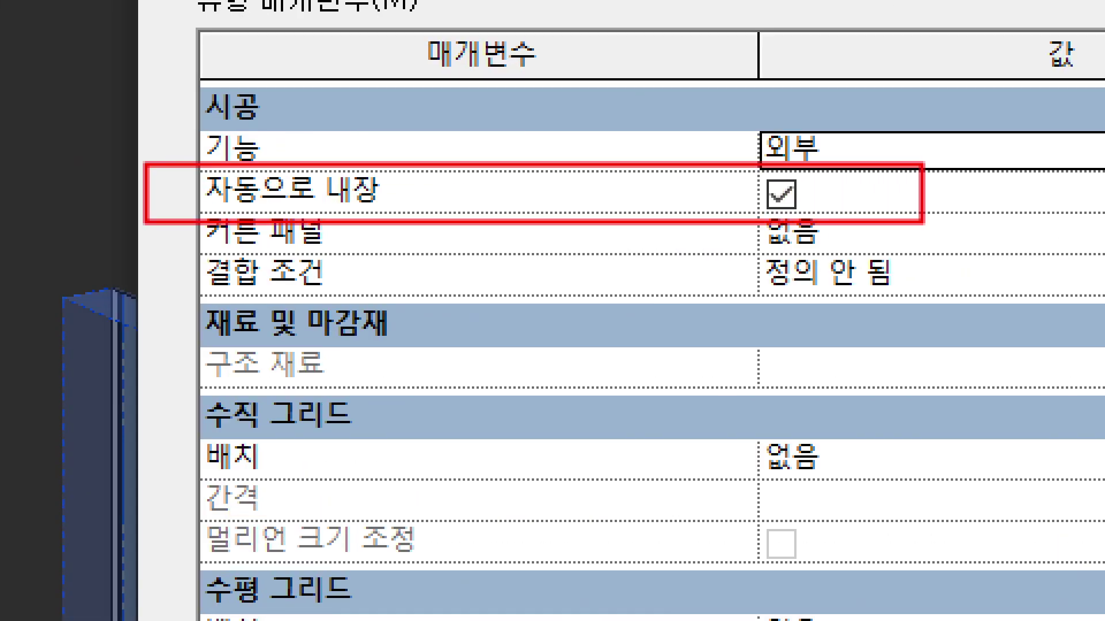
pyautogui.moveTo(443, 156); pyautogui.dragTo(505, 137)
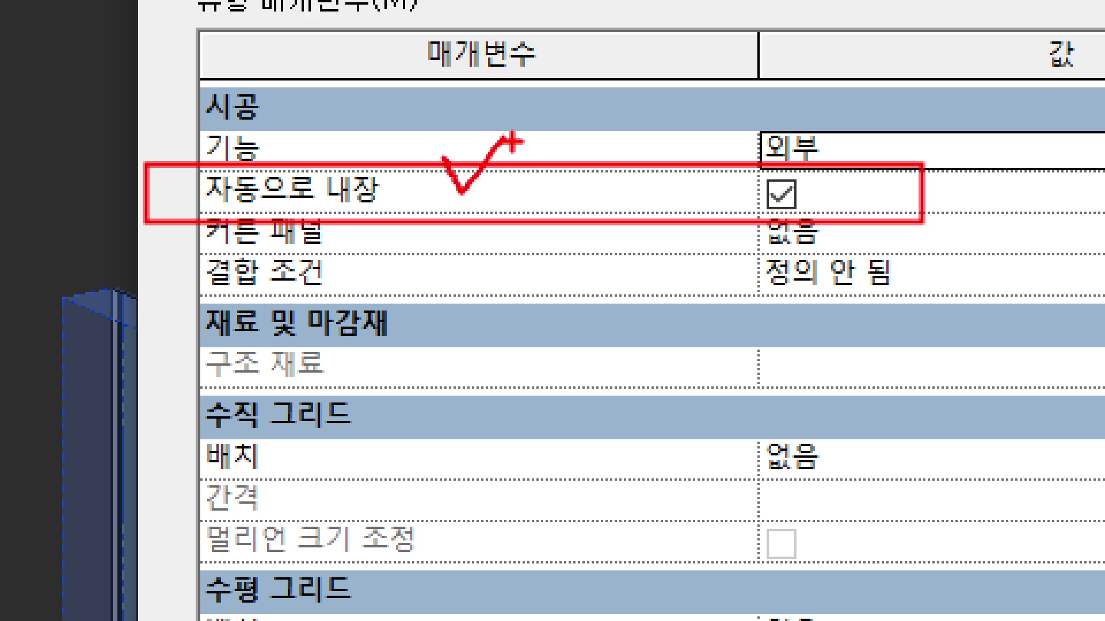
pyautogui.moveTo(821, 212)
pyautogui.mouseDown()
pyautogui.moveTo(788, 233)
pyautogui.moveTo(822, 214)
pyautogui.mouseUp()
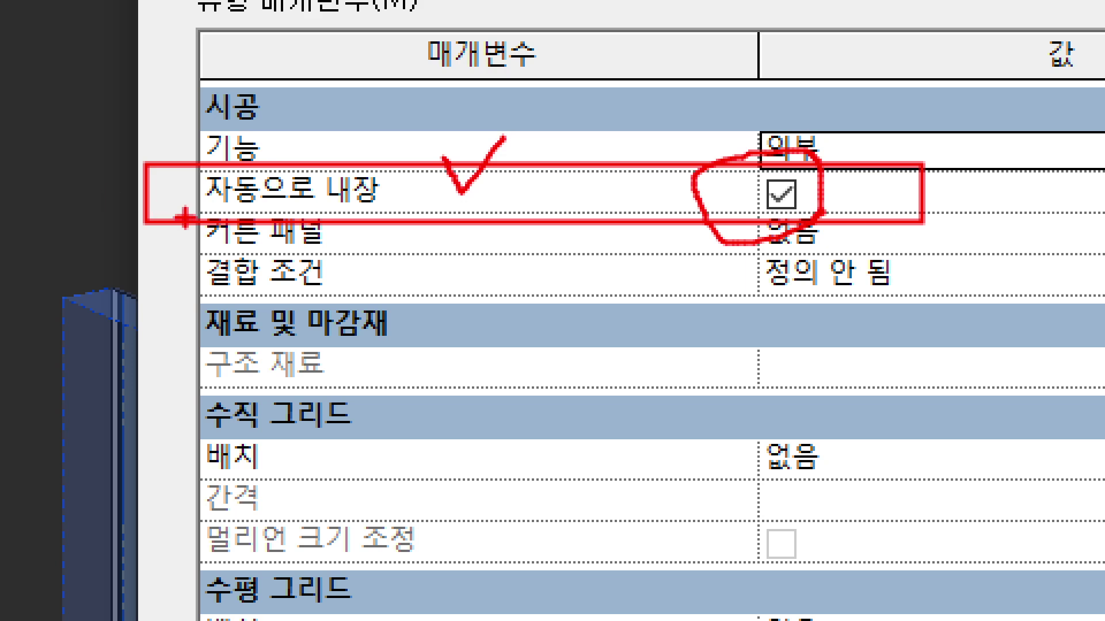
pyautogui.moveTo(188, 217); pyautogui.dragTo(877, 219)
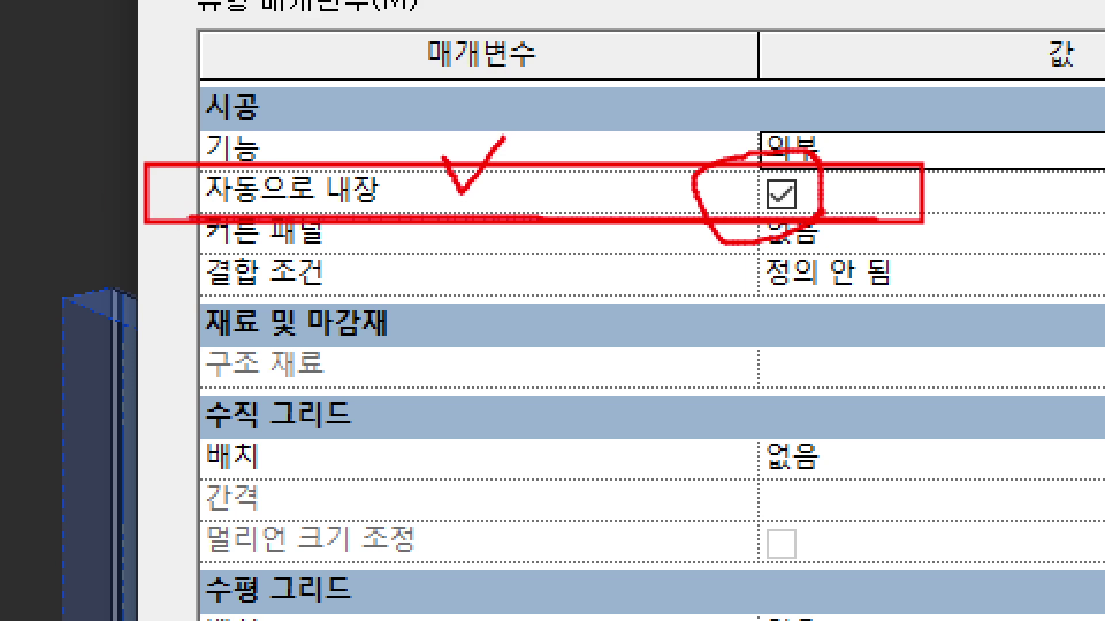
pyautogui.moveTo(846, 182); pyautogui.dragTo(881, 168)
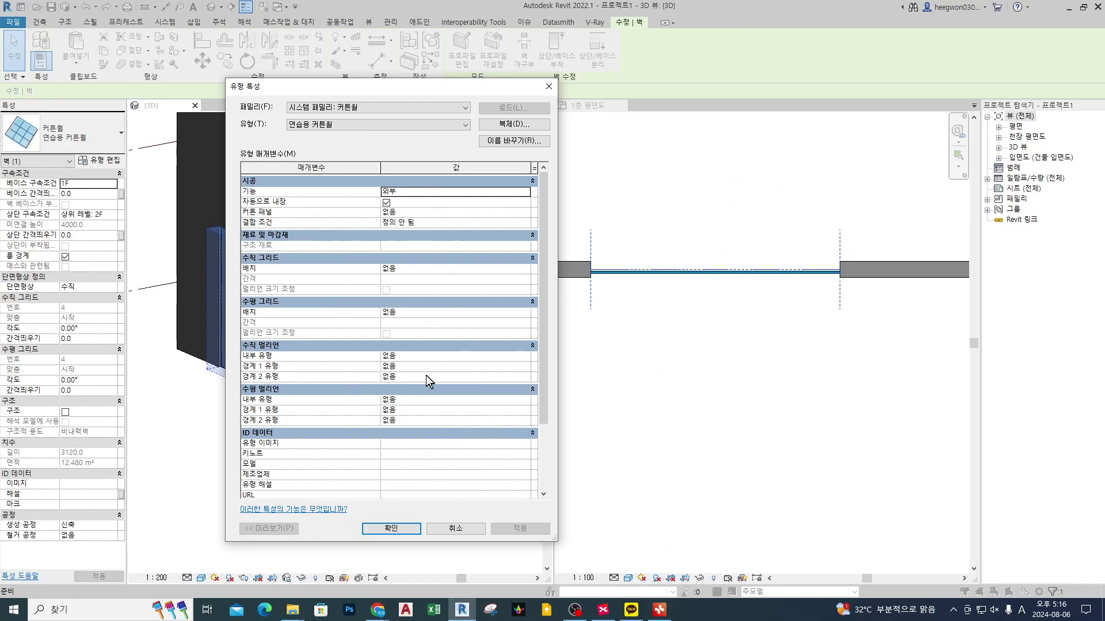
pyautogui.click(456, 528)
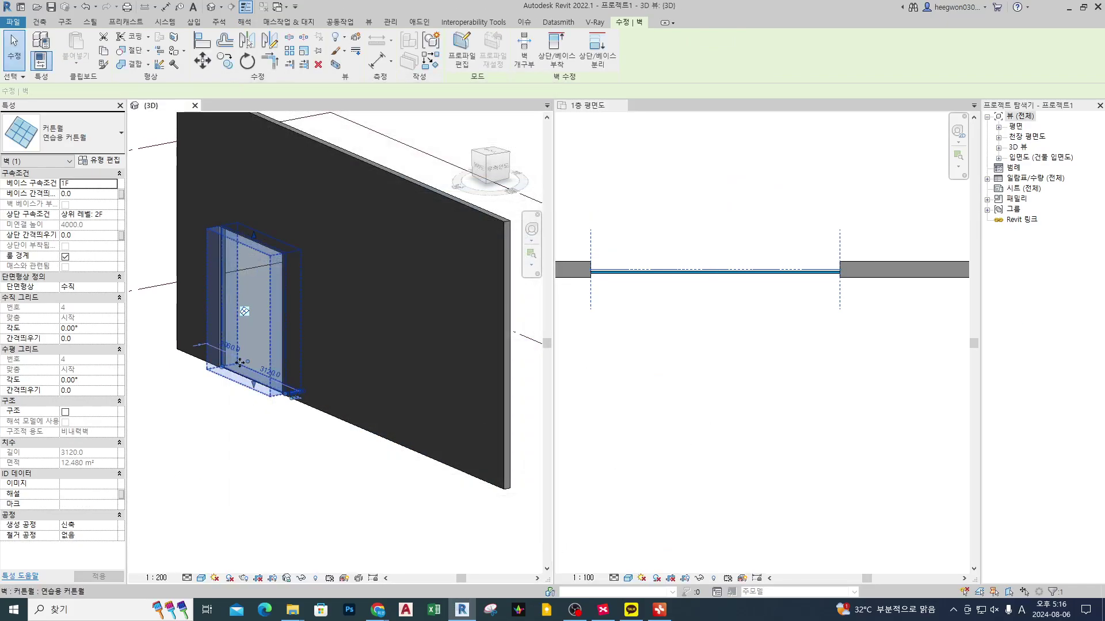
# - Examine the embedded curtain wall's location line and panel where its end meets the basic wall in the plan
pyautogui.click(233, 406)
pyautogui.click(247, 322)
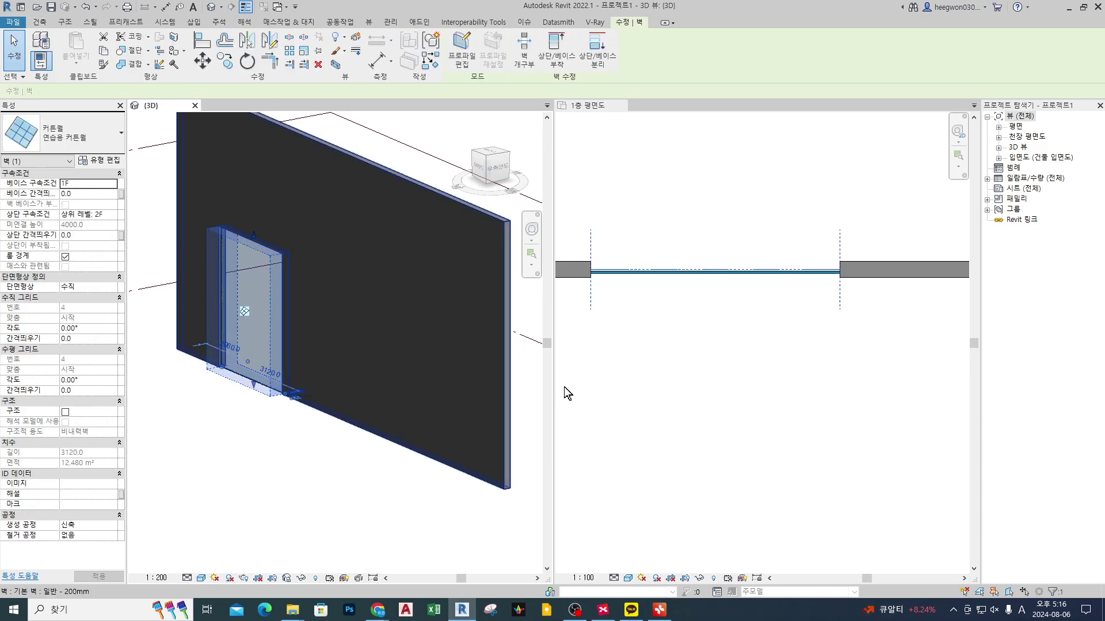
pyautogui.click(640, 329)
pyautogui.click(640, 306)
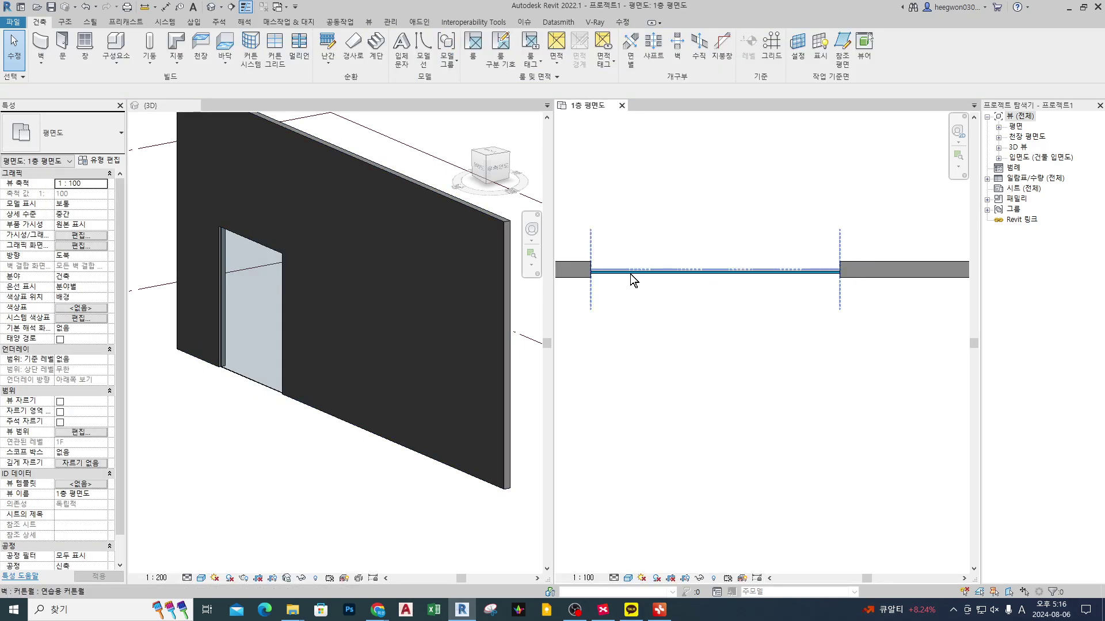
pyautogui.click(630, 274)
pyautogui.scroll(5, 587, 282)
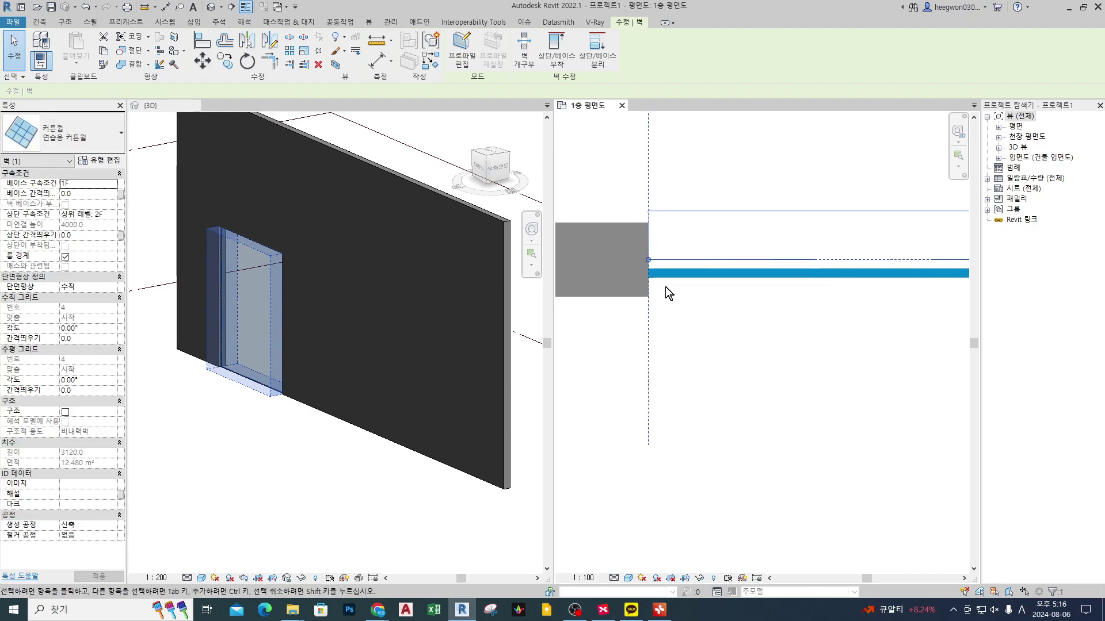
pyautogui.moveTo(657, 281); pyautogui.dragTo(817, 259)
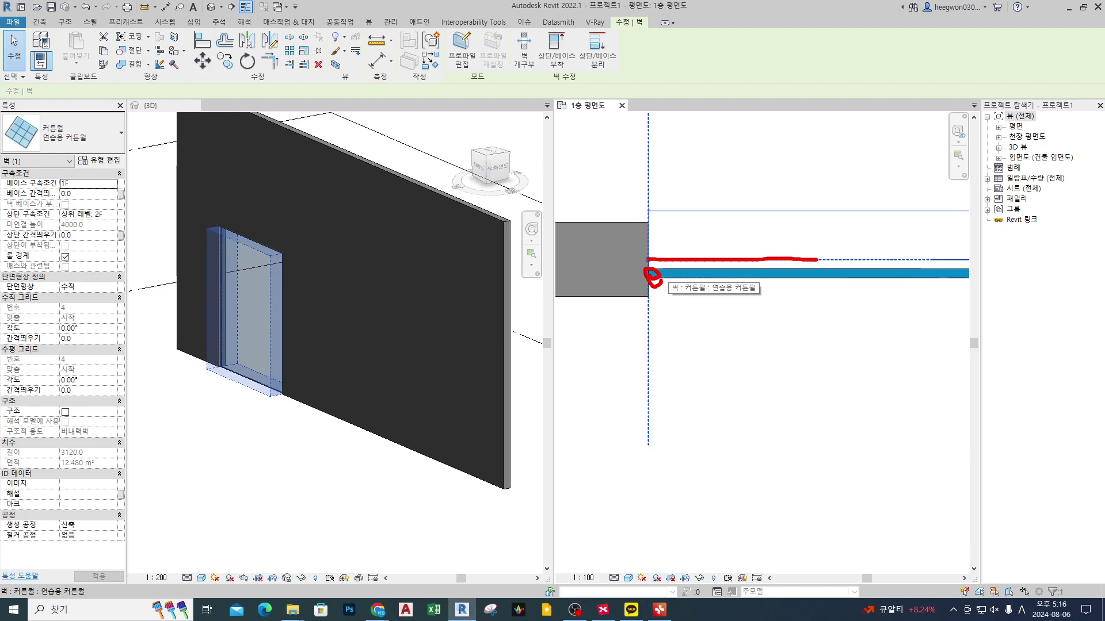
pyautogui.moveTo(649, 230); pyautogui.dragTo(667, 294)
pyautogui.moveTo(641, 260); pyautogui.dragTo(724, 260)
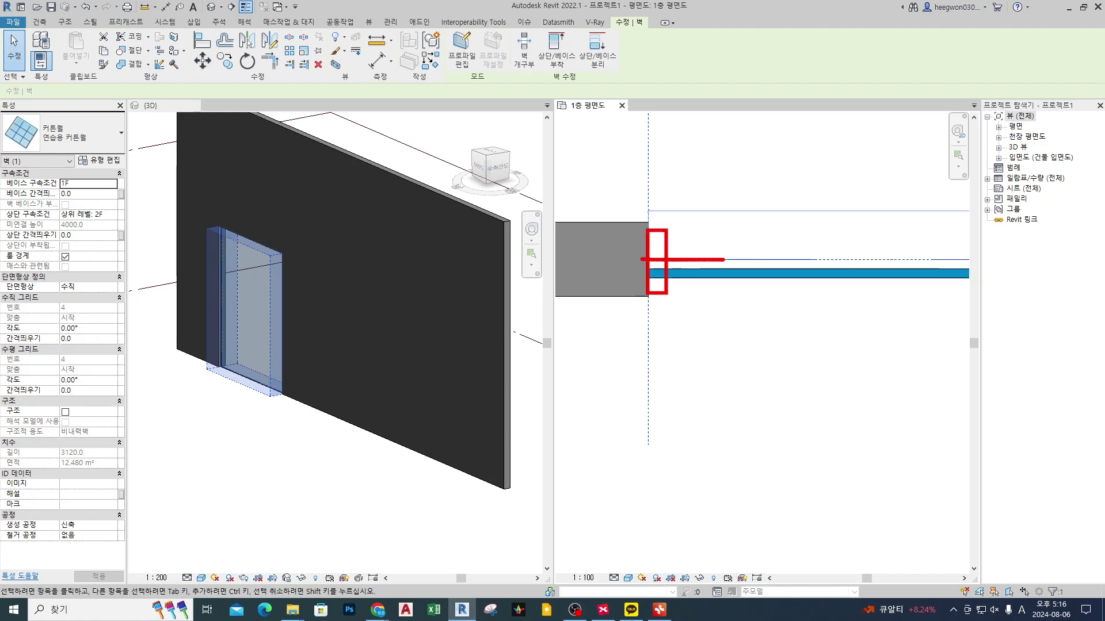
pyautogui.press('Escape')
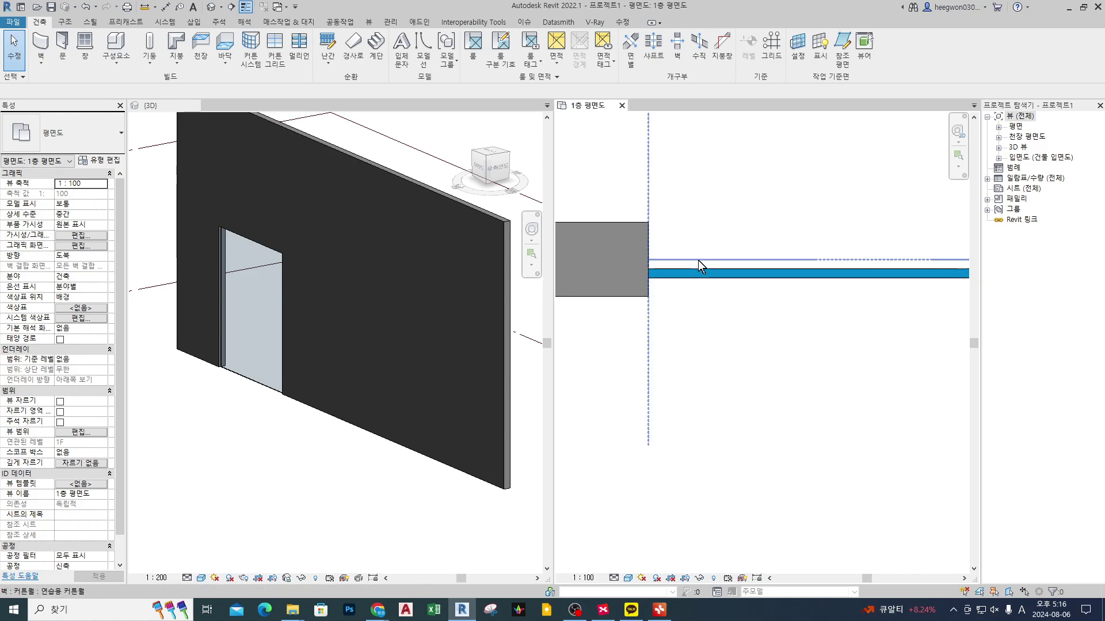
# - Add 50 x 150mm rectangular mullions to all grid lines of the embedded curtain wall
pyautogui.click(703, 264)
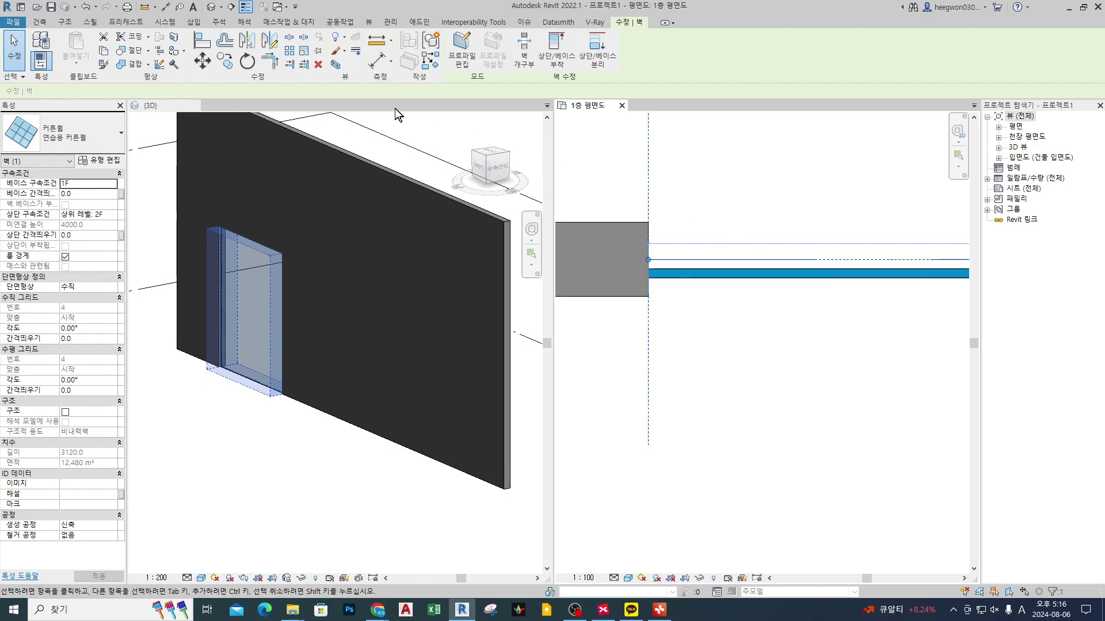
pyautogui.click(39, 22)
pyautogui.click(299, 49)
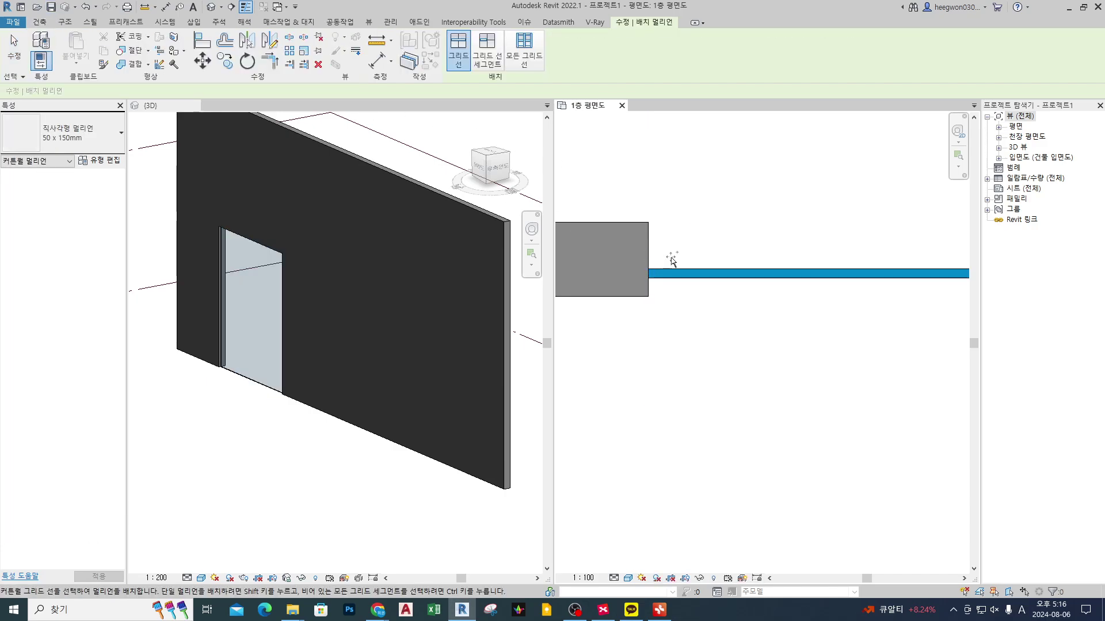
pyautogui.click(653, 271)
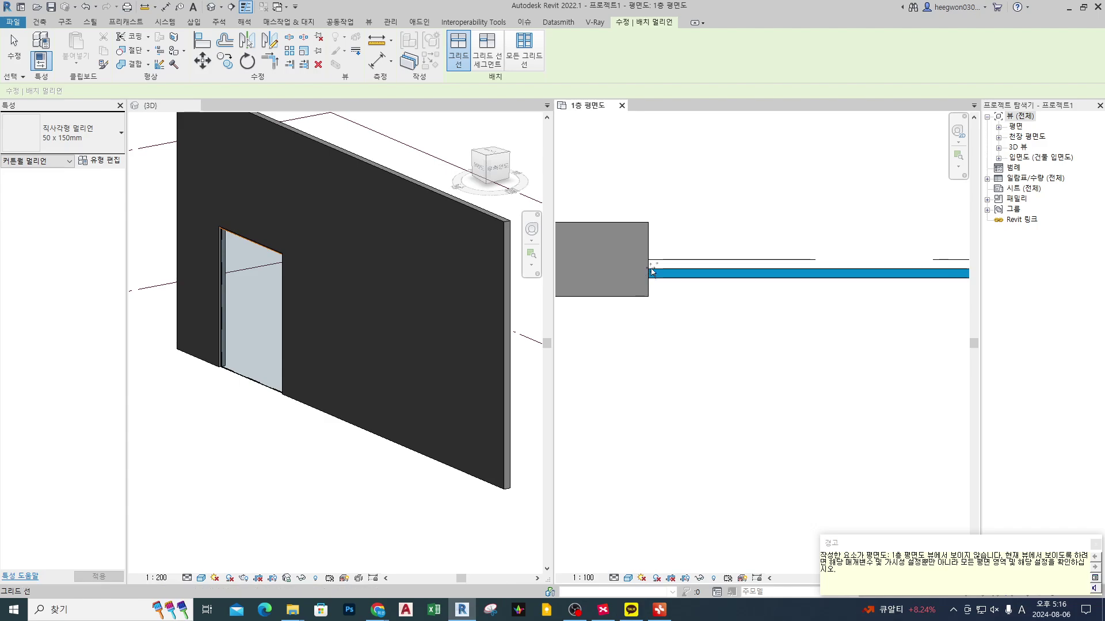
pyautogui.keyDown('ctrl'); pyautogui.click(707, 263); pyautogui.keyUp('ctrl')
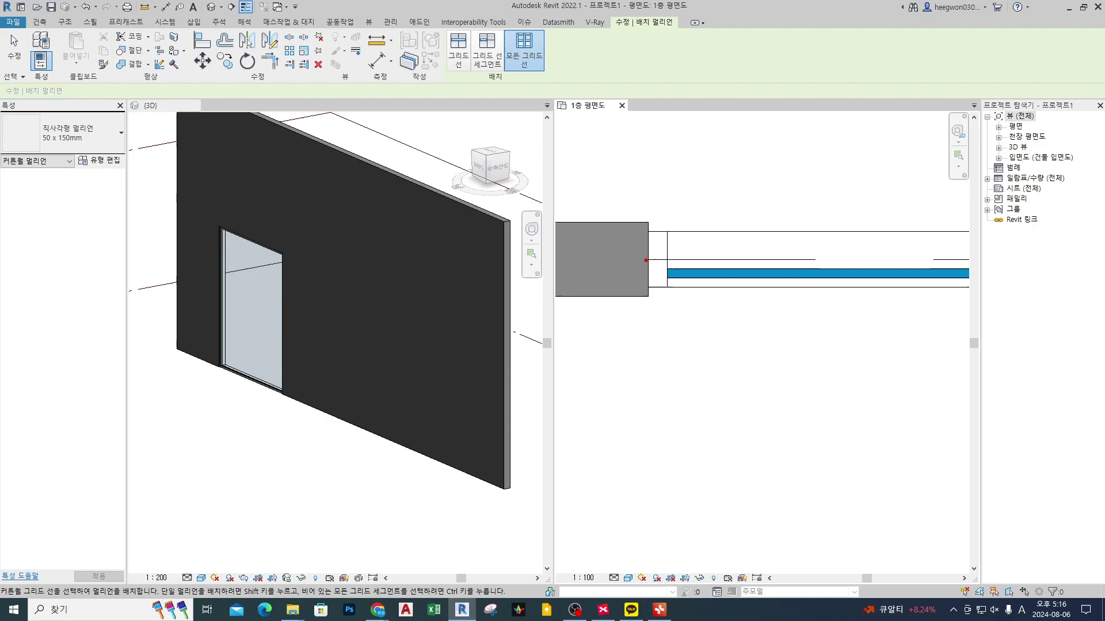
pyautogui.moveTo(667, 257); pyautogui.dragTo(640, 229)
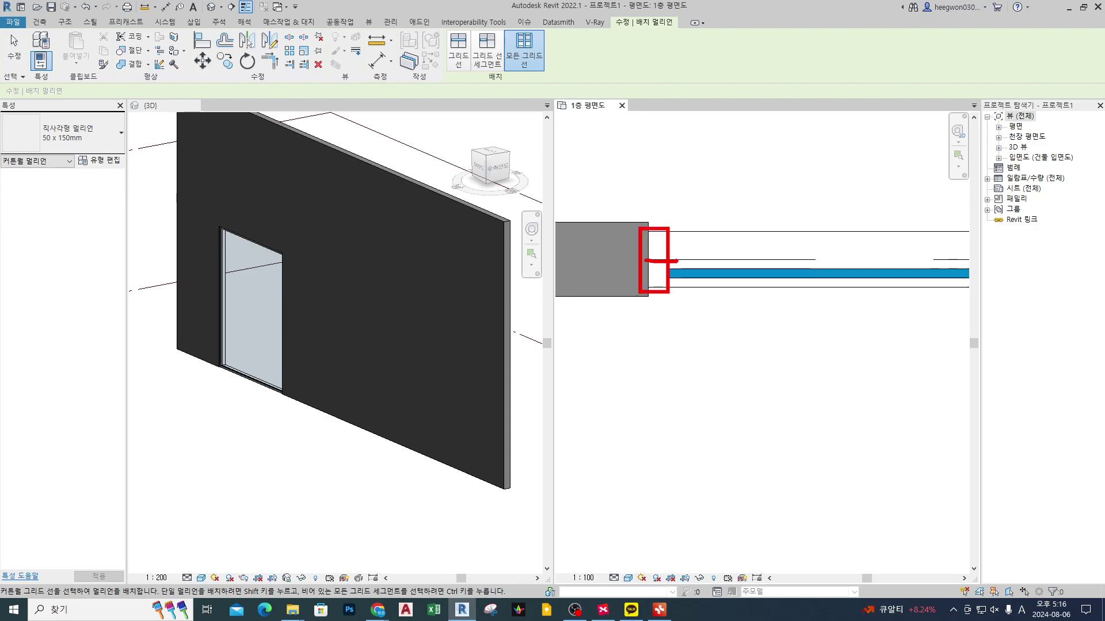
pyautogui.press('Escape')
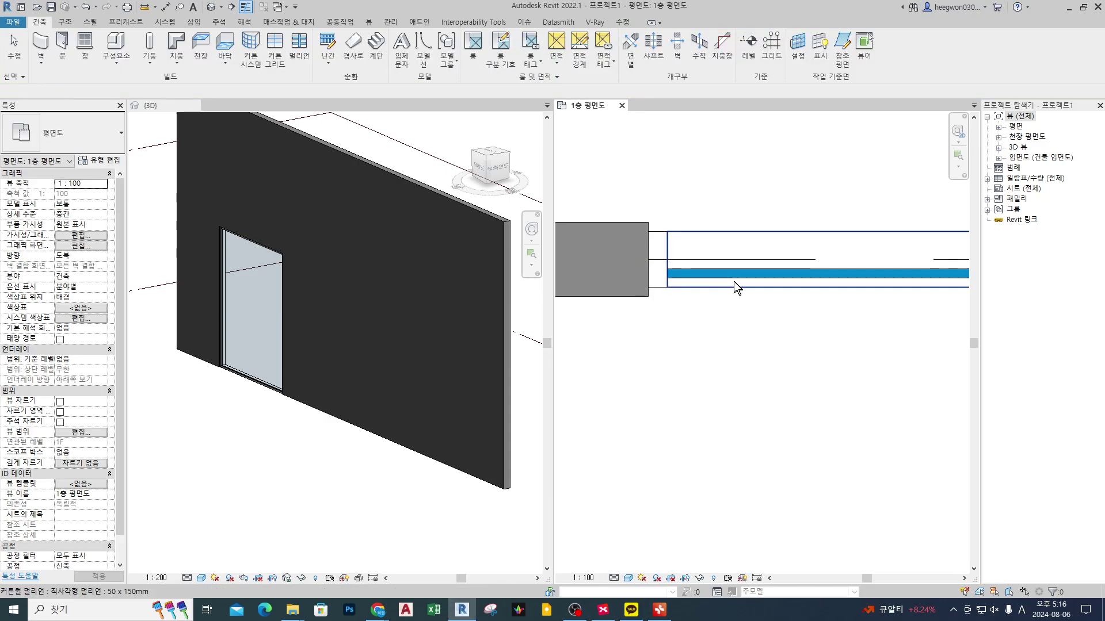
# - Delete the embedded curtain wall together with its mullions
pyautogui.click(738, 259)
pyautogui.press('Delete')
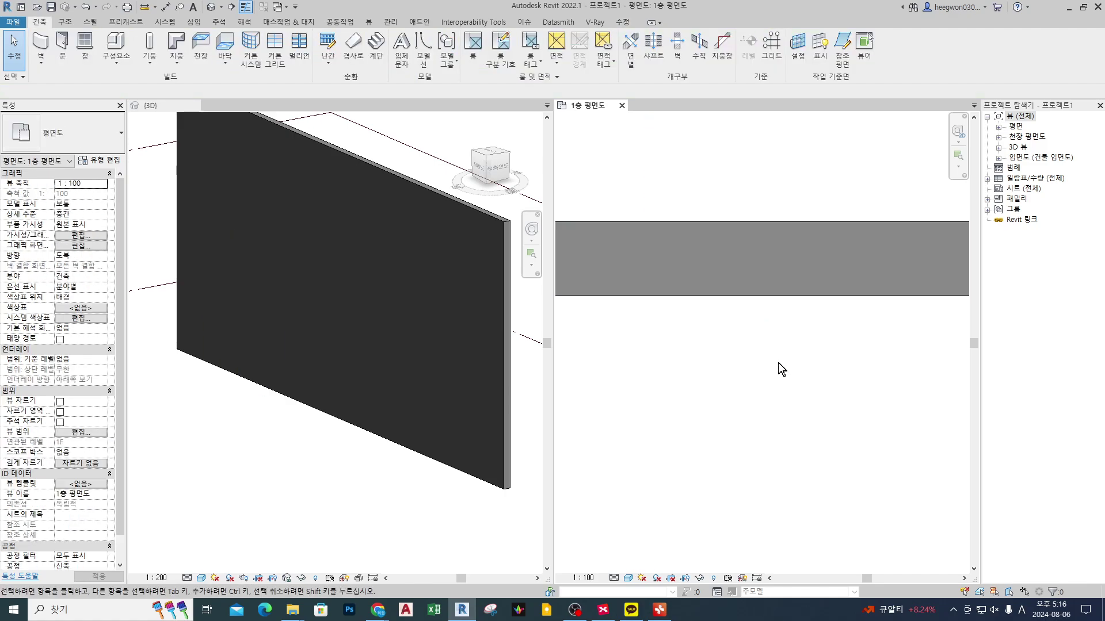
# - Draw a 연습용 커튼월 curtain wall about 9300 mm long along the basic wall in the 1층 평면도, from 1F up to 2F
pyautogui.click(41, 62)
pyautogui.click(57, 82)
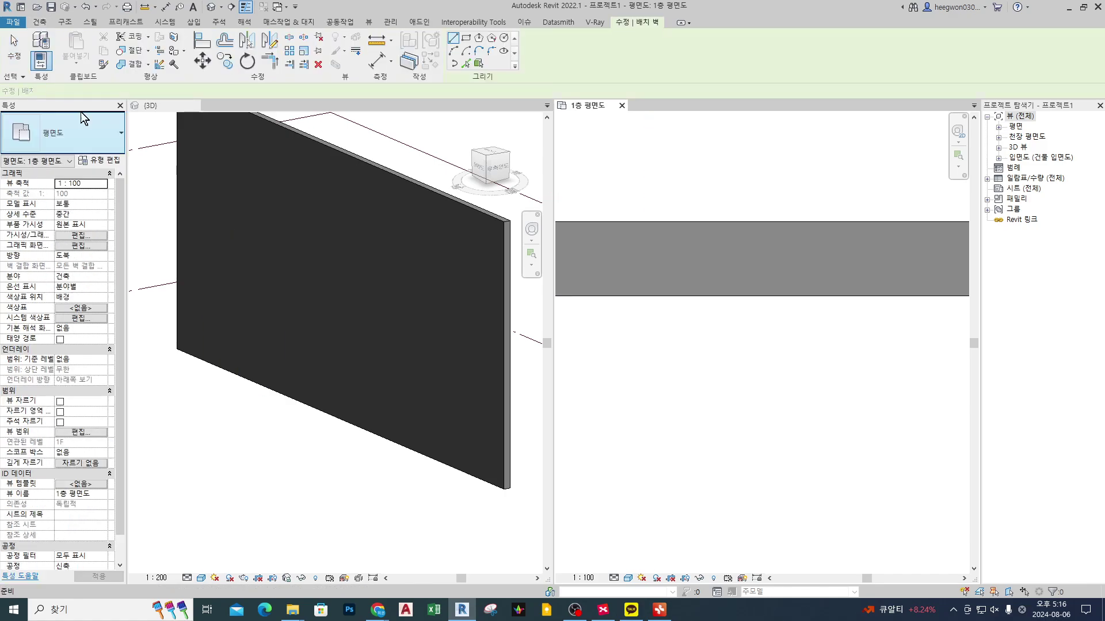
pyautogui.click(58, 118)
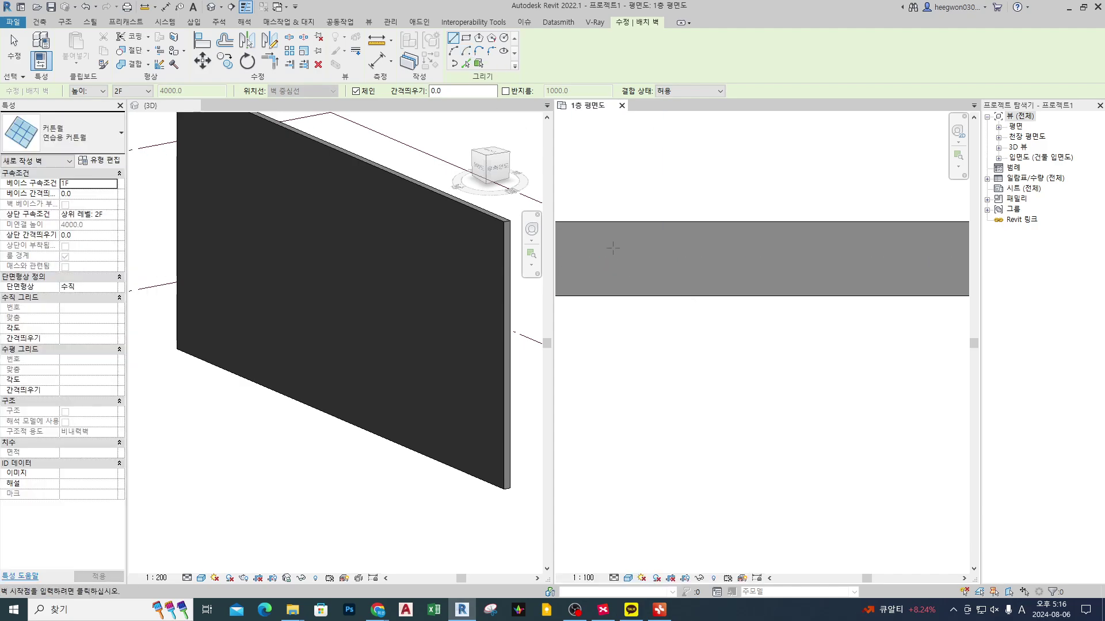
pyautogui.scroll(-3, 640, 245)
pyautogui.click(682, 249)
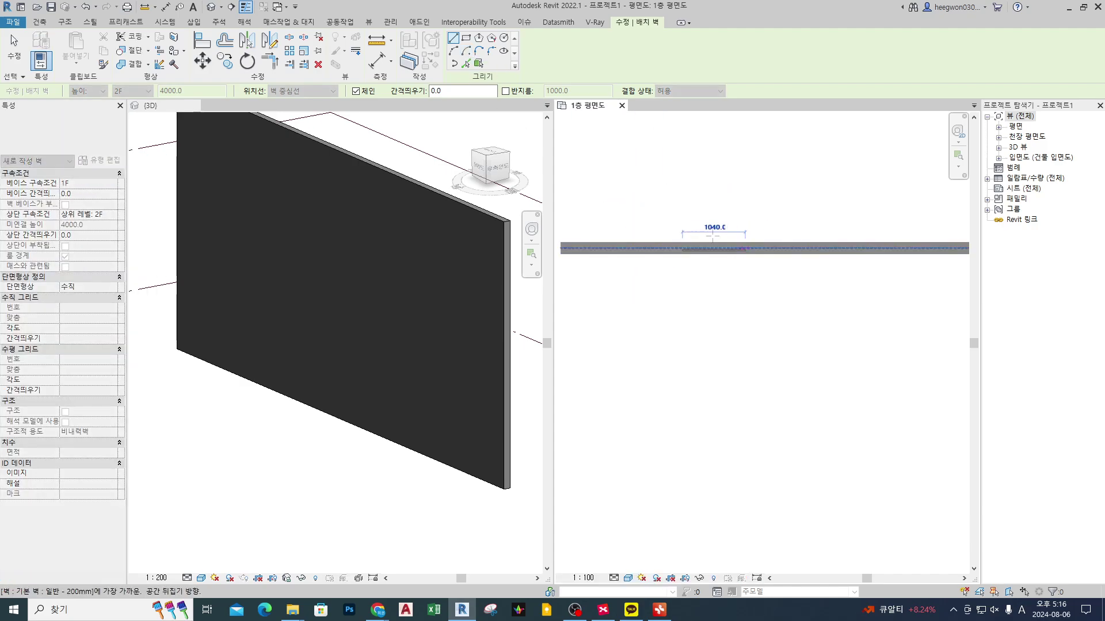
pyautogui.scroll(-2, 662, 236)
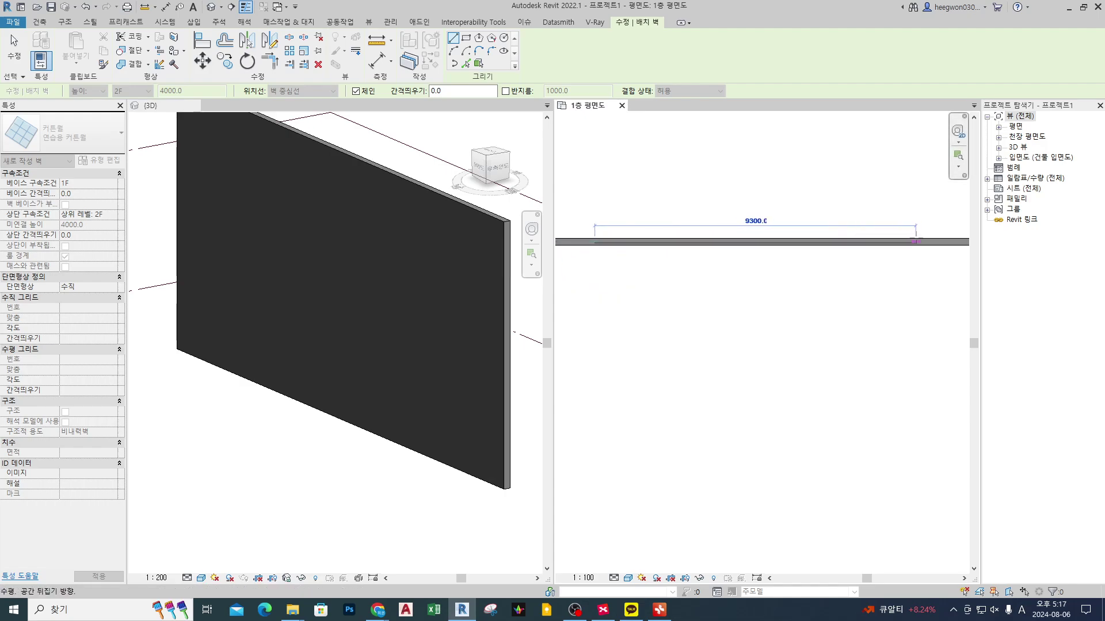
pyautogui.click(915, 242)
pyautogui.press('Escape')
pyautogui.press('Escape')
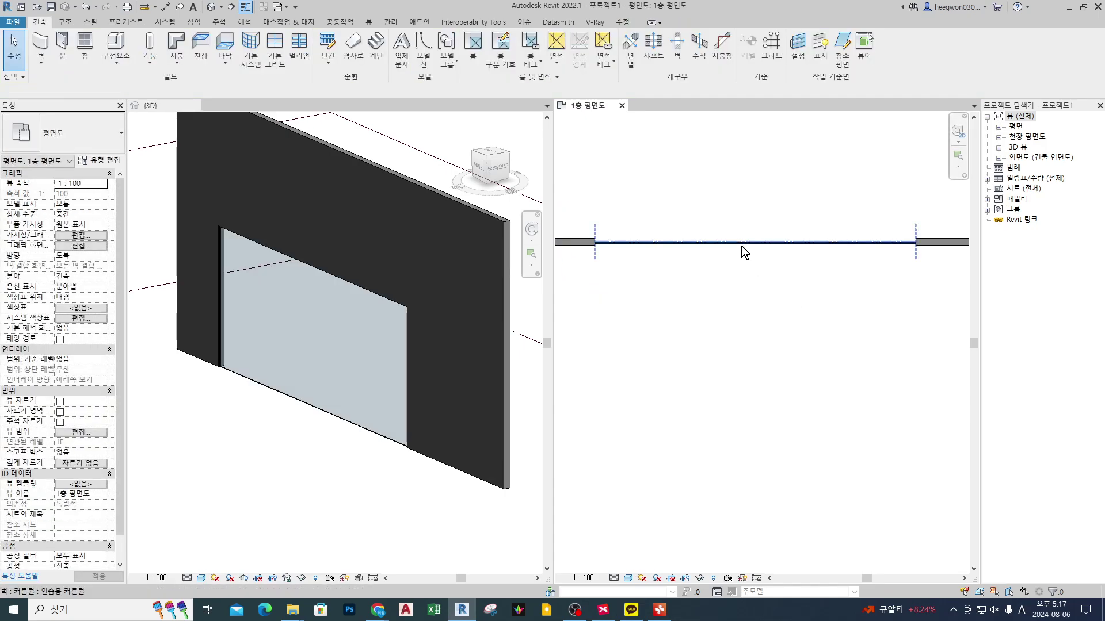
# - Stretch one end of the embedded curtain wall along the basic wall to a length of about 12200 mm
pyautogui.click(742, 246)
pyautogui.moveTo(796, 244); pyautogui.dragTo(881, 249)
pyautogui.click(796, 352)
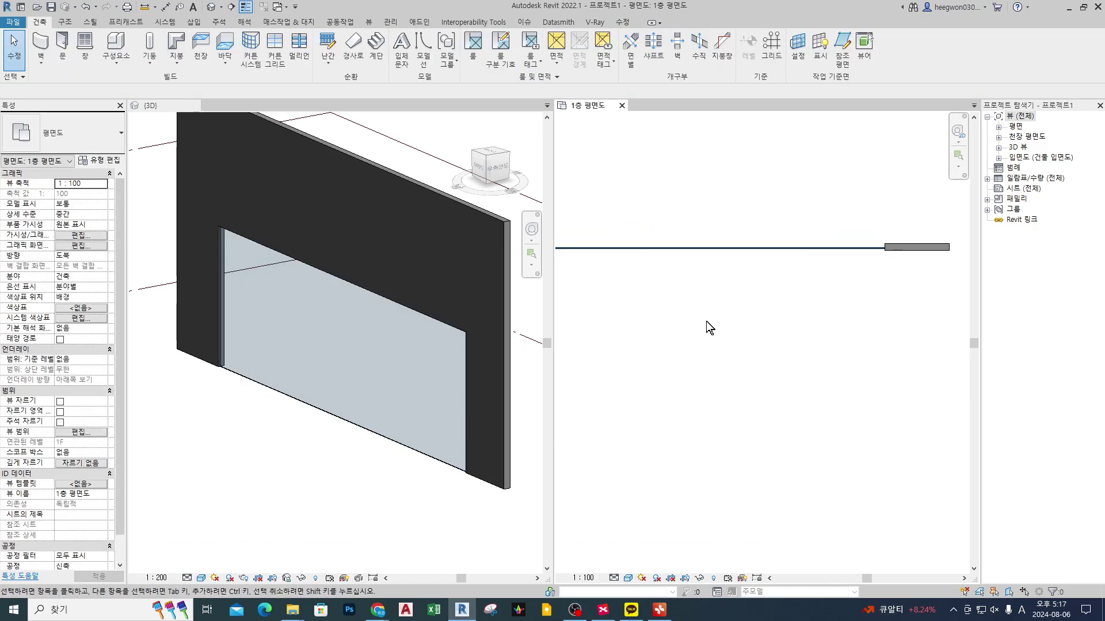
# - Place a 실내 입면도 (interior elevation) marker in the plan just below the embedded curtain wall, facing it
pyautogui.scroll(-7, 424, 364)
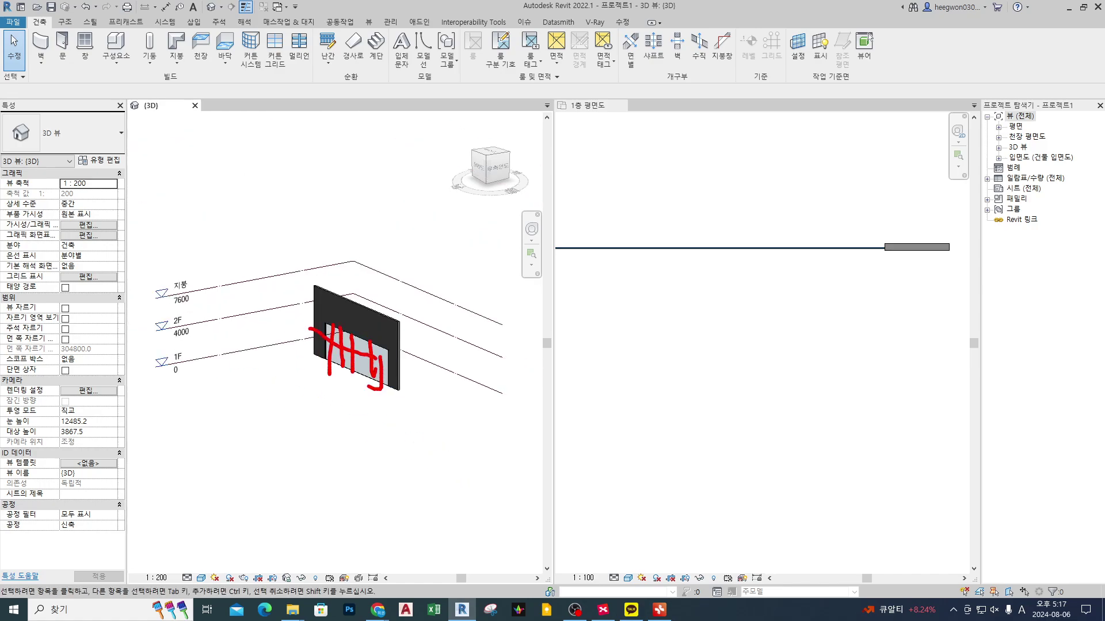
pyautogui.click(696, 332)
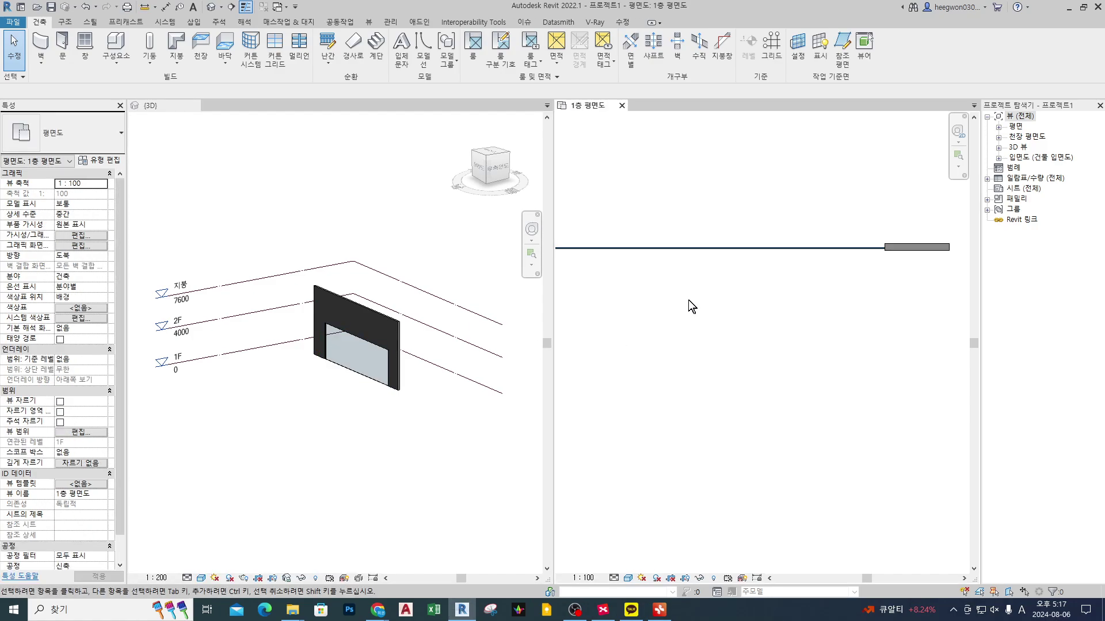
pyautogui.moveTo(654, 256); pyautogui.dragTo(699, 271, button='middle')
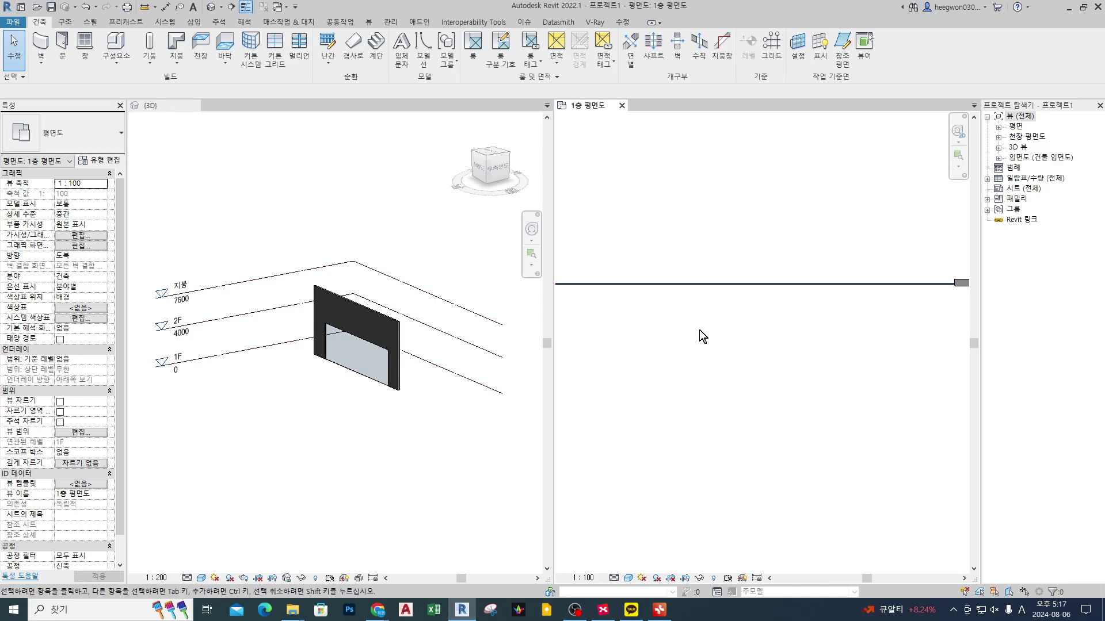
pyautogui.scroll(-2, 703, 337)
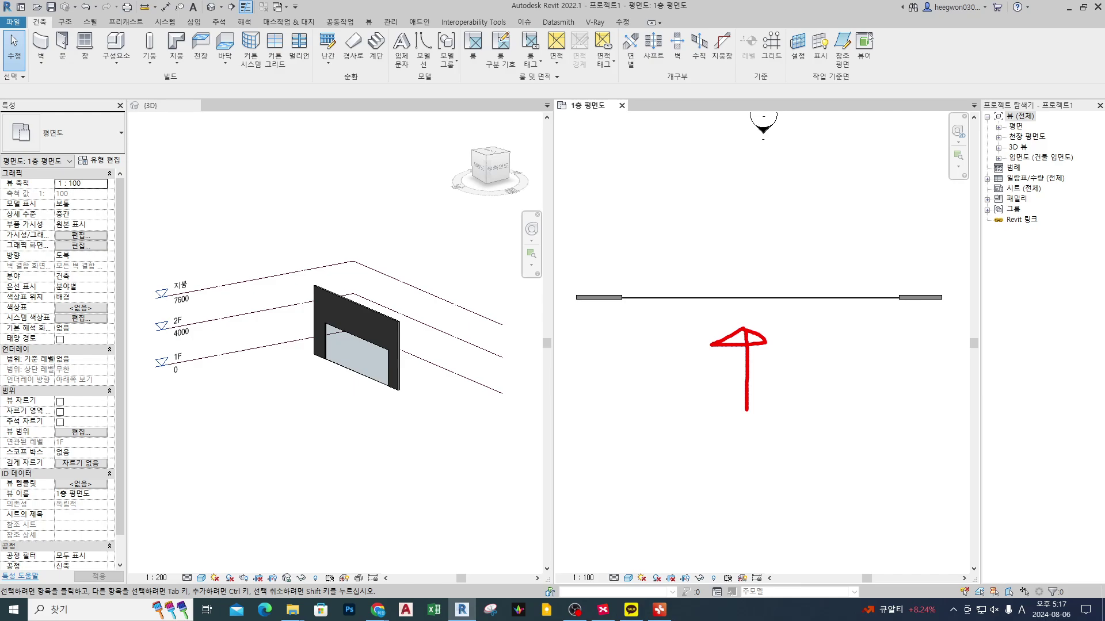
pyautogui.press('Escape')
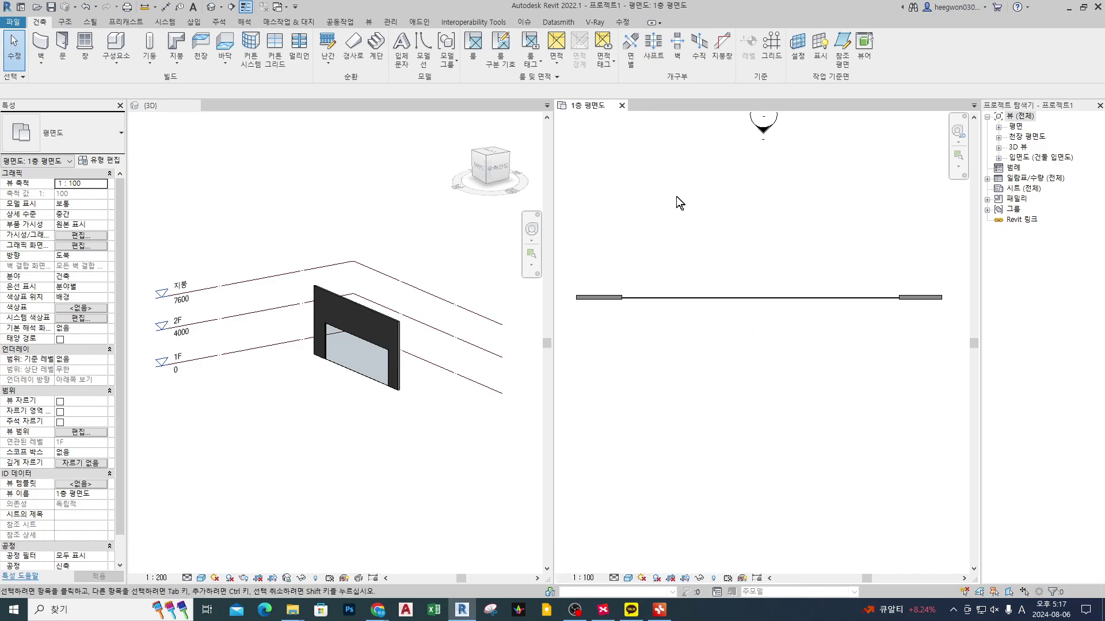
pyautogui.click(369, 22)
pyautogui.click(396, 61)
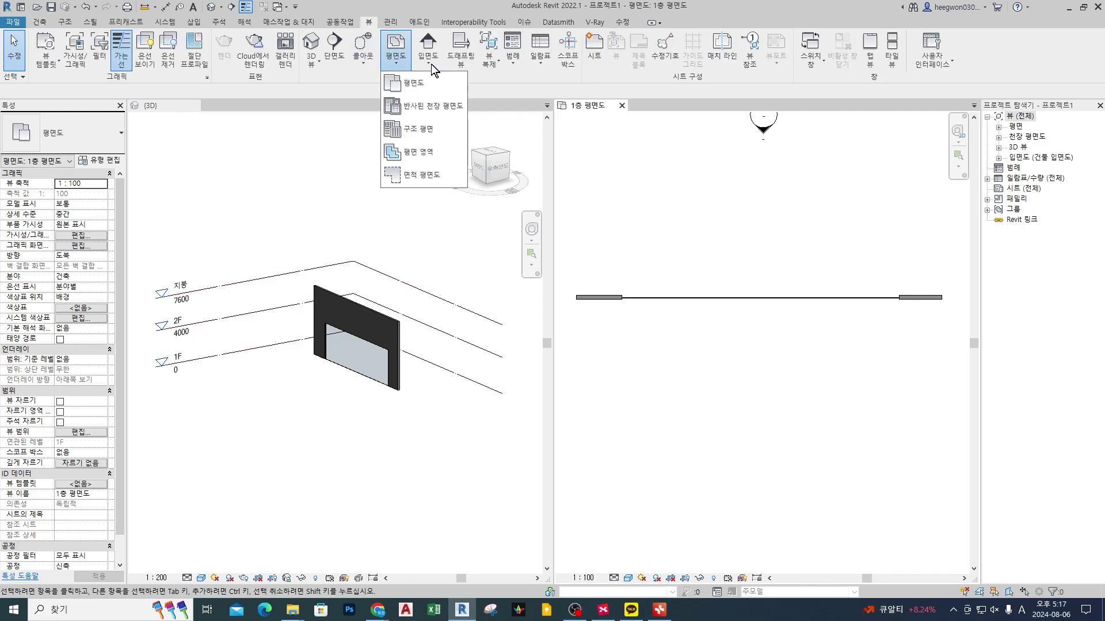
pyautogui.click(428, 61)
pyautogui.click(448, 87)
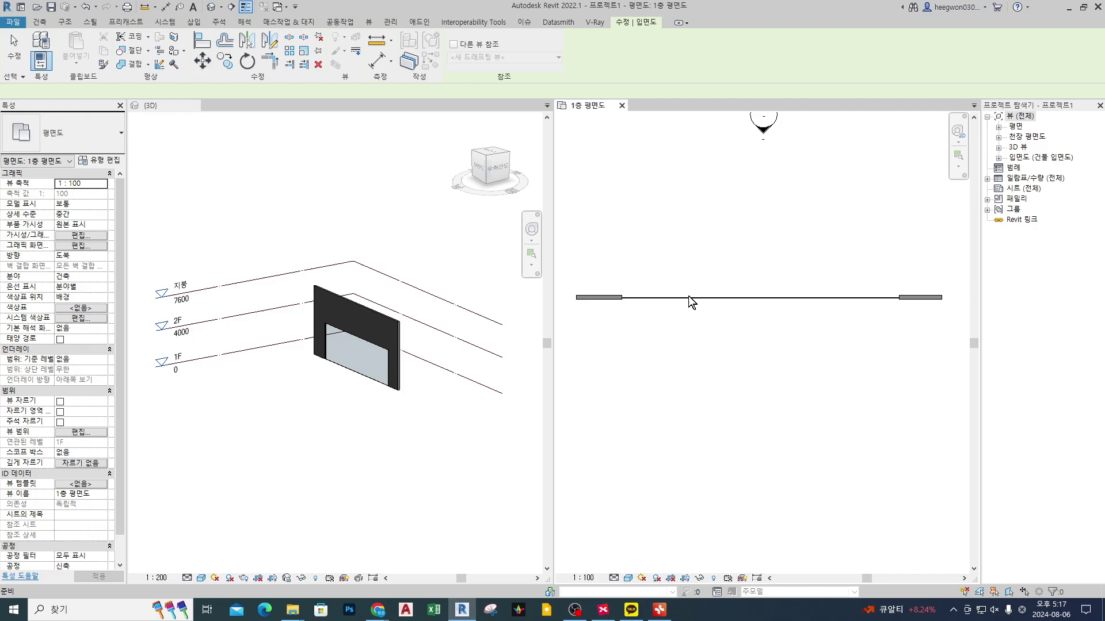
pyautogui.click(88, 149)
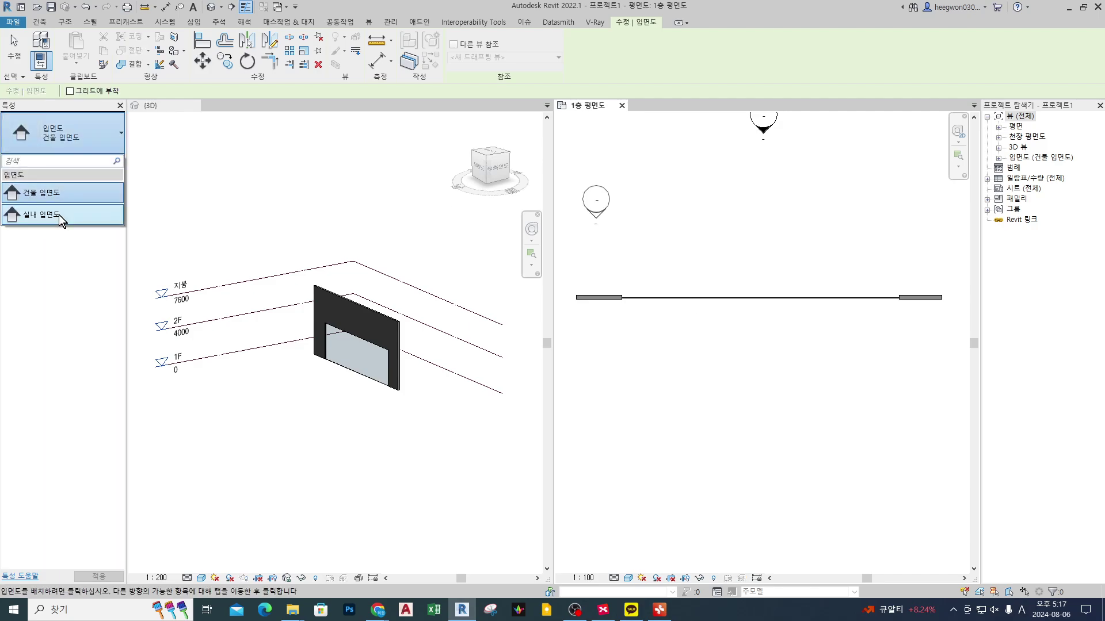
pyautogui.click(75, 215)
pyautogui.scroll(-2, 748, 354)
pyautogui.click(746, 344)
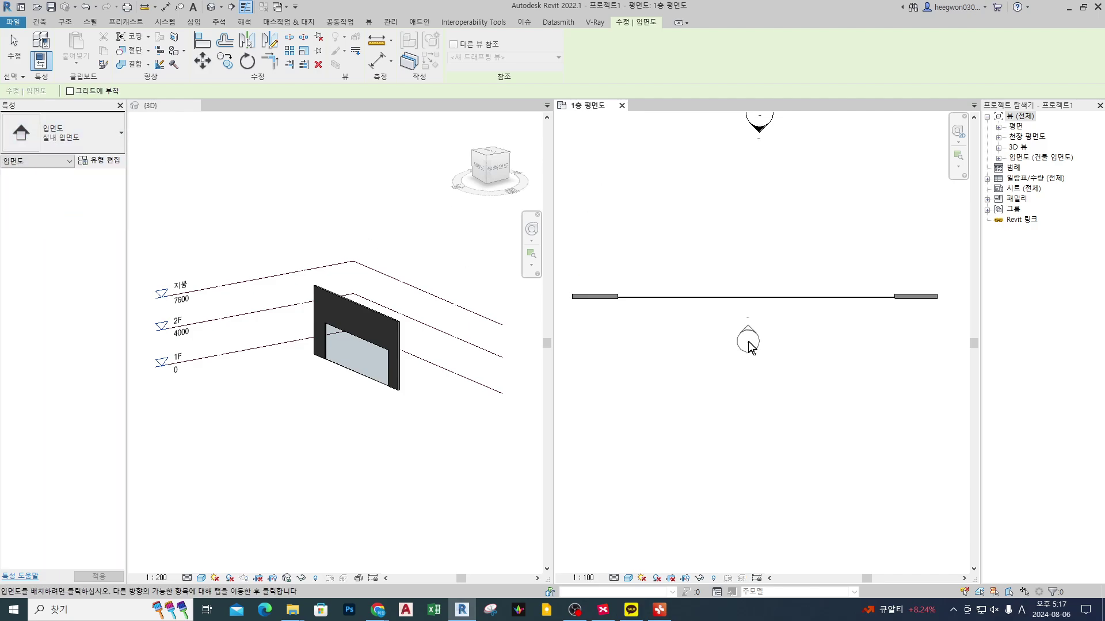
pyautogui.press('Escape')
# - Open the new interior elevation's view and check the embedded curtain wall's extent in it
pyautogui.click(751, 331)
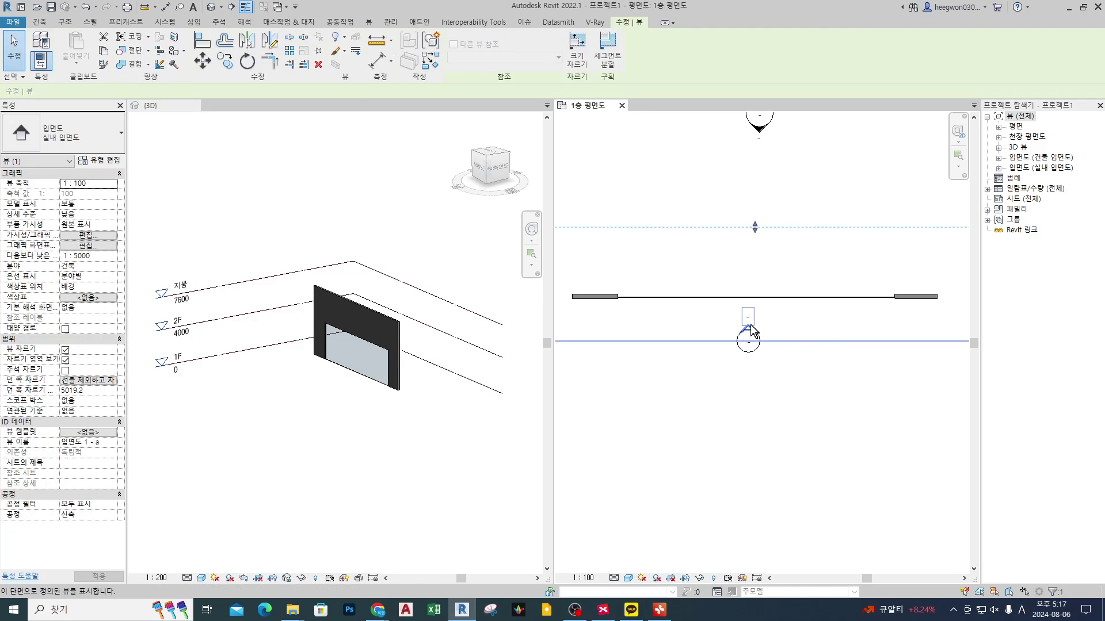
pyautogui.doubleClick(750, 323)
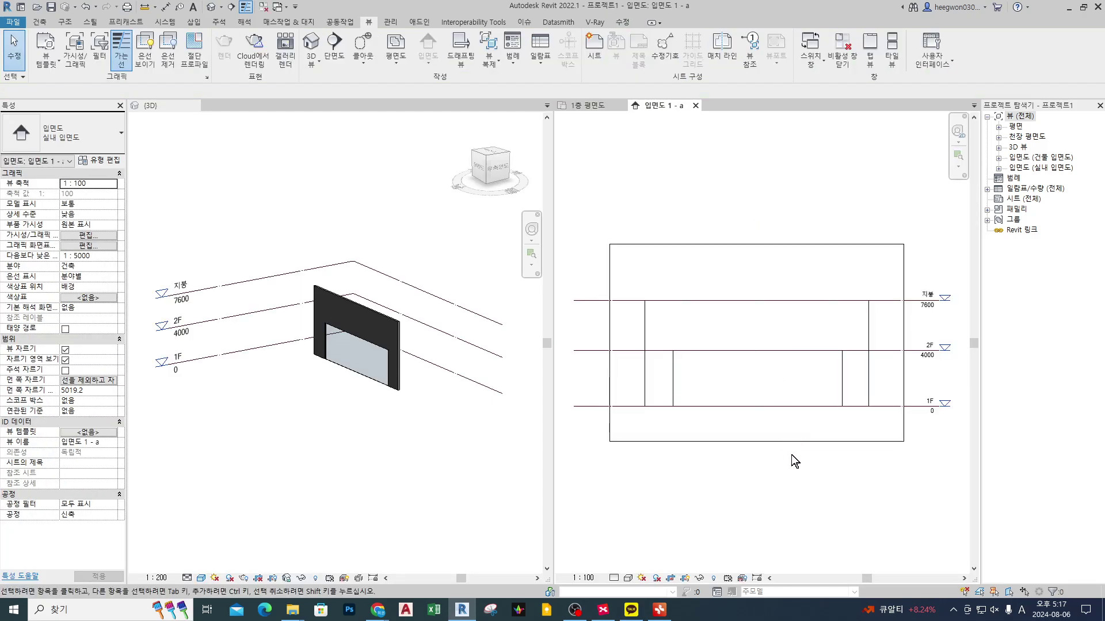
pyautogui.click(732, 378)
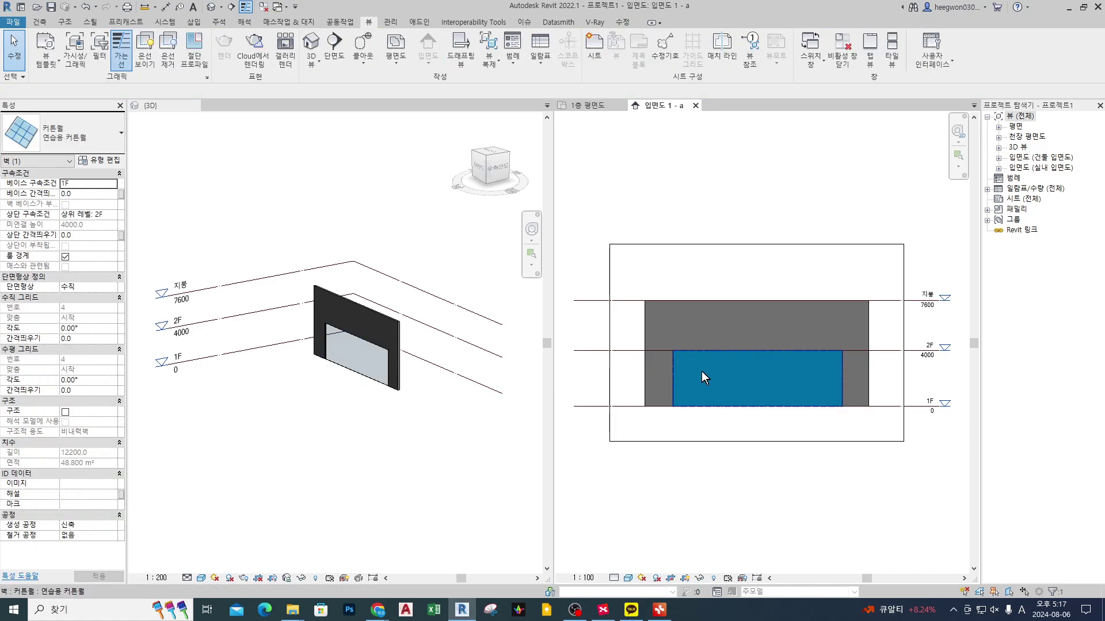
pyautogui.press('Escape')
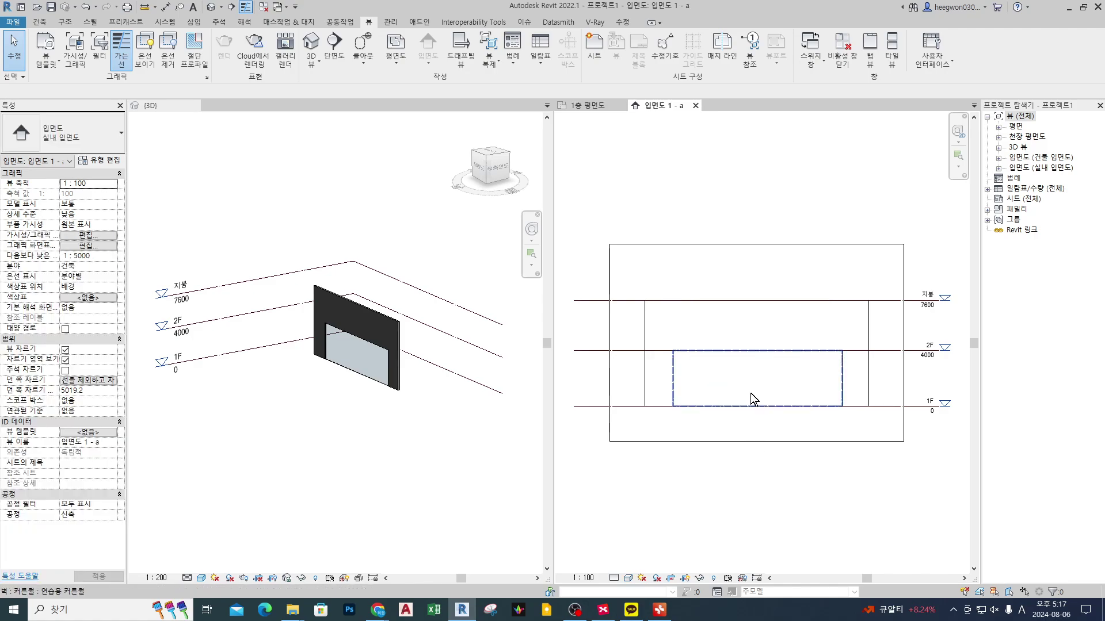
# - Add eight vertical curtain grid lines across the embedded curtain wall, spaced unevenly about 1100 to 1667 mm apart
pyautogui.scroll(2, 778, 379)
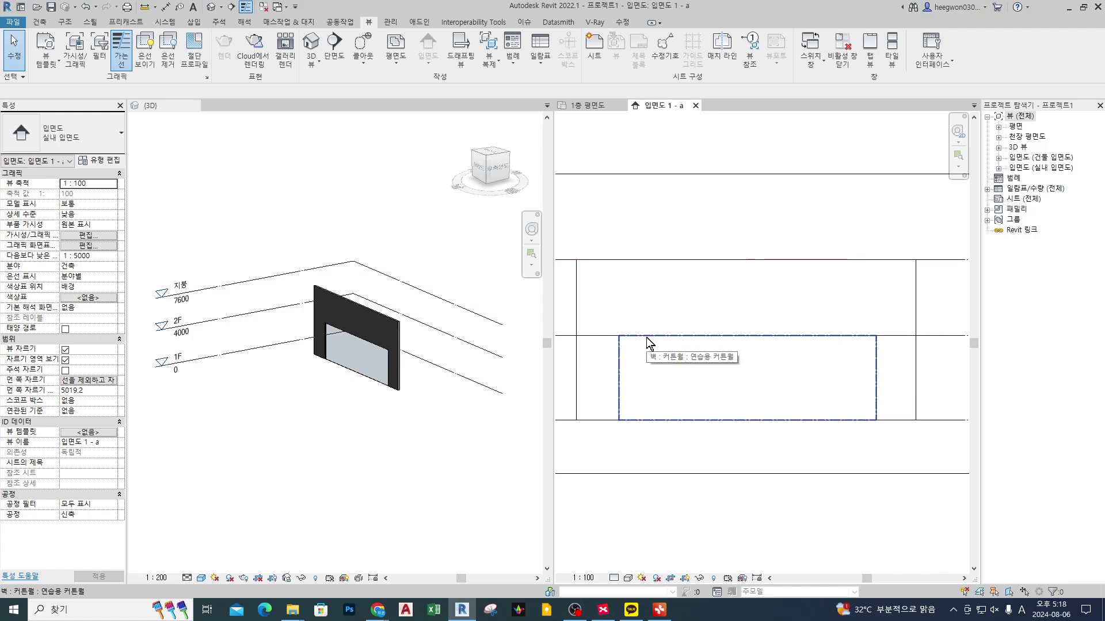
pyautogui.click(40, 22)
pyautogui.click(264, 51)
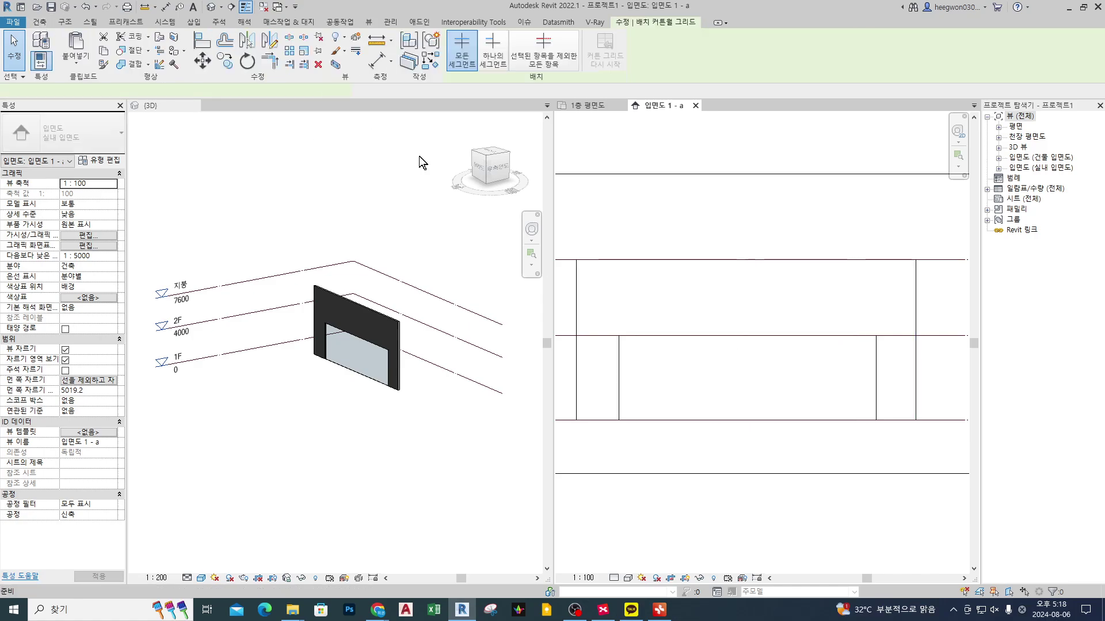
pyautogui.scroll(2, 643, 346)
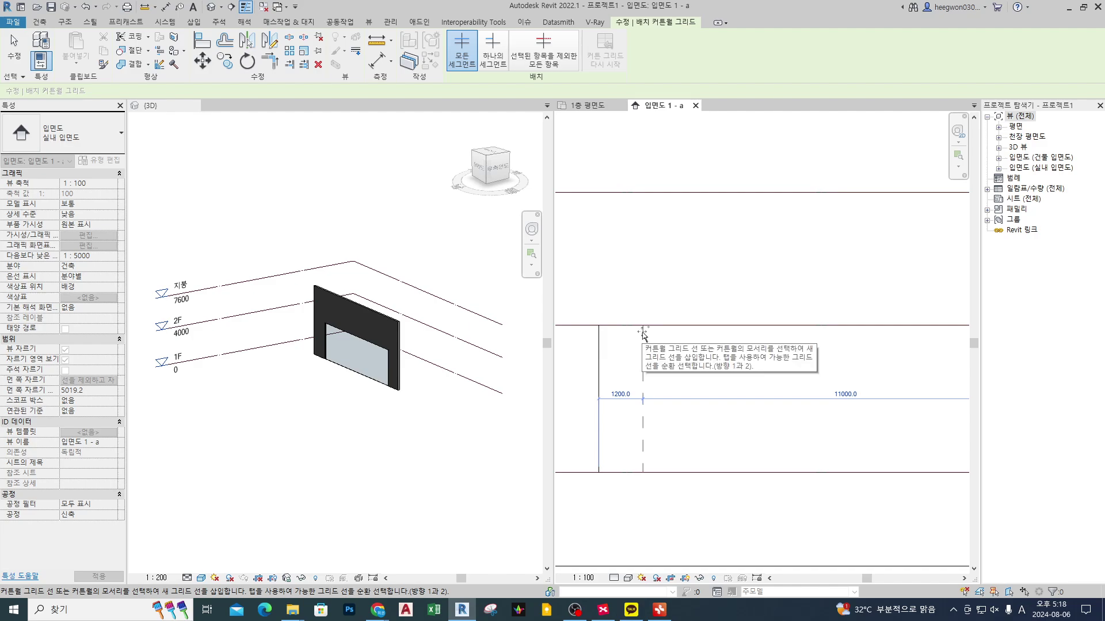
pyautogui.click(644, 334)
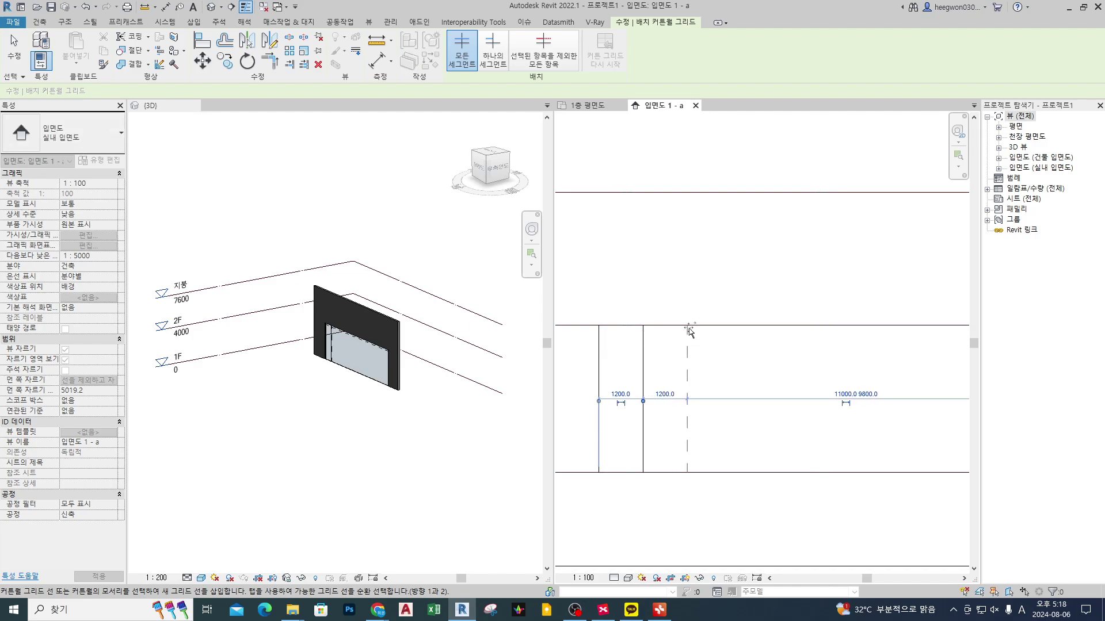
pyautogui.click(688, 329)
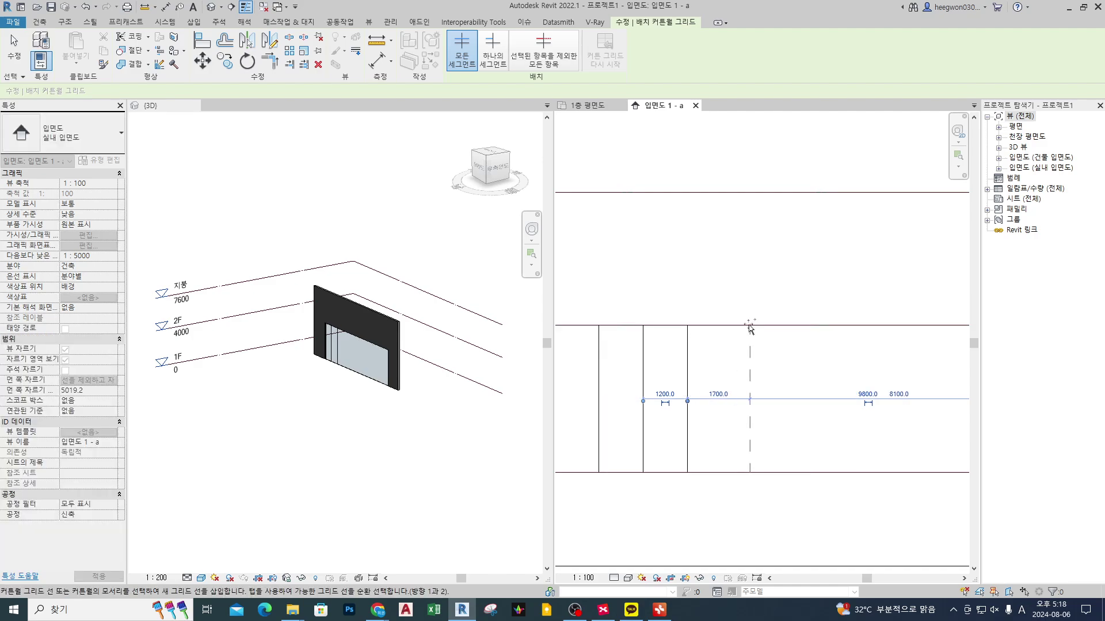
pyautogui.click(728, 328)
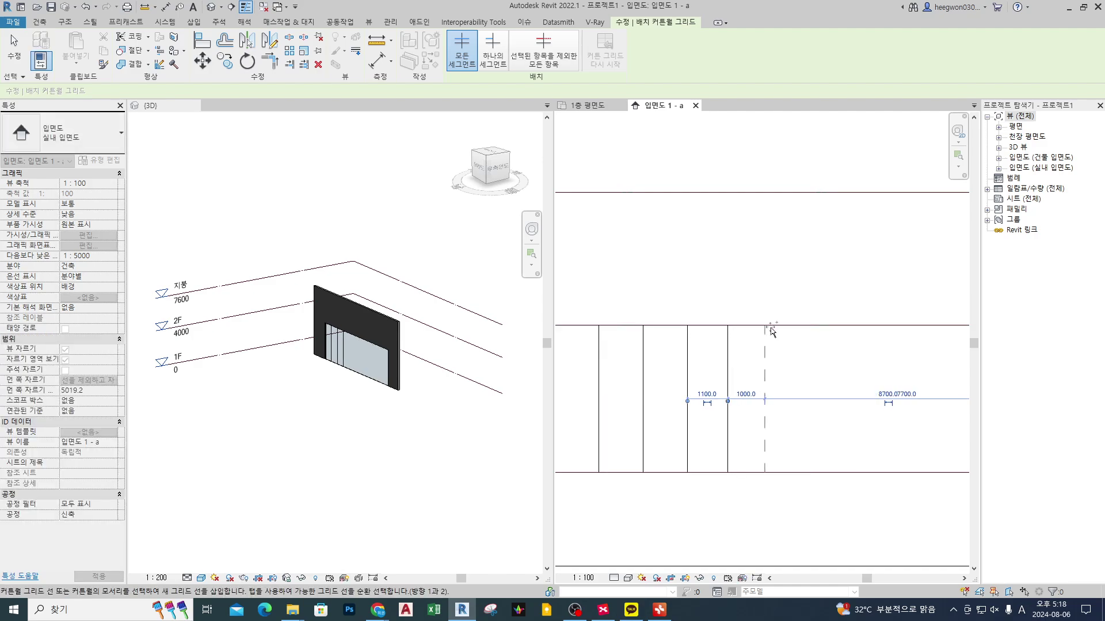
pyautogui.click(771, 328)
pyautogui.click(823, 328)
pyautogui.click(864, 328)
pyautogui.scroll(-2, 866, 328)
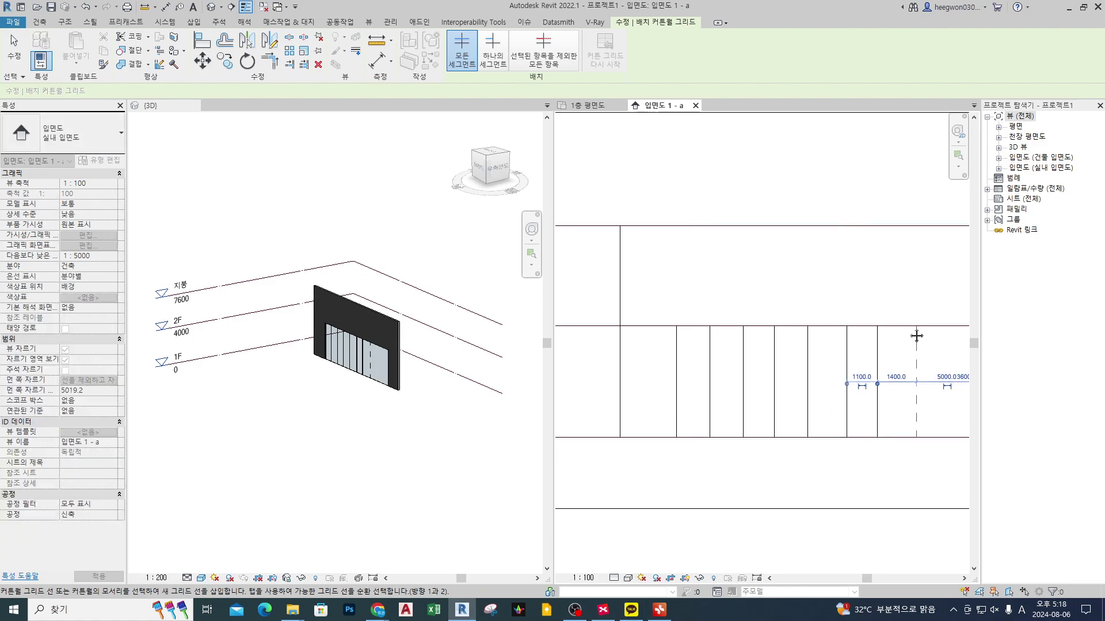
pyautogui.click(844, 323)
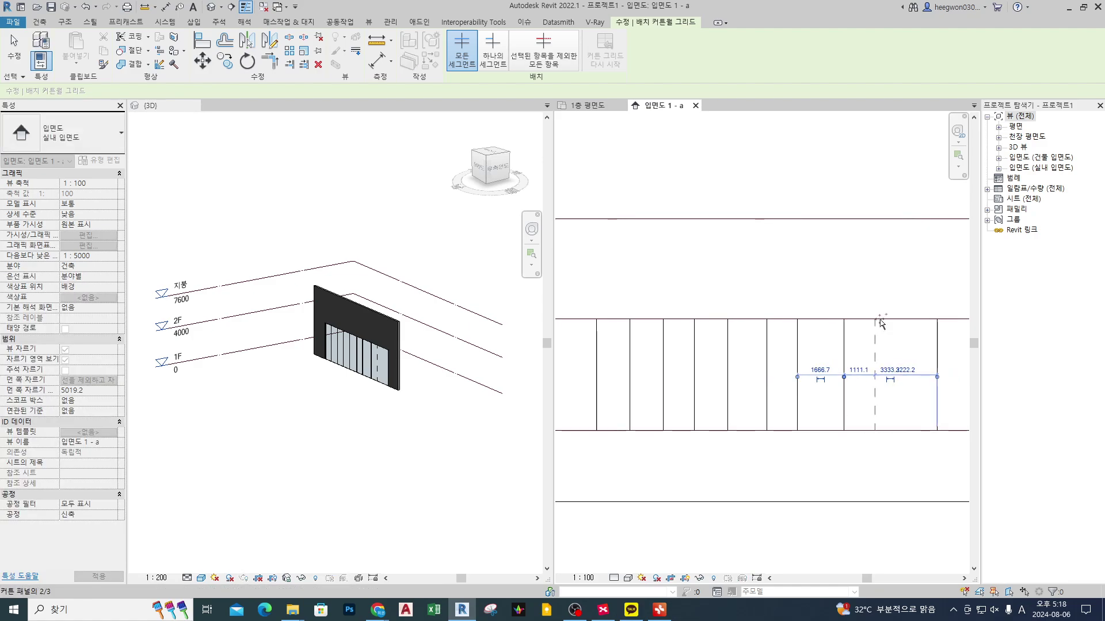
pyautogui.click(895, 324)
# - Place an aligned dimension string across the first five bays, from the curtain wall's start edge through the fifth grid line
pyautogui.press('d')
pyautogui.press('i')
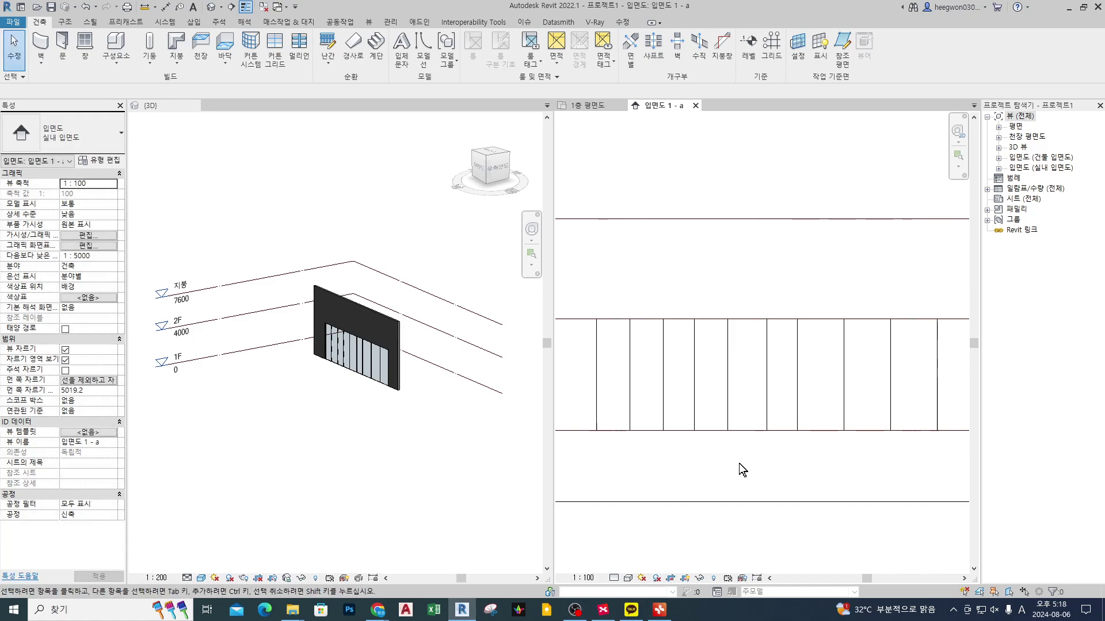
pyautogui.click(596, 382)
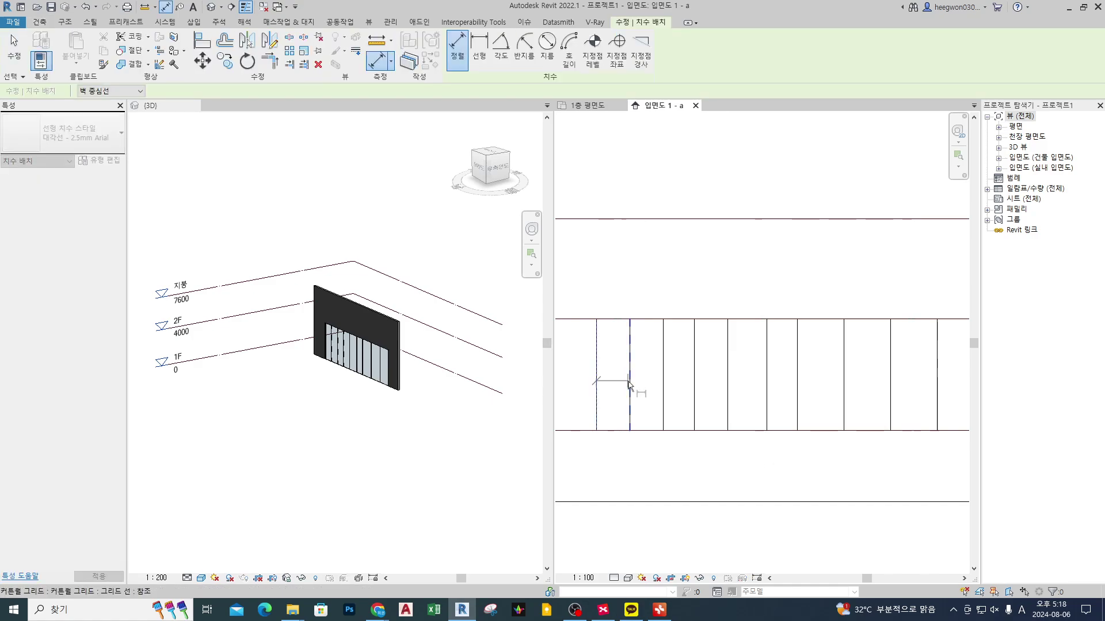
pyautogui.click(629, 382)
pyautogui.click(663, 383)
pyautogui.click(694, 387)
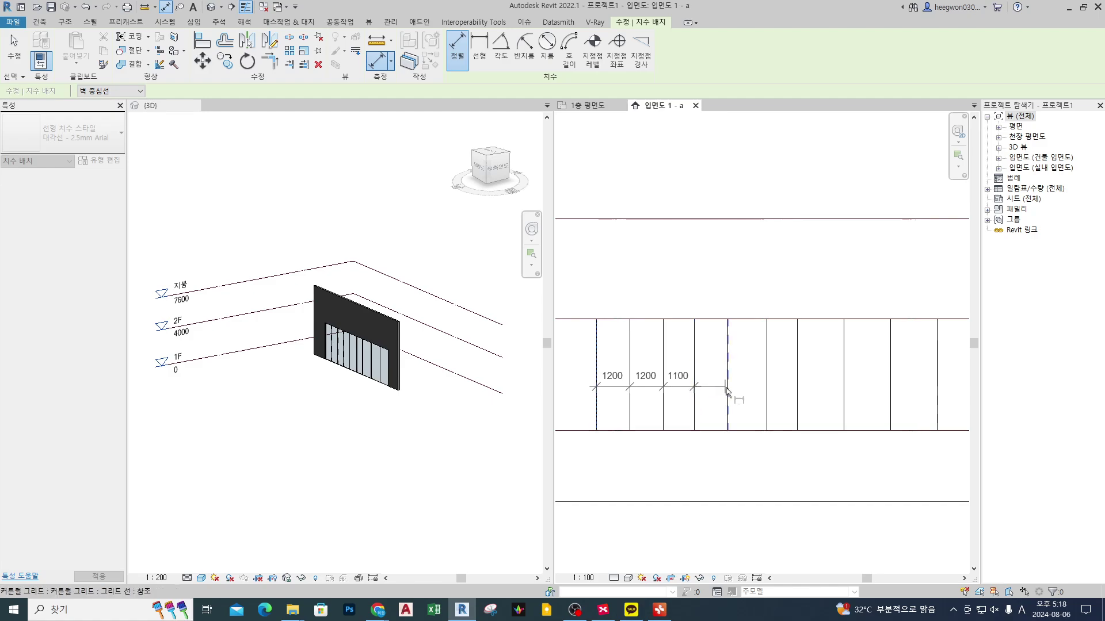
pyautogui.click(727, 389)
pyautogui.click(766, 386)
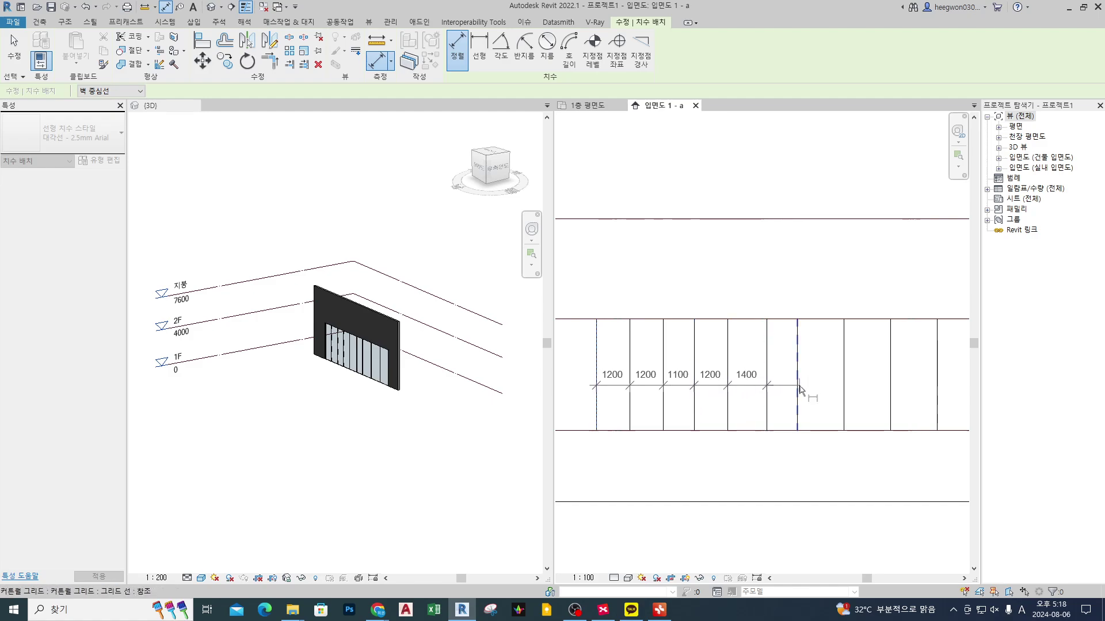
pyautogui.click(826, 385)
pyautogui.press('Escape')
pyautogui.press('Escape')
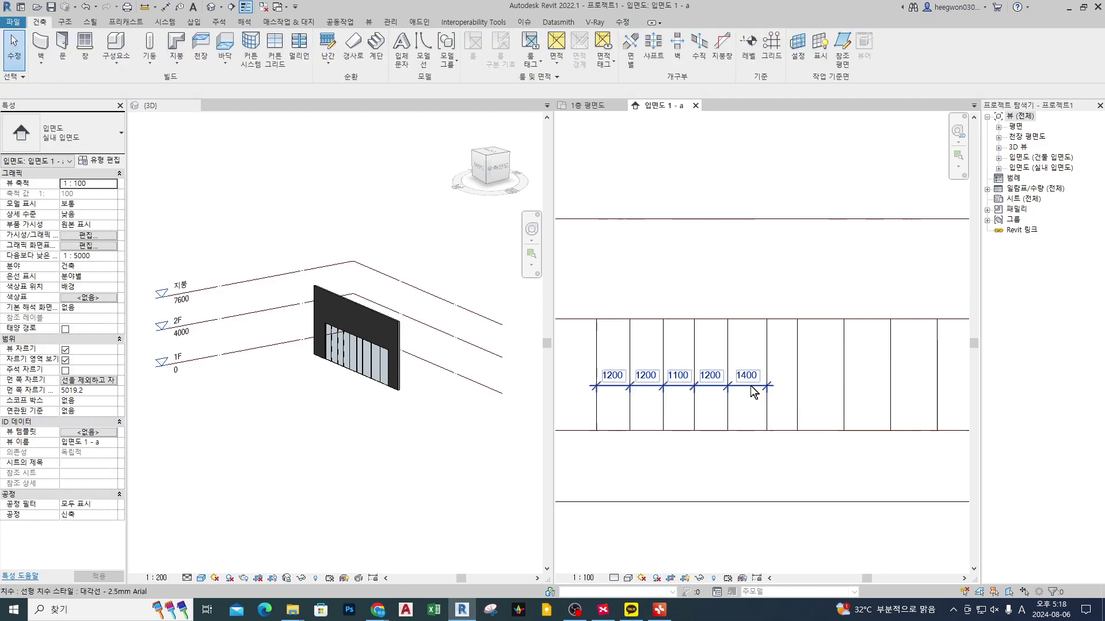
# - Move the dimension string above the curtain wall and extend it through the remaining vertical grid lines to the curtain wall's end edge
pyautogui.click(745, 396)
pyautogui.moveTo(745, 395); pyautogui.dragTo(742, 287)
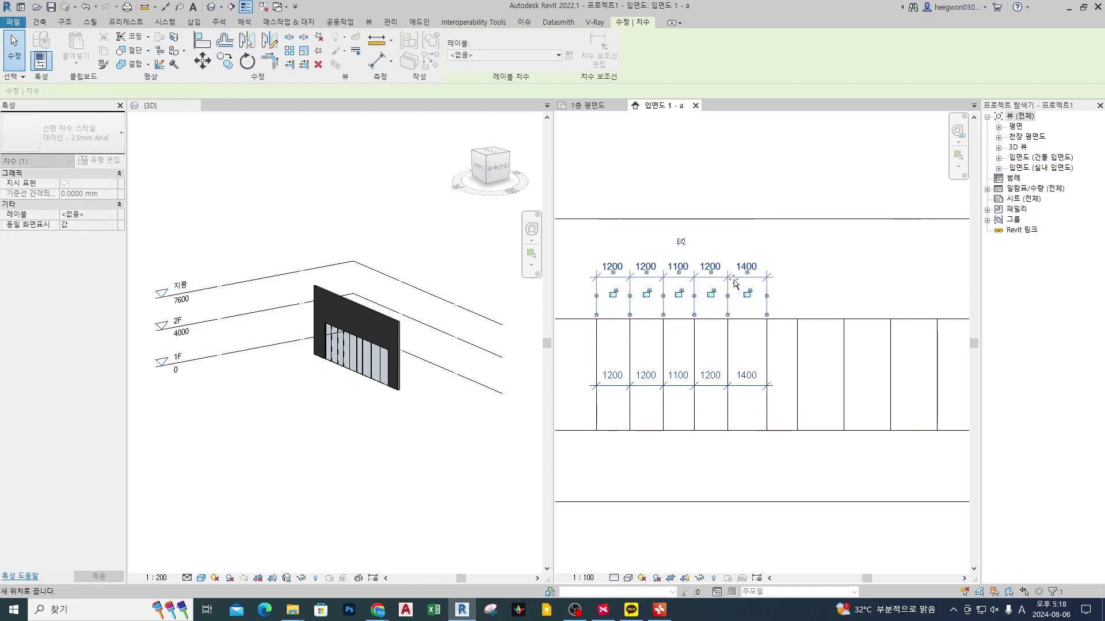
pyautogui.click(579, 53)
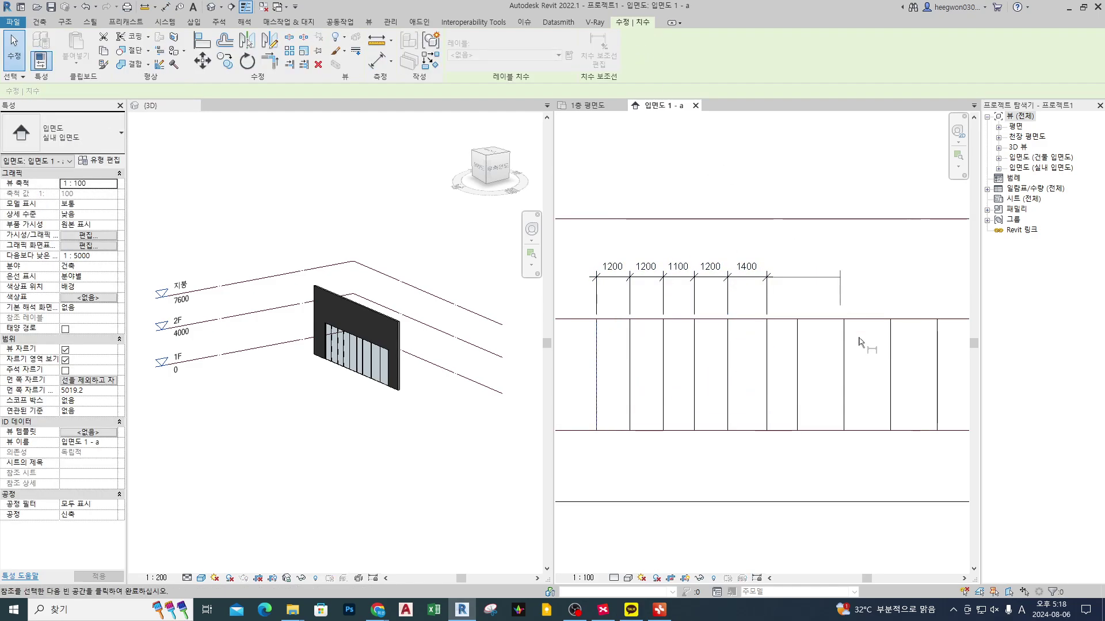
pyautogui.click(797, 368)
pyautogui.click(845, 369)
pyautogui.click(890, 372)
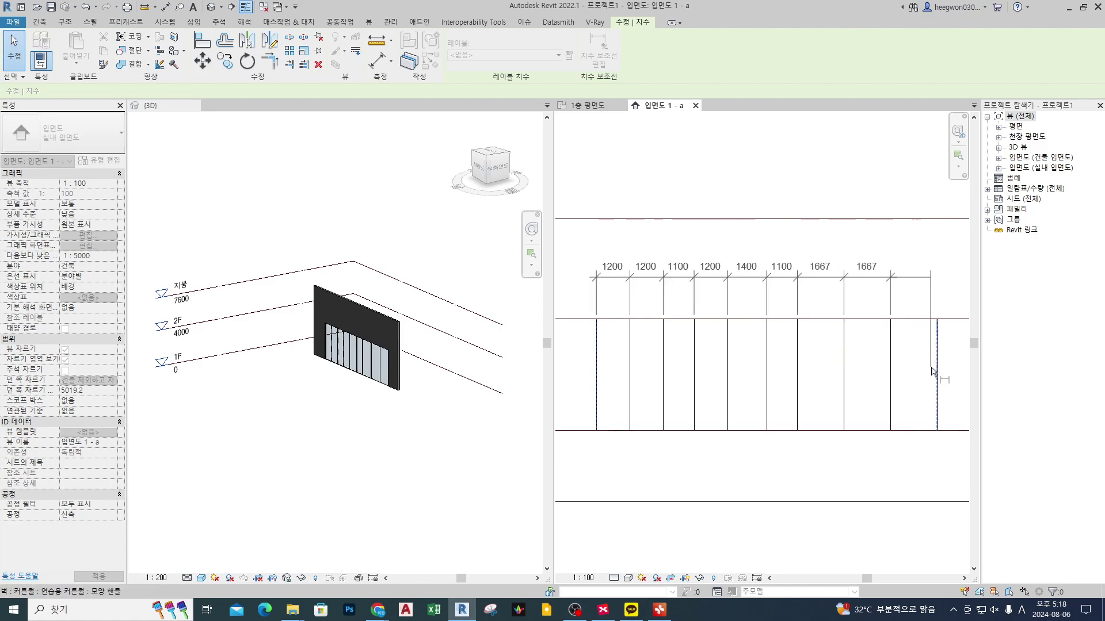
pyautogui.click(936, 373)
pyautogui.moveTo(936, 373); pyautogui.dragTo(814, 375, button='middle')
pyautogui.click(868, 373)
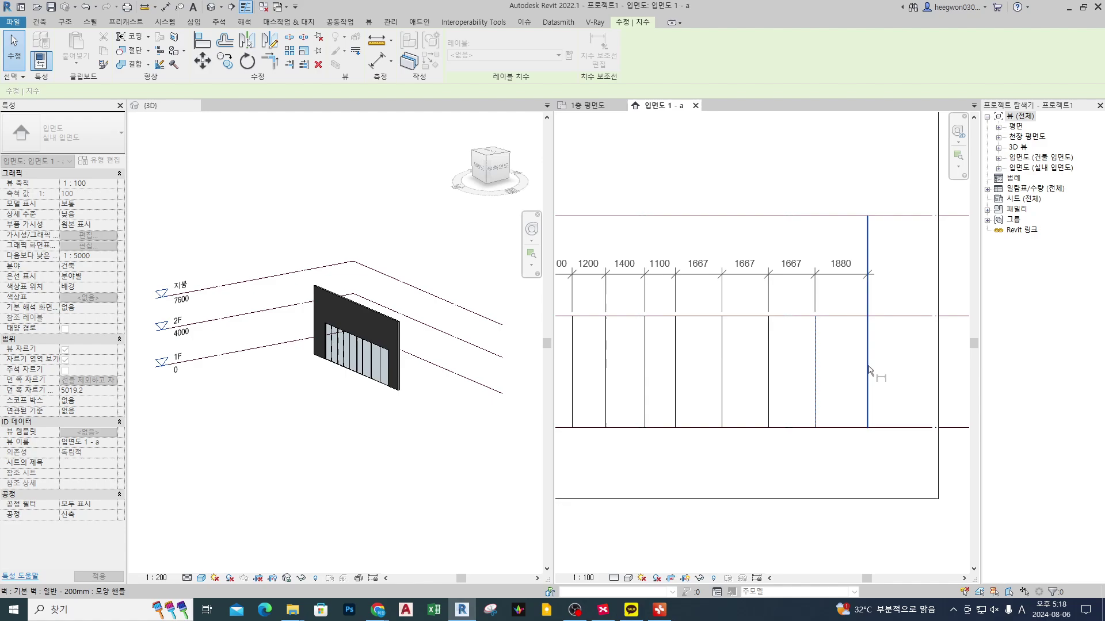
pyautogui.scroll(-2, 869, 371)
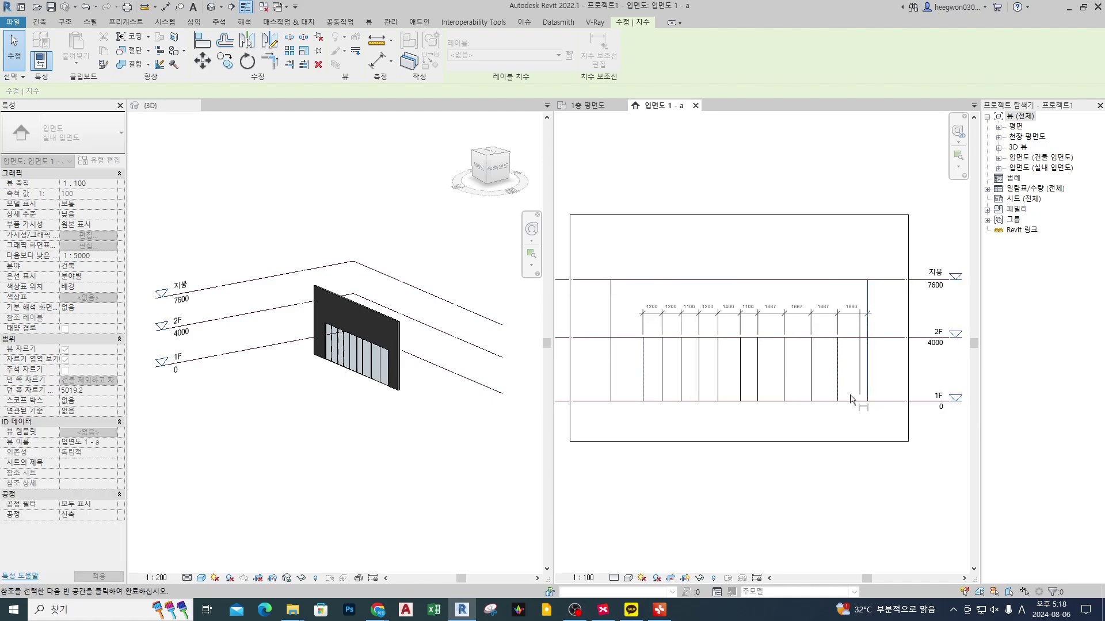
pyautogui.click(867, 368)
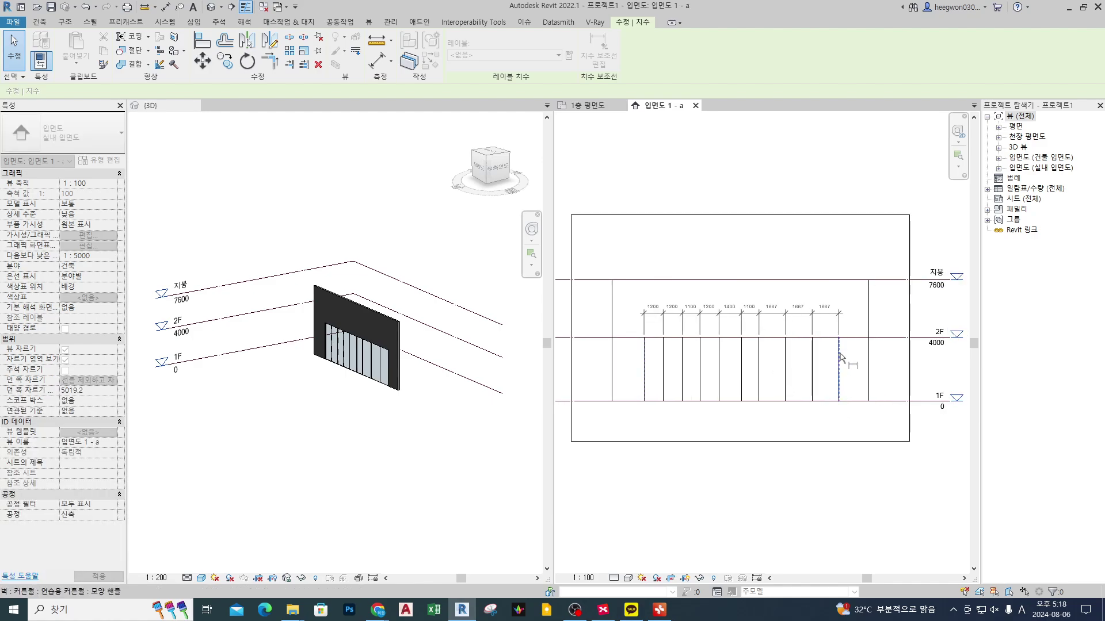
# - Finish the dimension string and apply the EQ constraint to it, spacing the curtain grid lines evenly across nine bays
pyautogui.scroll(1, 833, 353)
pyautogui.click(849, 487)
pyautogui.press('Escape')
pyautogui.press('Escape')
pyautogui.moveTo(689, 339); pyautogui.dragTo(722, 325, button='middle')
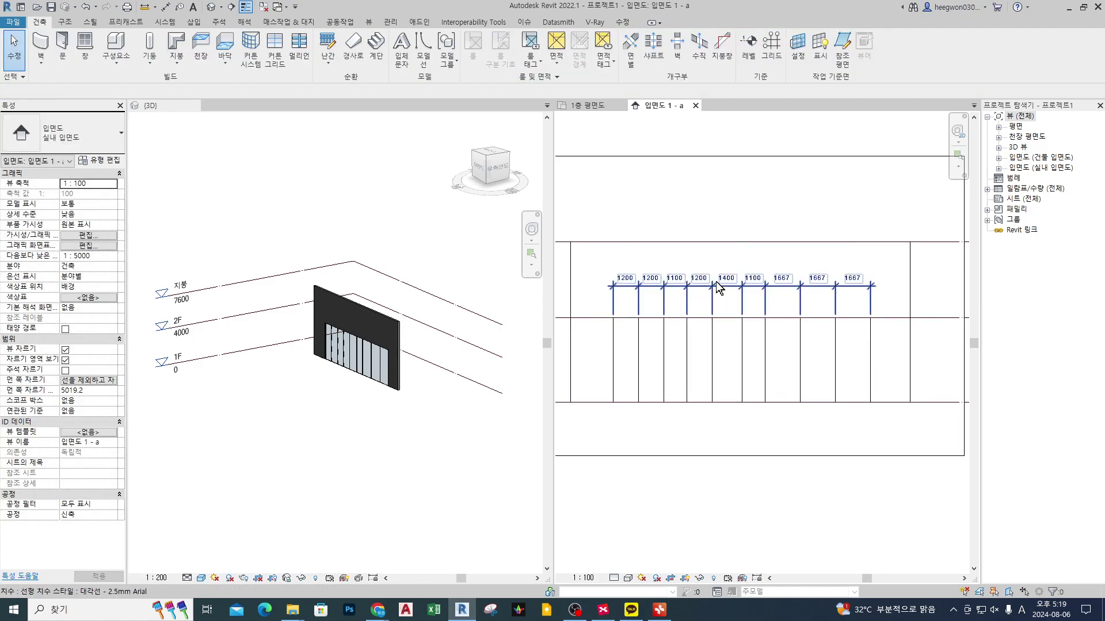
pyautogui.click(715, 288)
pyautogui.click(741, 261)
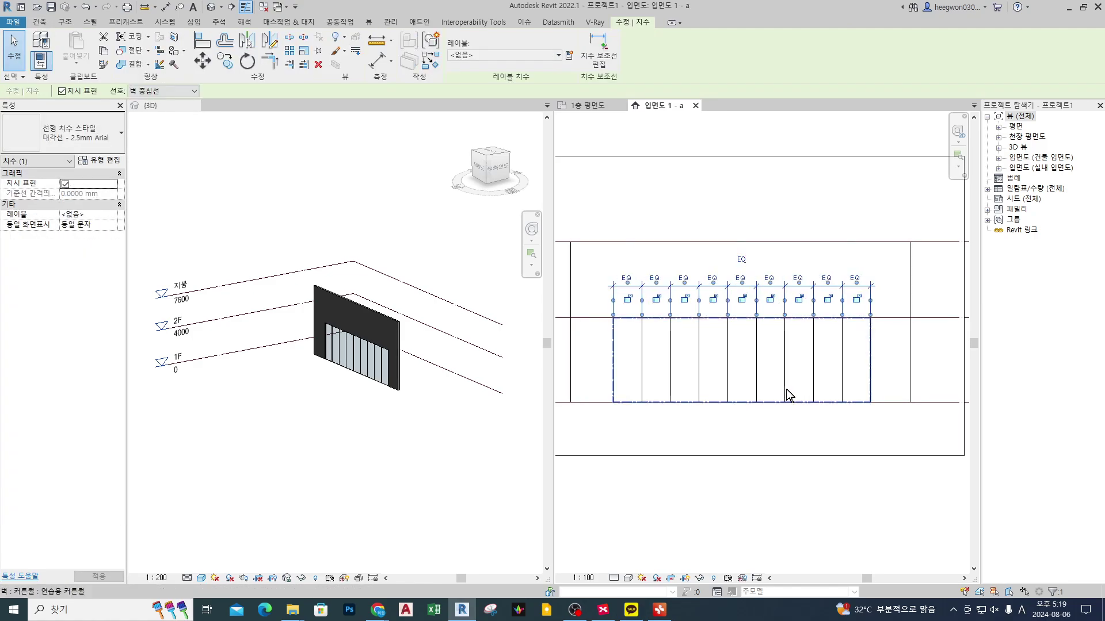
pyautogui.click(749, 484)
# - Place an aligned dimension across the curtain wall's first bay, above the EQ dimension string
pyautogui.press('d')
pyautogui.press('i')
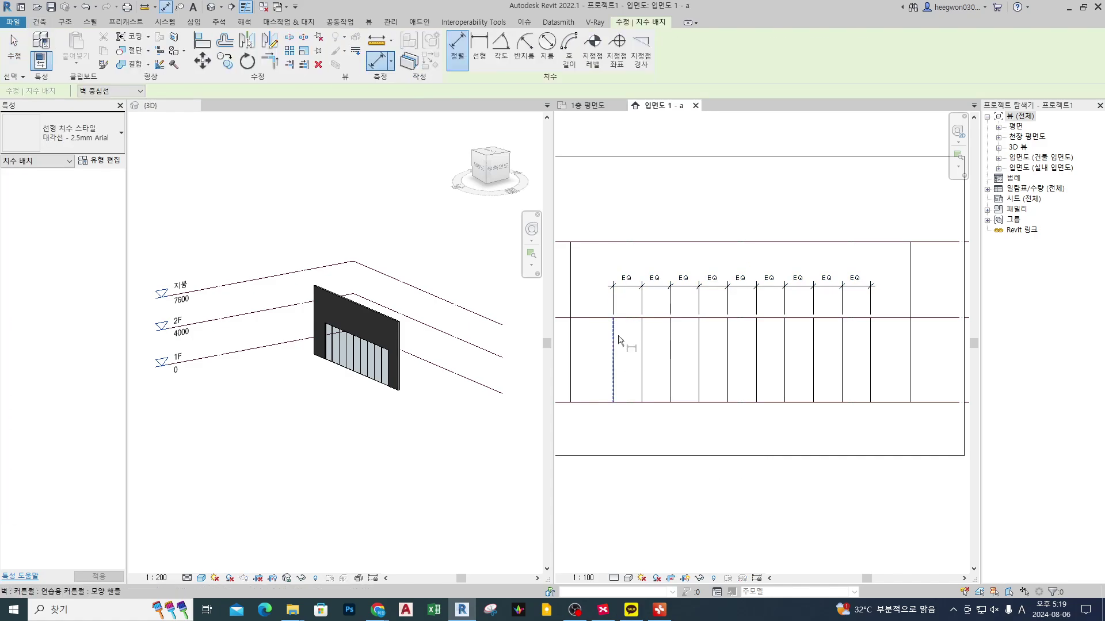
pyautogui.click(612, 343)
pyautogui.click(641, 345)
pyautogui.scroll(3, 639, 248)
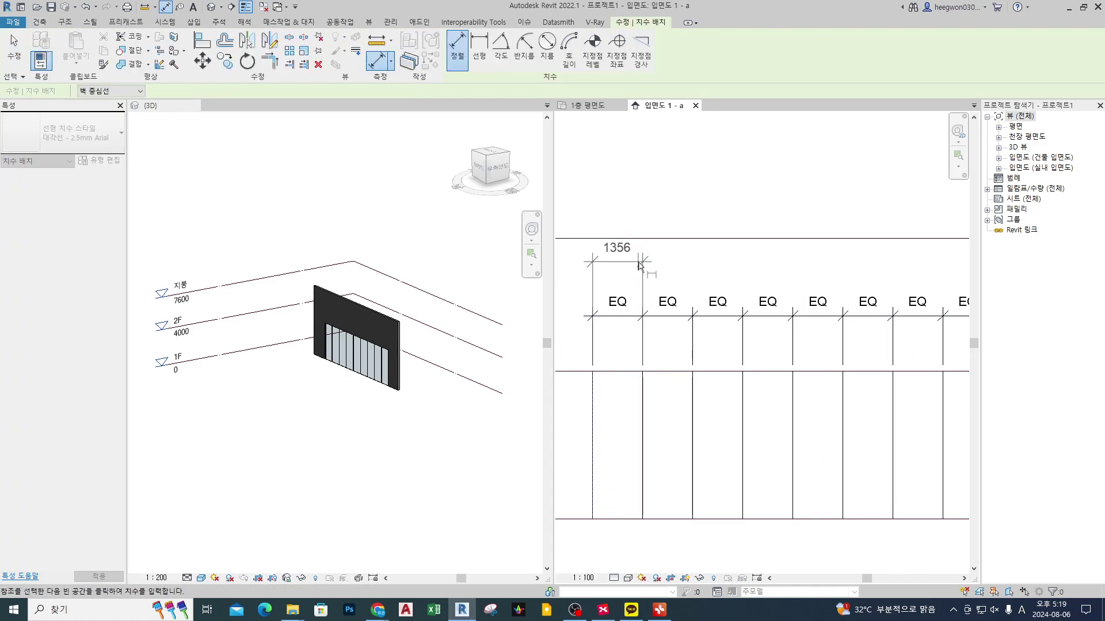
pyautogui.press('Escape')
pyautogui.press('Escape')
pyautogui.scroll(-2, 675, 257)
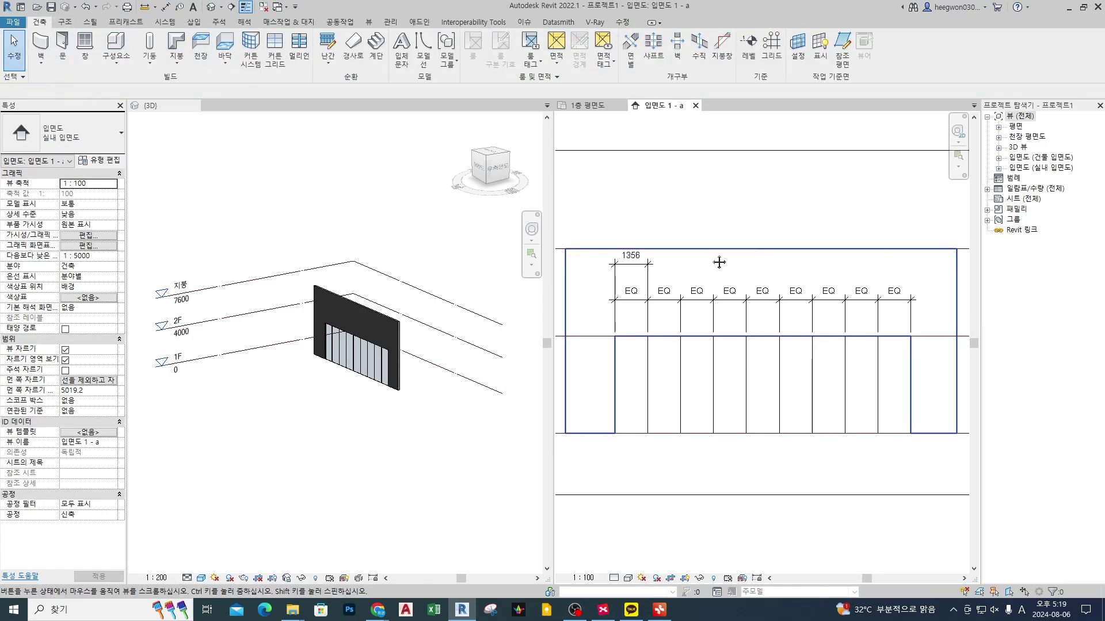
pyautogui.scroll(-1, 713, 257)
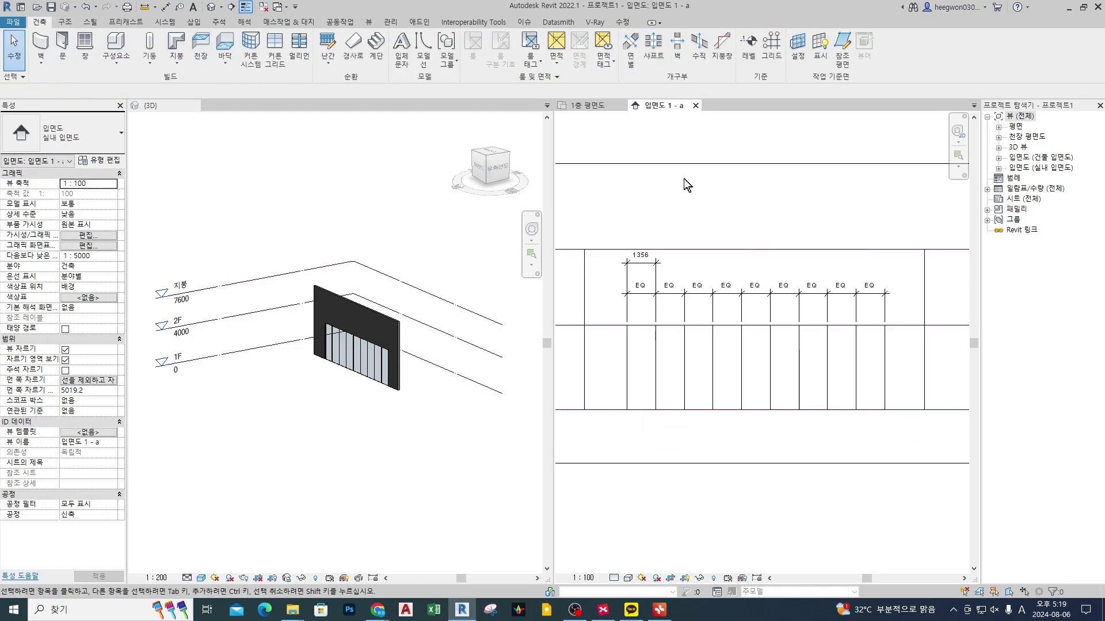
# - Add two vertical curtain grid lines at the midpoints of the third and fourth bays
pyautogui.click(275, 50)
pyautogui.click(700, 327)
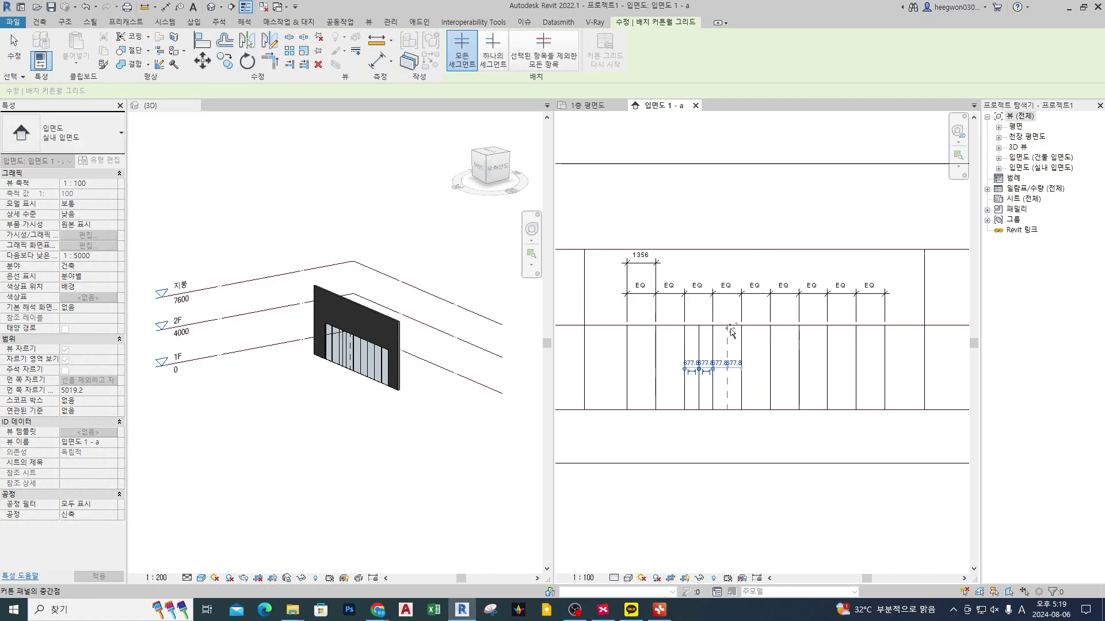
pyautogui.click(726, 345)
pyautogui.press('Escape')
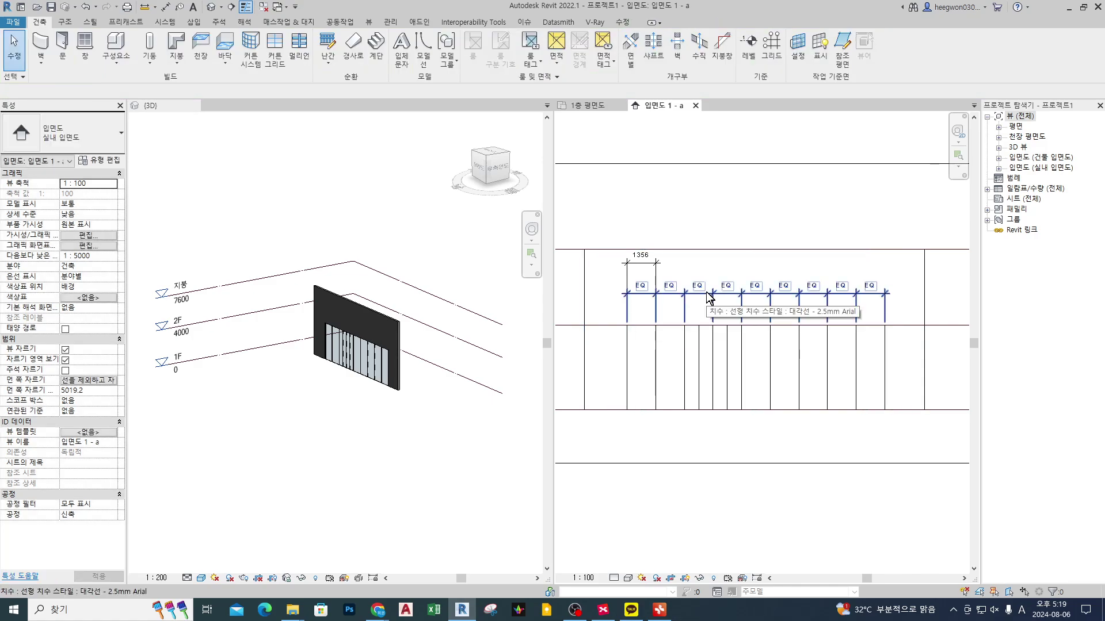
# - Add the two new grid lines to the EQ dimension string and equalize all eleven bays
pyautogui.doubleClick(709, 297)
pyautogui.click(698, 337)
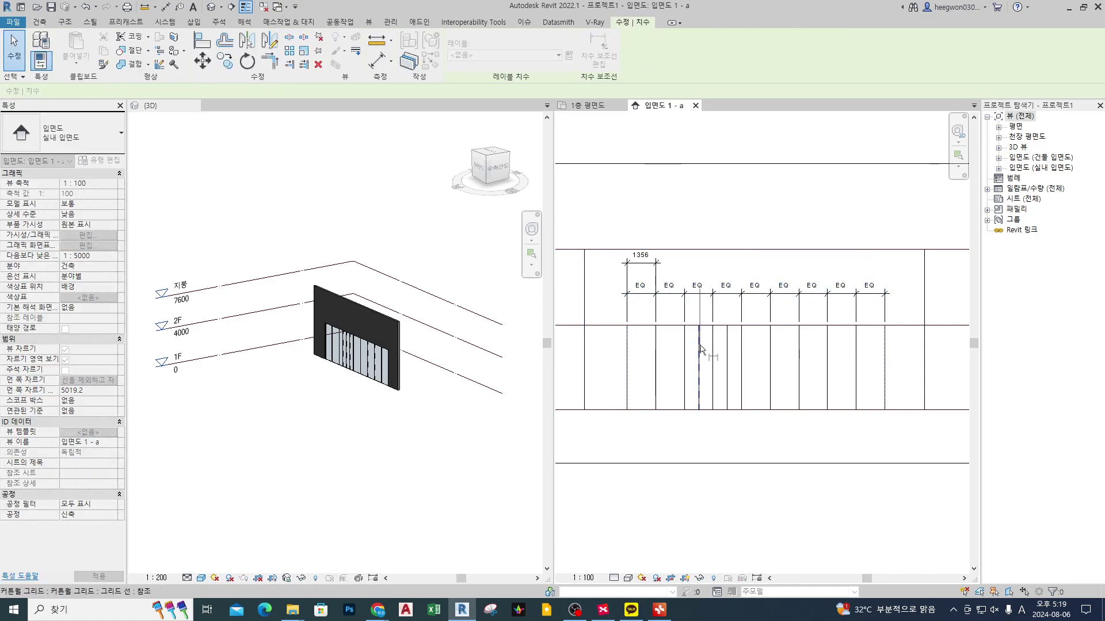
pyautogui.click(727, 340)
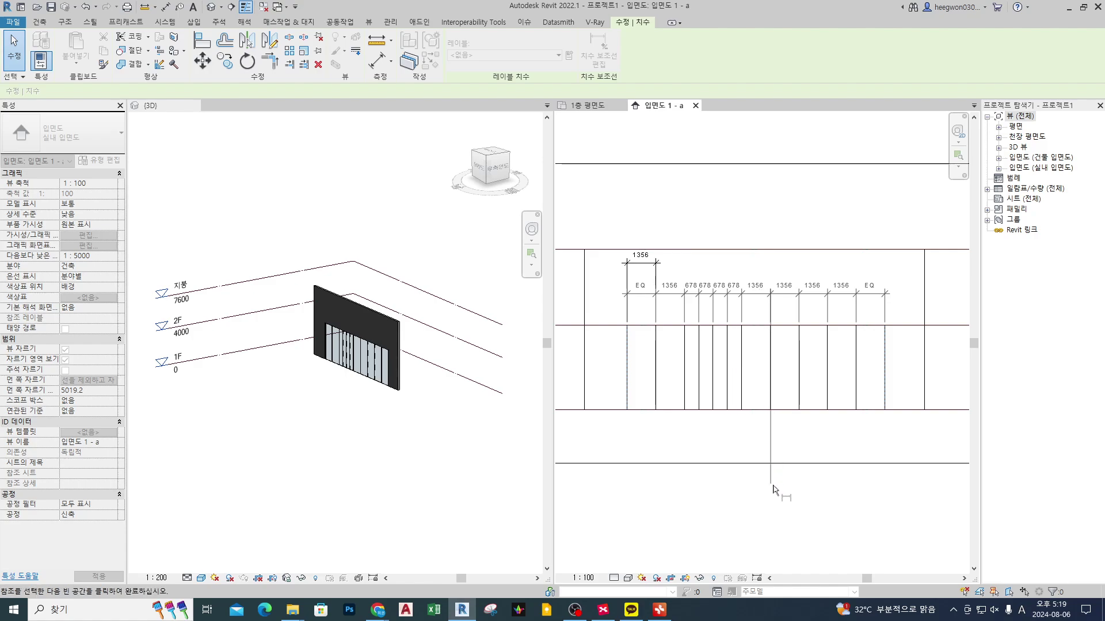
pyautogui.click(794, 454)
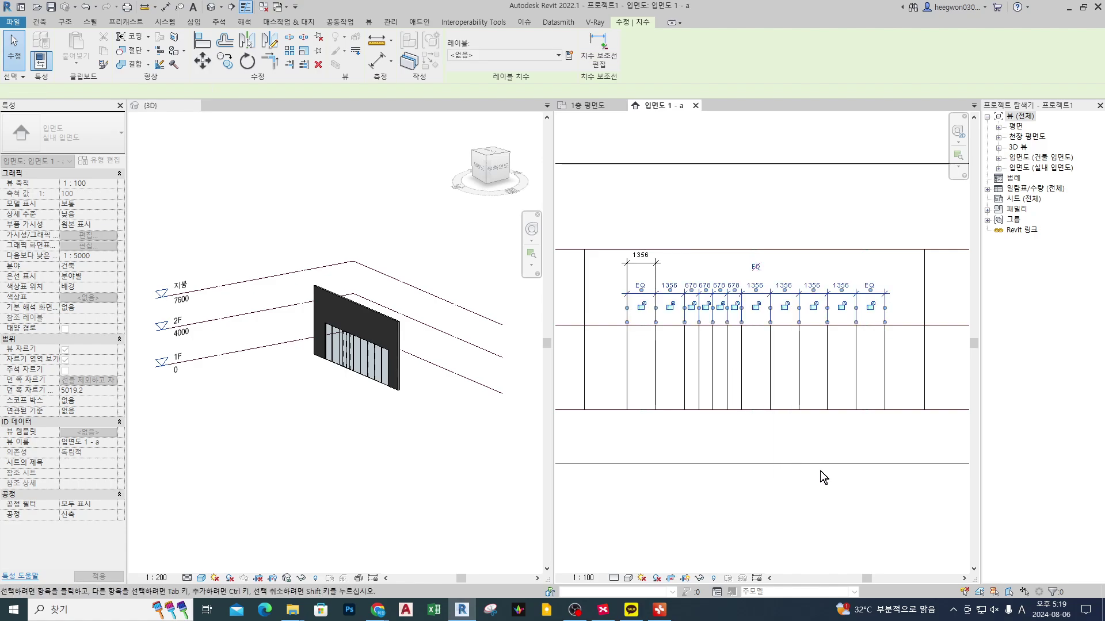
pyautogui.click(755, 266)
pyautogui.click(847, 583)
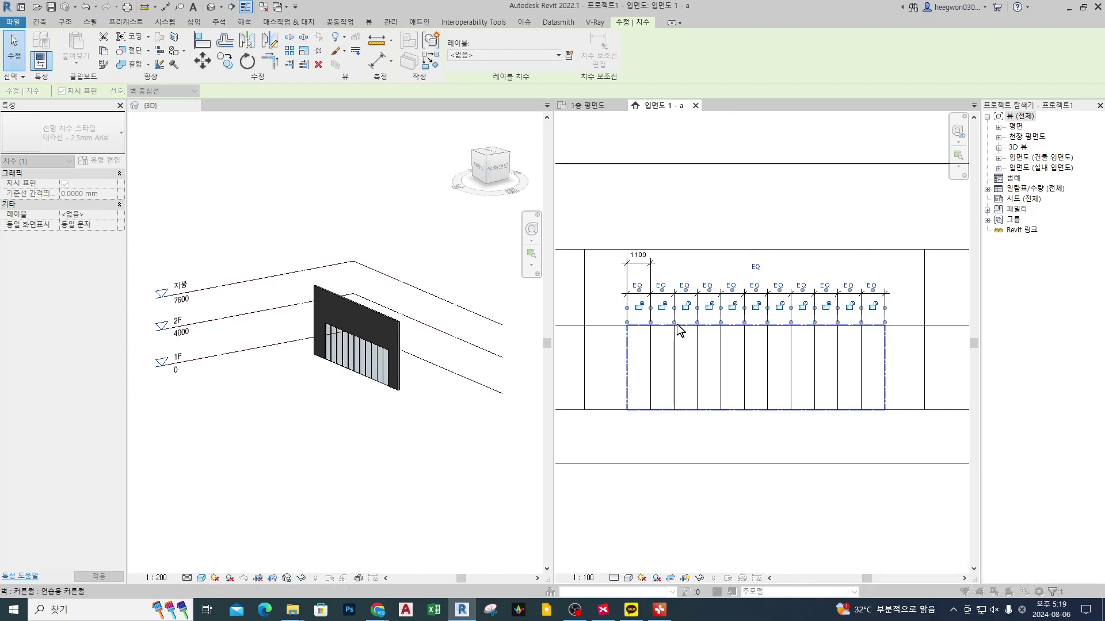
pyautogui.press('Escape')
# - Delete the first-bay dimension and the EQ dimension string, releasing the grid lines' equality constraint (구속 해제)
pyautogui.scroll(2, 661, 267)
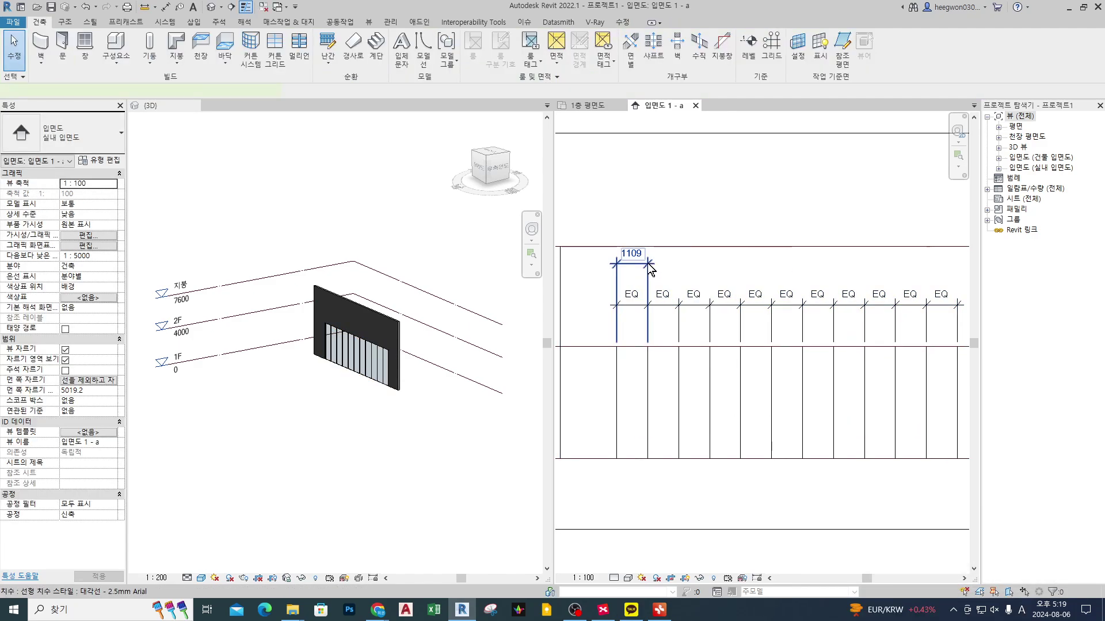
pyautogui.click(650, 266)
pyautogui.press('Delete')
pyautogui.click(748, 303)
pyautogui.press('Delete')
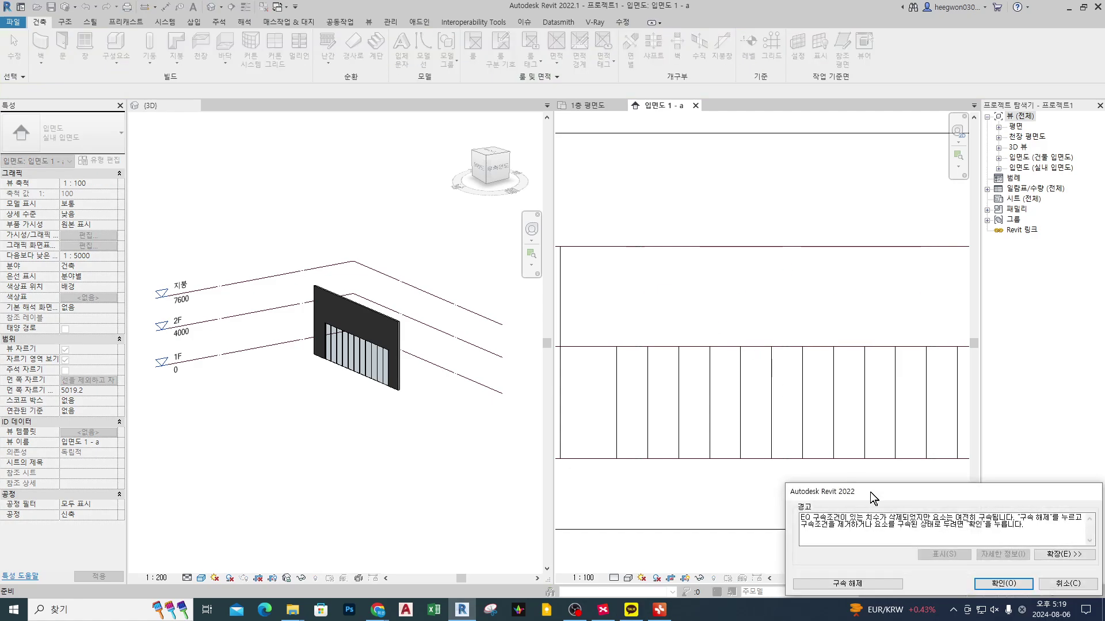
pyautogui.click(855, 584)
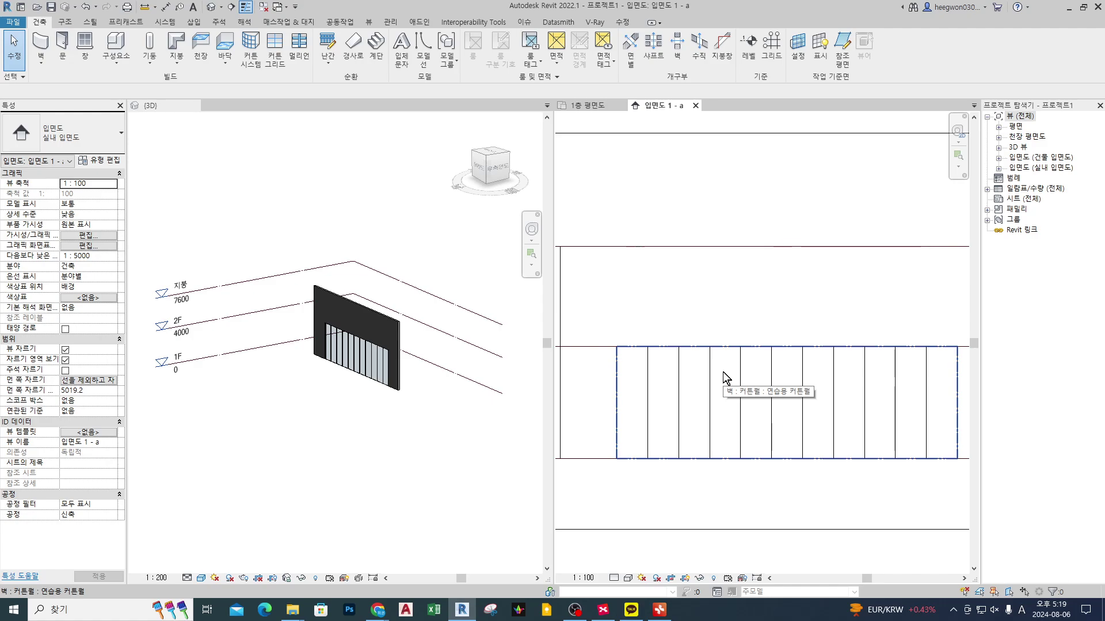
pyautogui.scroll(-2, 722, 372)
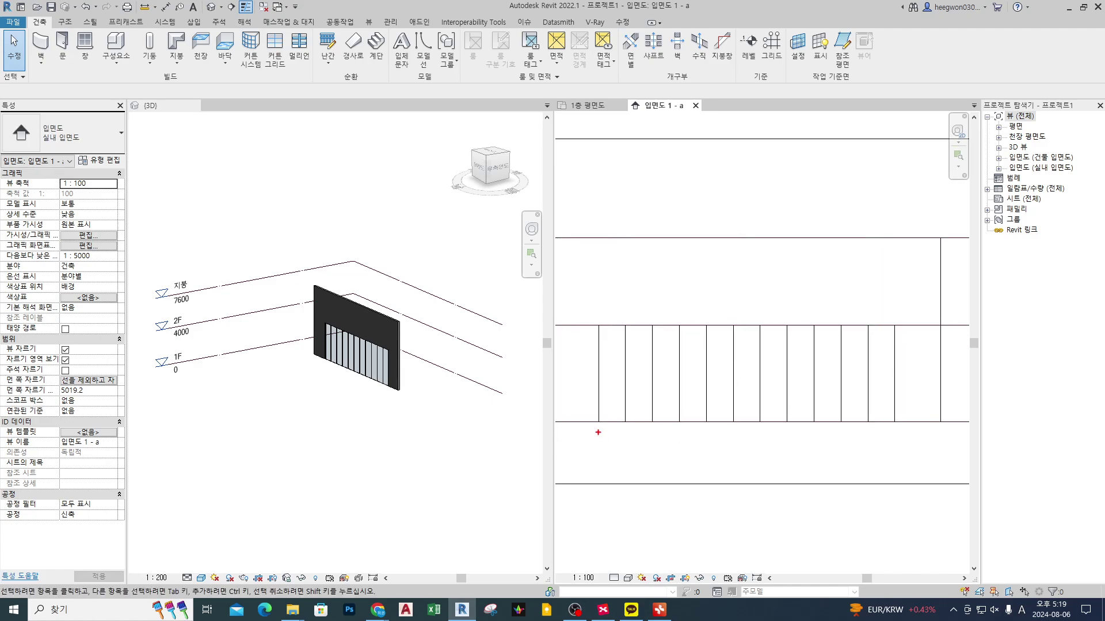
pyautogui.moveTo(814, 434); pyautogui.dragTo(884, 437)
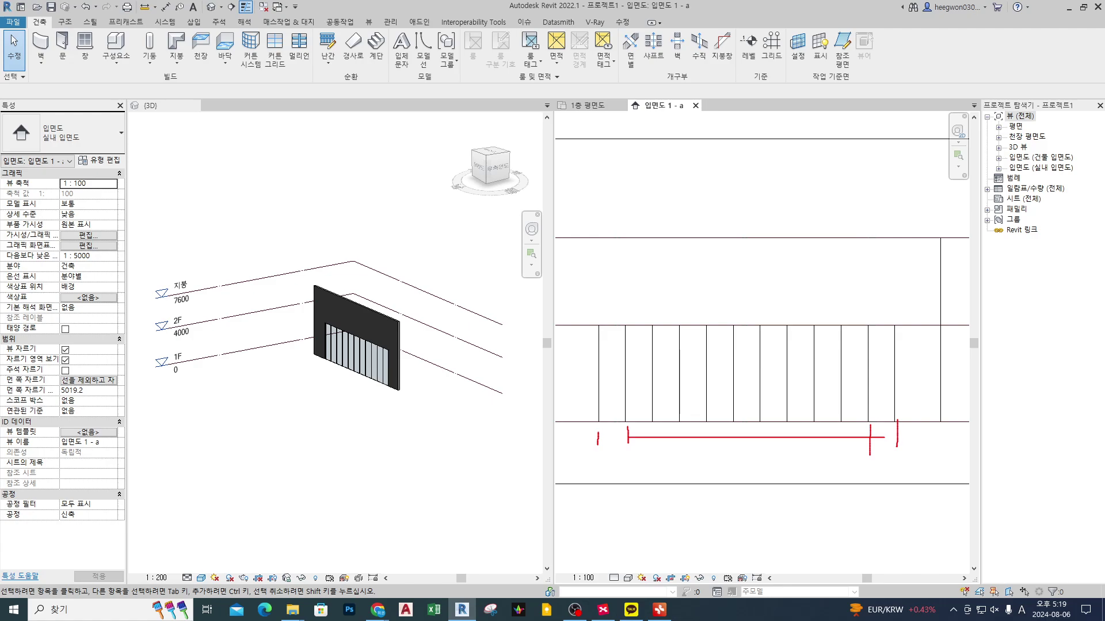
pyautogui.press('Escape')
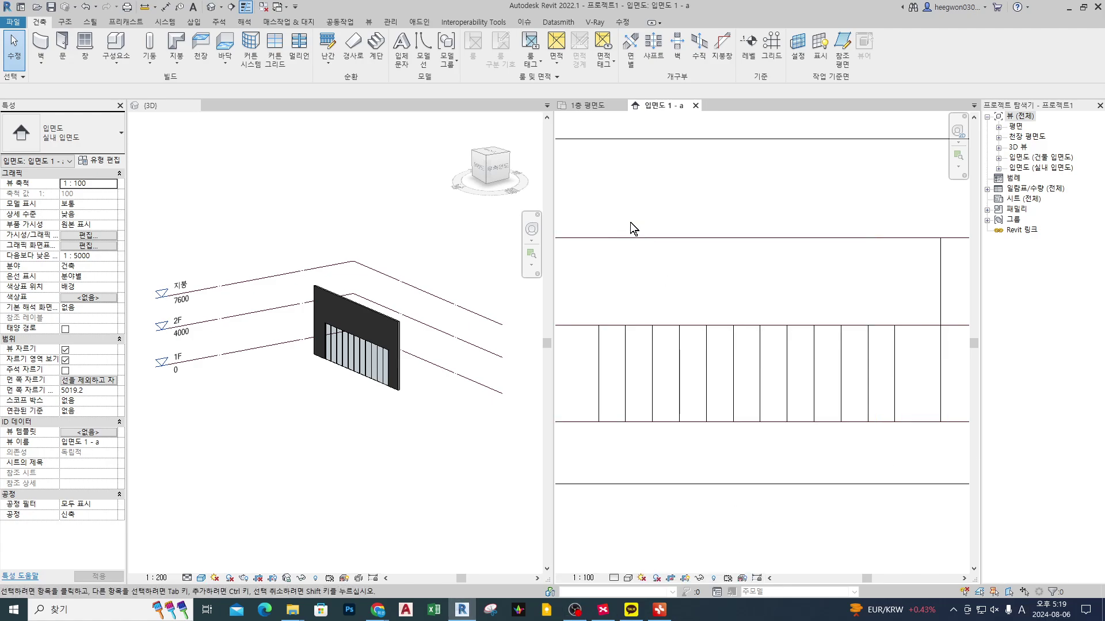
# - Add three horizontal curtain grid lines across the curtain wall, 1600 mm above its base and then at 600 mm intervals
pyautogui.click(273, 58)
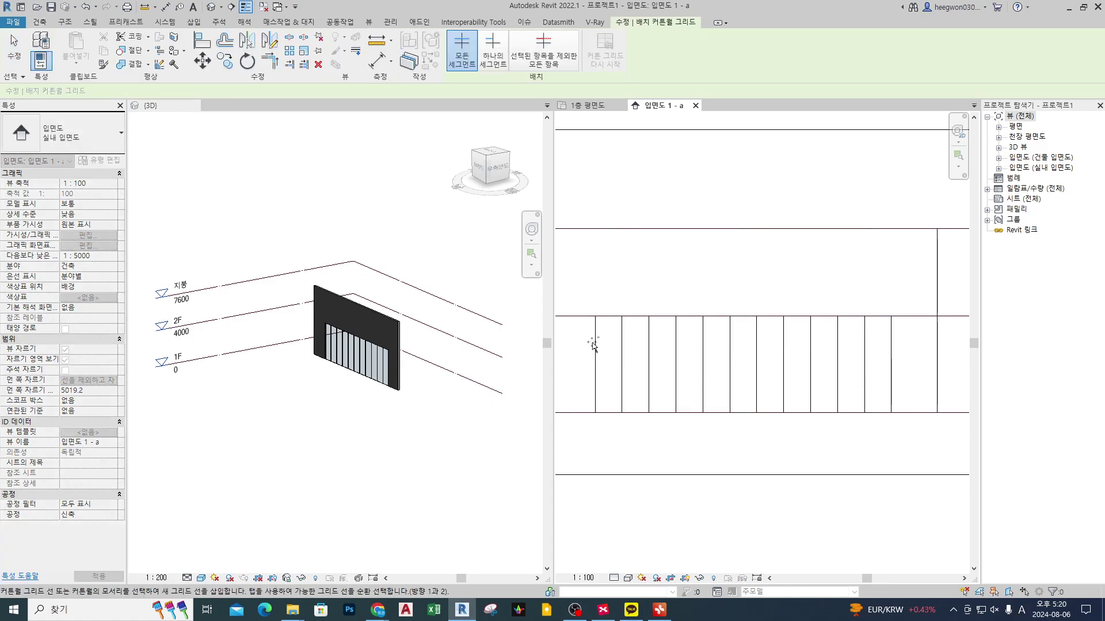
pyautogui.click(595, 374)
pyautogui.scroll(1, 596, 368)
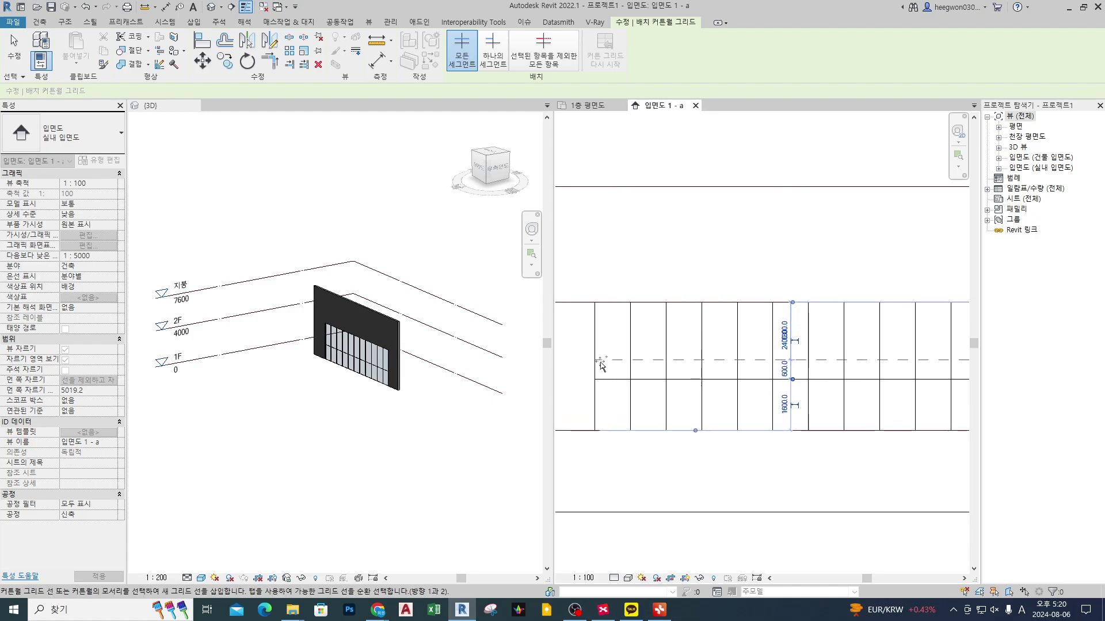
pyautogui.click(601, 362)
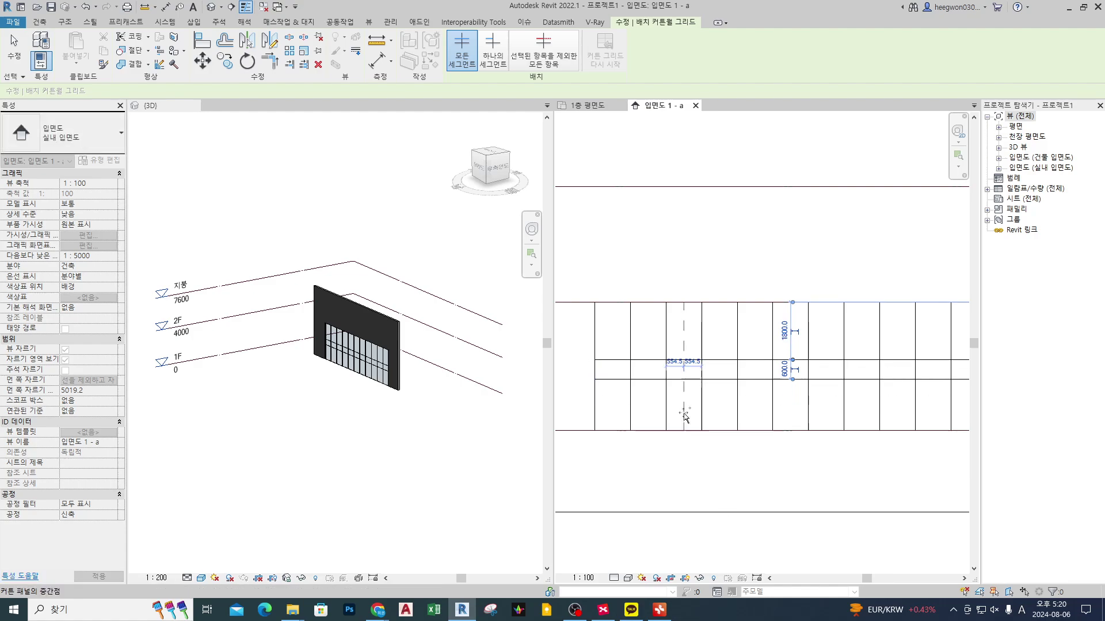
pyautogui.press('Escape')
pyautogui.press('Escape')
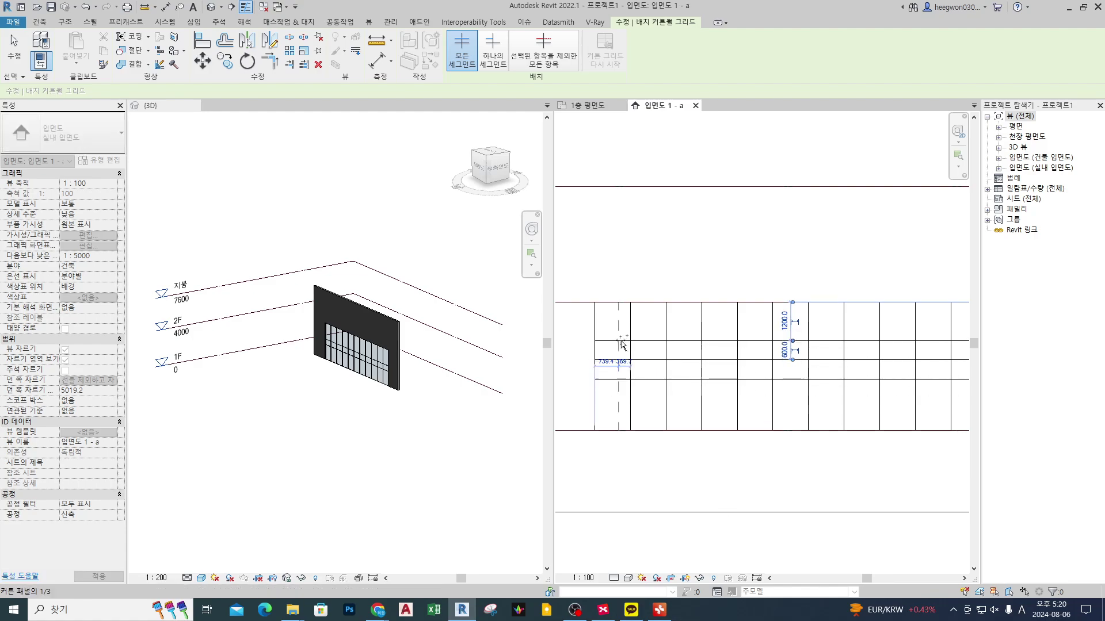
pyautogui.scroll(-2, 661, 386)
pyautogui.press('d')
pyautogui.press('i')
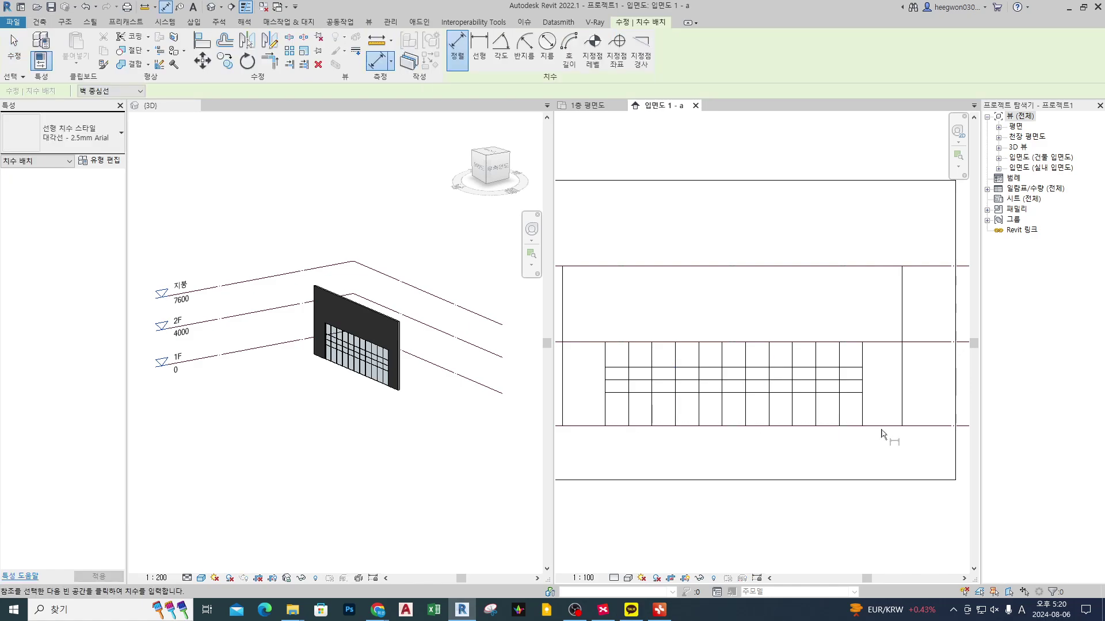
pyautogui.click(876, 426)
pyautogui.click(853, 380)
pyautogui.click(853, 384)
pyautogui.scroll(3, 857, 386)
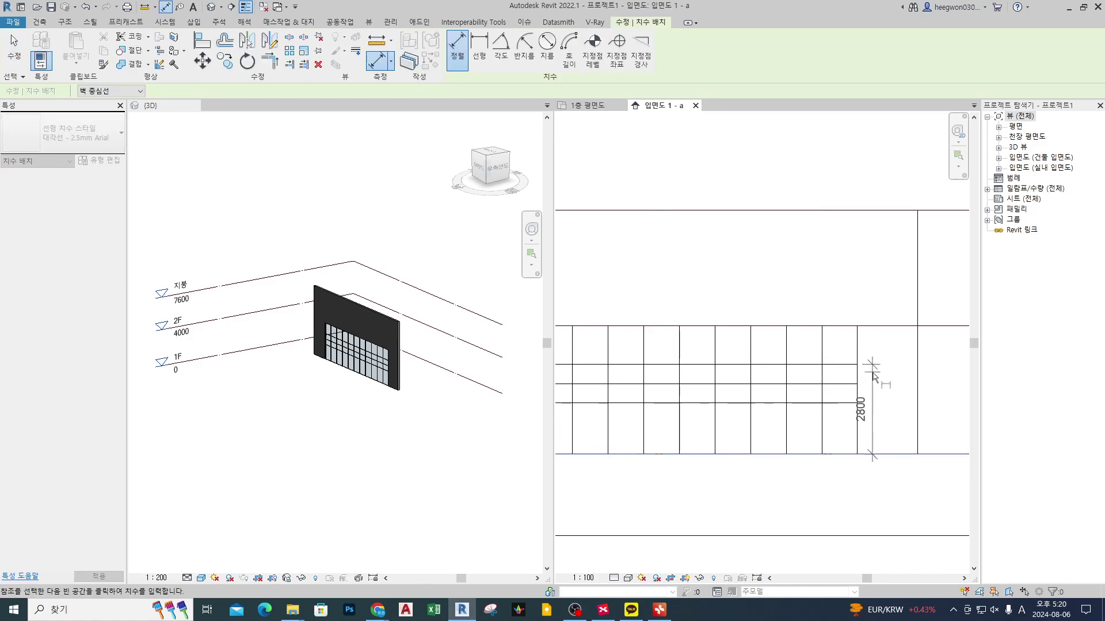
pyautogui.scroll(-2, 876, 394)
pyautogui.press('Escape')
pyautogui.press('Escape')
# - Dimension the height from the 1F level to the second horizontal grid line, beside the curtain wall's end edge
pyautogui.press('d')
pyautogui.press('i')
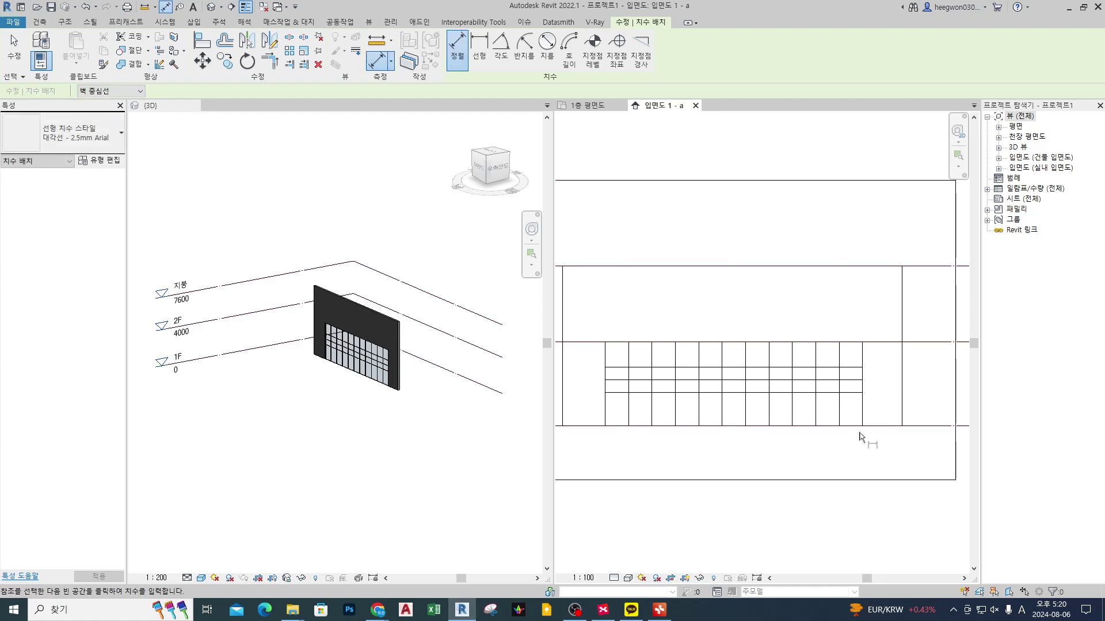
pyautogui.click(872, 426)
pyautogui.click(850, 382)
pyautogui.scroll(2, 871, 388)
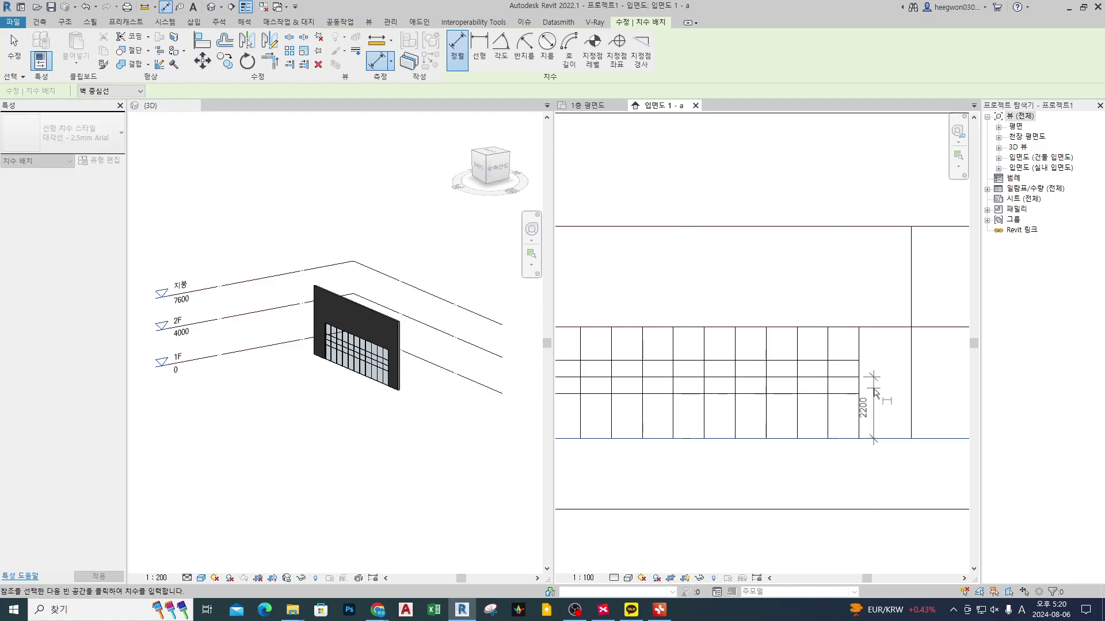
pyautogui.click(898, 406)
pyautogui.press('Escape')
pyautogui.press('Escape')
pyautogui.press('Escape')
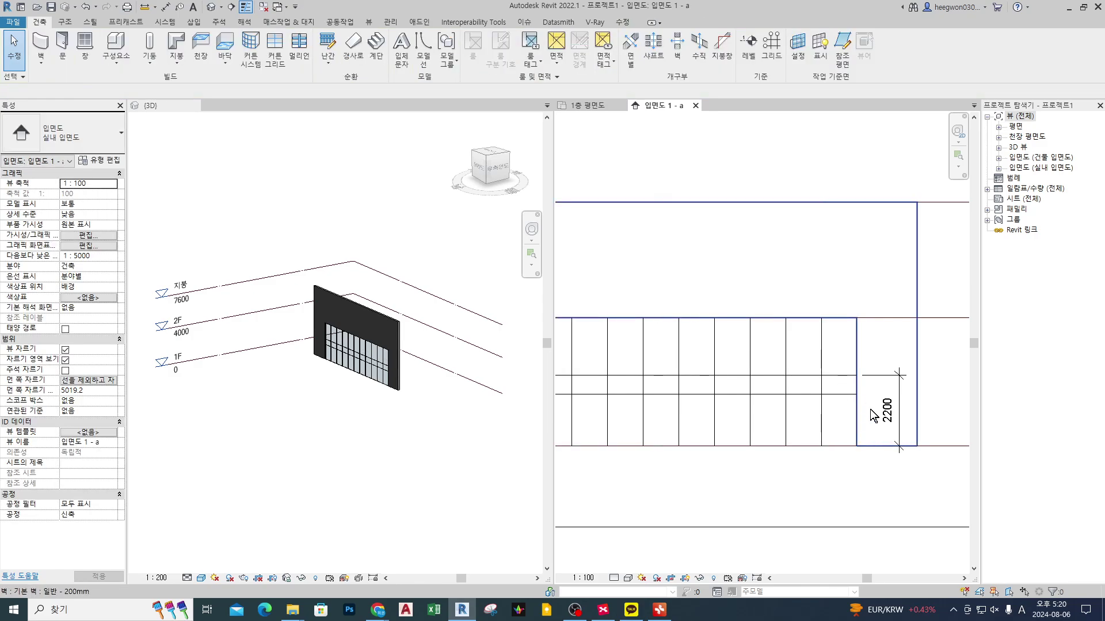
# - Dimension the height from the 1F level to the lower horizontal grid line, beside the curtain wall's end edge
pyautogui.press('d')
pyautogui.press('i')
pyautogui.click(852, 446)
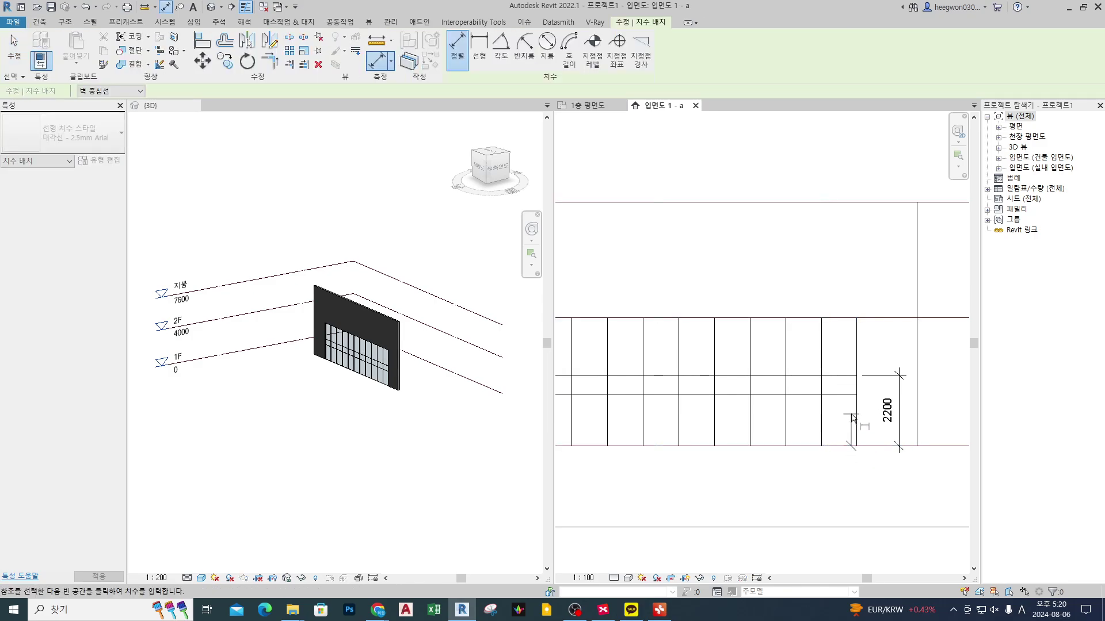
pyautogui.click(846, 395)
pyautogui.scroll(-3, 764, 446)
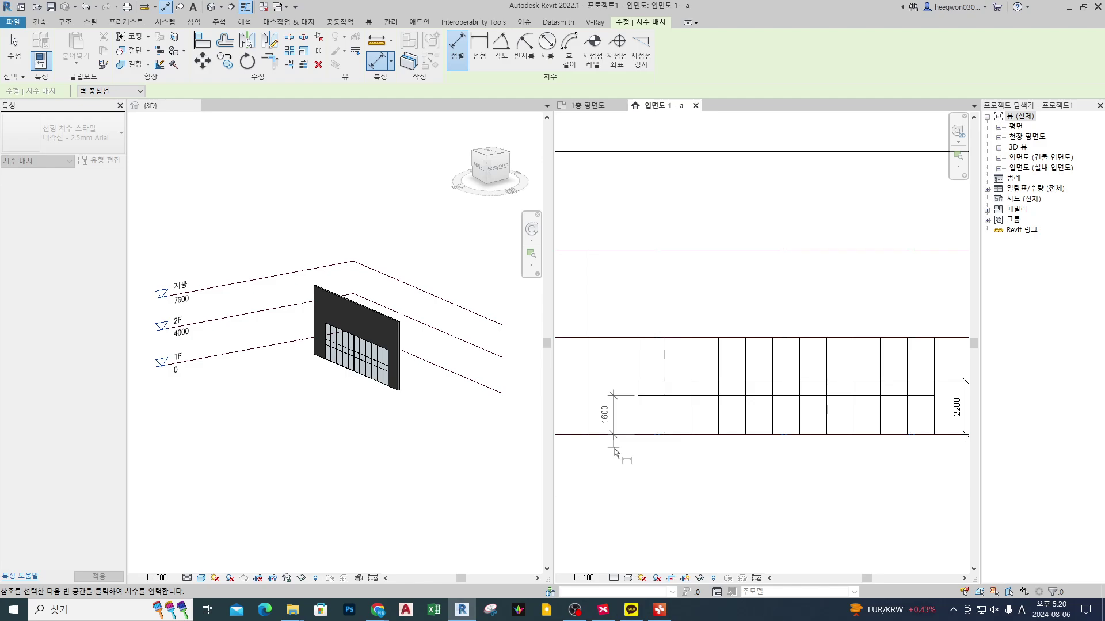
pyautogui.scroll(-1, 731, 451)
pyautogui.scroll(3, 782, 451)
pyautogui.click(793, 449)
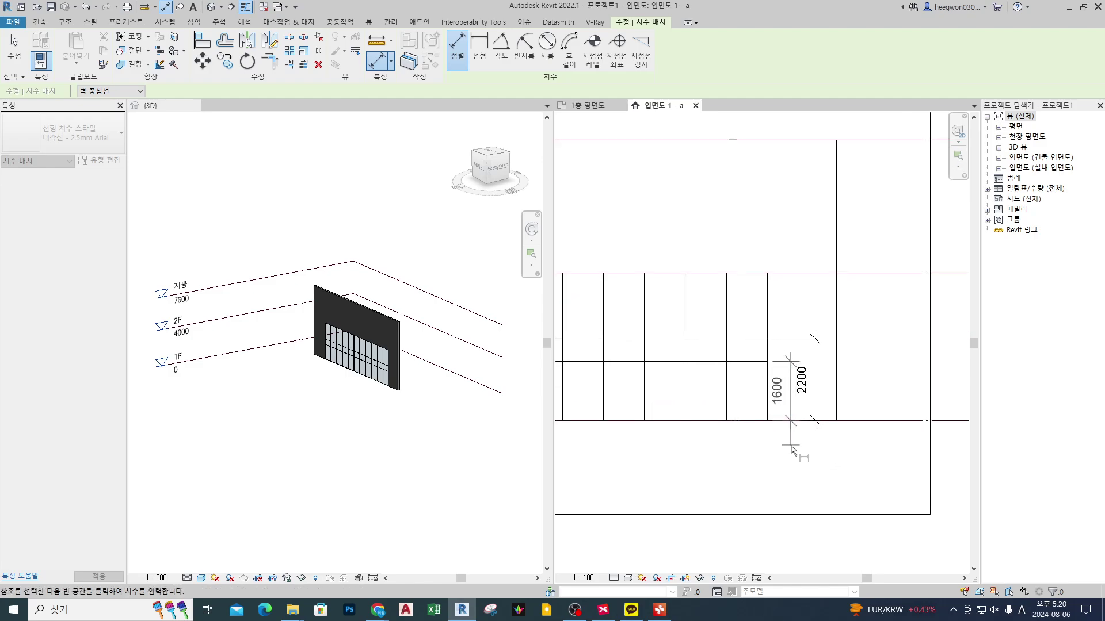
pyautogui.press('Escape')
pyautogui.press('Escape')
# - Set the height of the upper horizontal curtain grid line above 1F to 2100 mm through its dimension
pyautogui.click(746, 341)
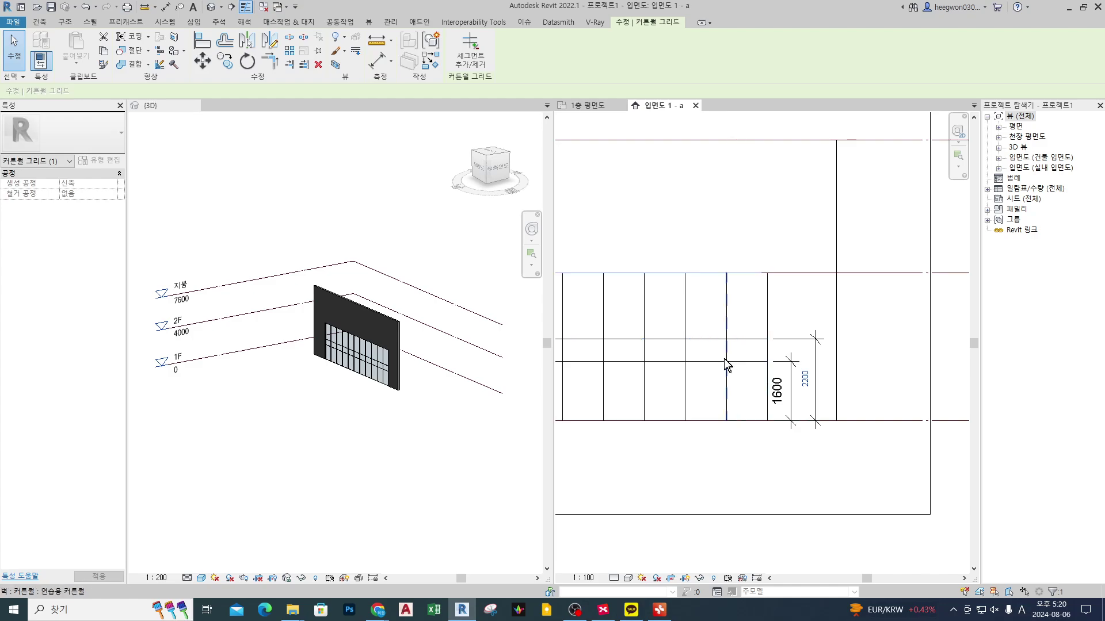
pyautogui.click(803, 380)
pyautogui.write('2100')
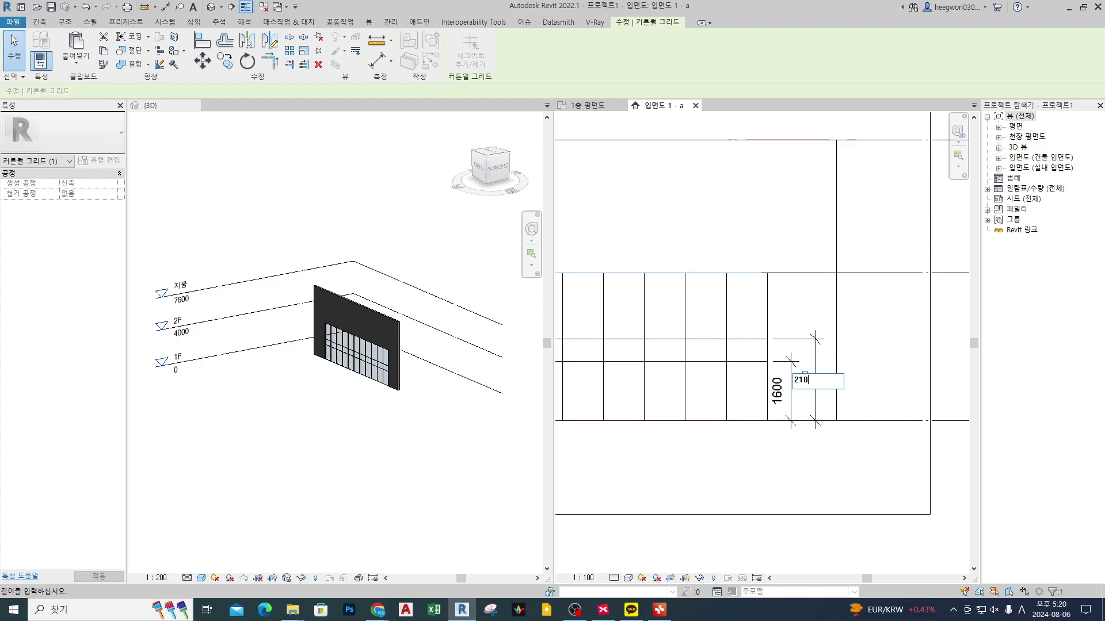
pyautogui.press('Return')
pyautogui.press('Escape')
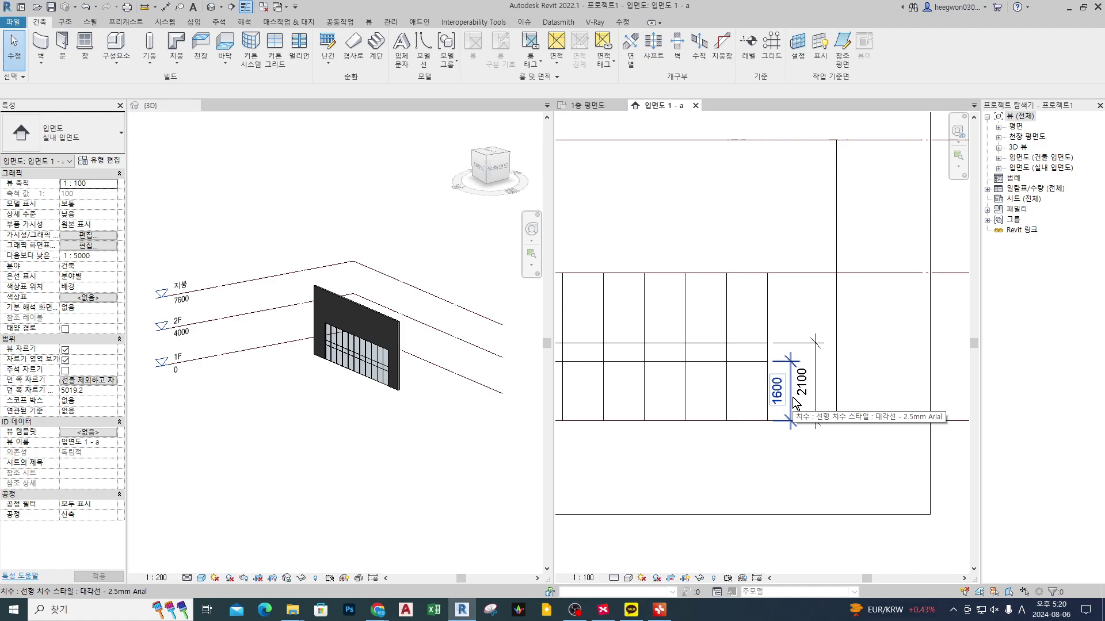
# - Delete both grid line height dimensions beside the curtain wall's end edge
pyautogui.click(796, 402)
pyautogui.press('Delete')
pyautogui.click(812, 397)
pyautogui.press('Delete')
pyautogui.moveTo(731, 444); pyautogui.dragTo(811, 436, button='middle')
pyautogui.scroll(-2, 780, 412)
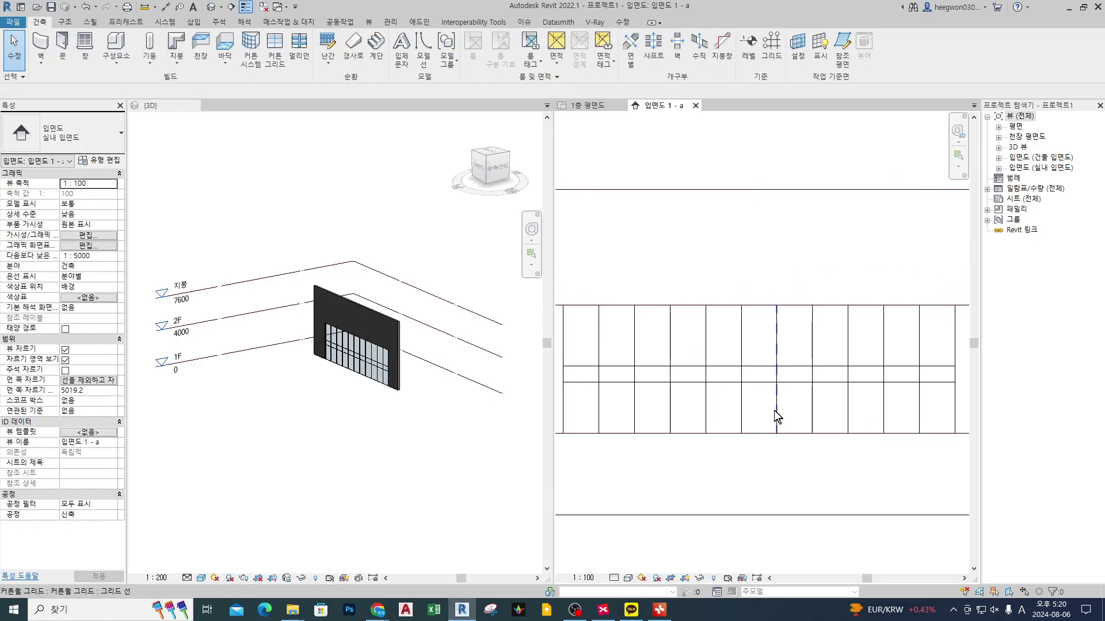
# - Widen the elevation view beside the 3D view and orbit the model to examine the curtain wall's grid divisions
pyautogui.scroll(2, 413, 367)
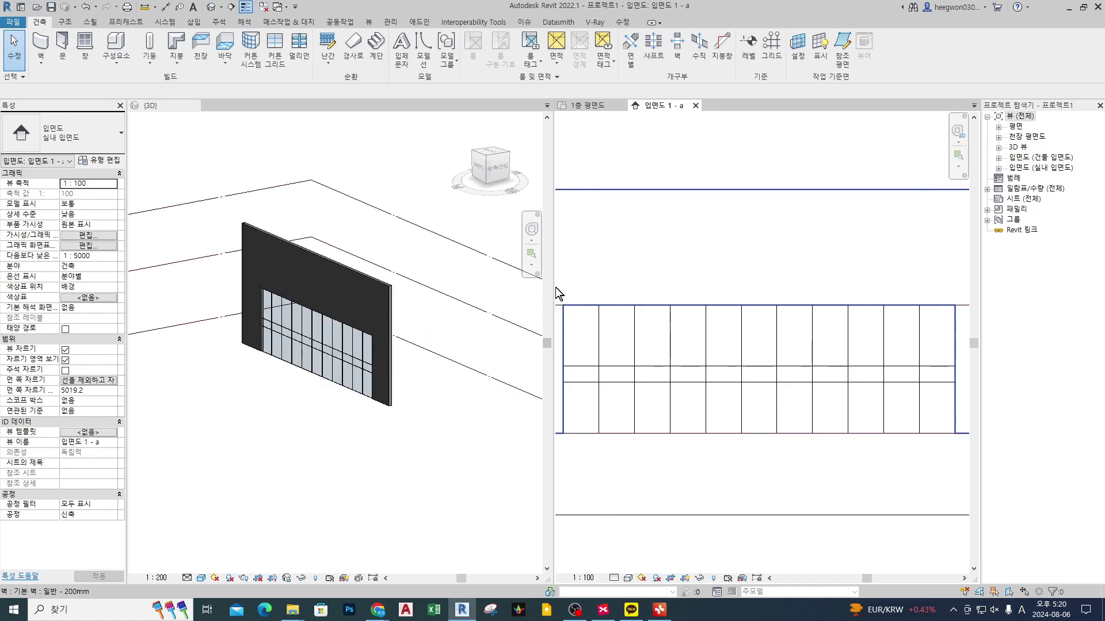
pyautogui.moveTo(555, 287); pyautogui.dragTo(362, 288)
pyautogui.scroll(2, 300, 290)
pyautogui.click(189, 292)
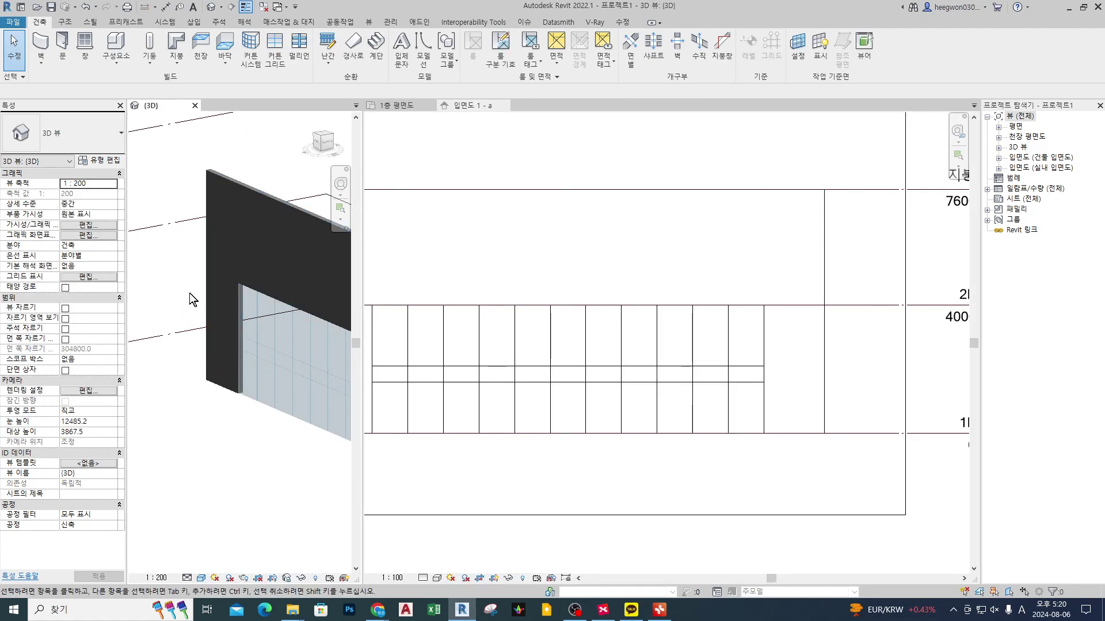
pyautogui.keyDown('shift'); pyautogui.moveTo(190, 294); pyautogui.dragTo(264, 351, button='middle'); pyautogui.keyUp('shift')
pyautogui.middleClick(541, 406)
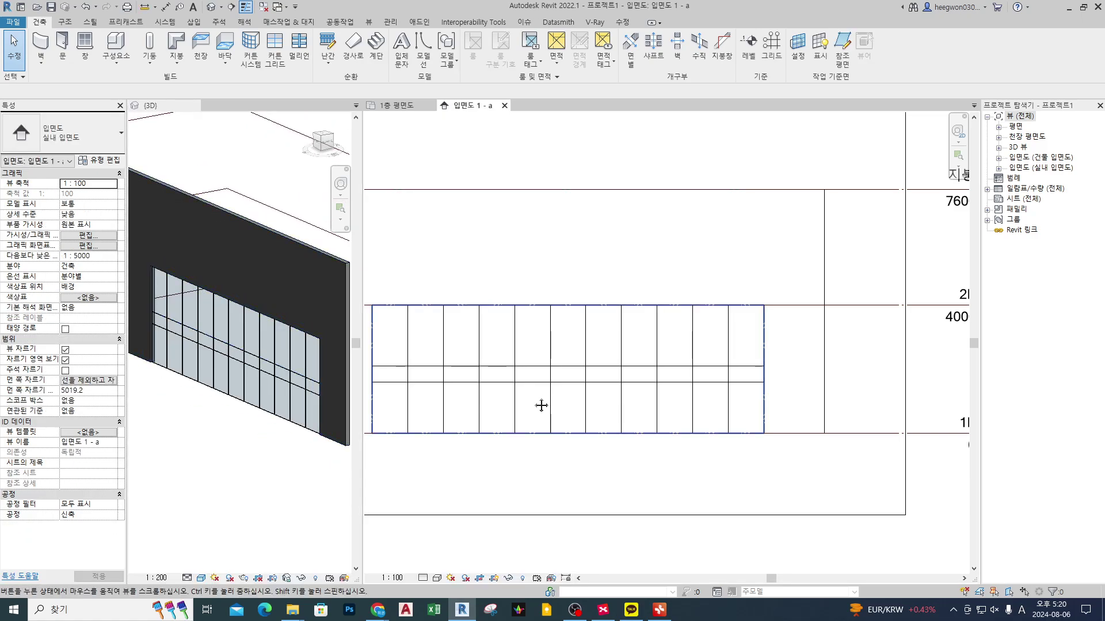
pyautogui.moveTo(541, 405); pyautogui.dragTo(568, 406, button='middle')
pyautogui.scroll(1, 729, 485)
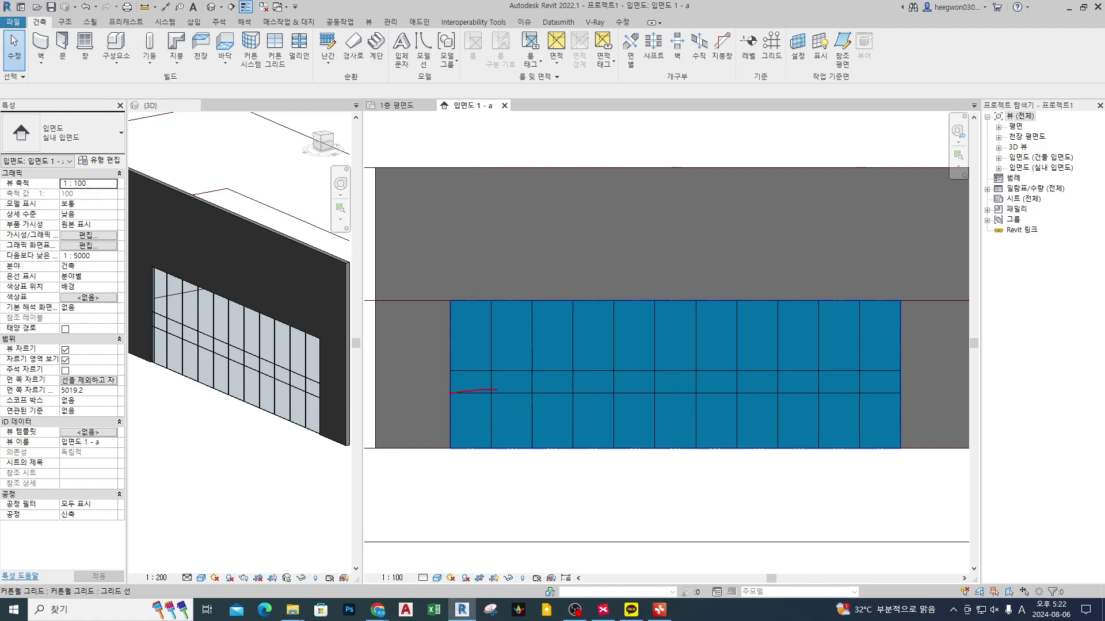
pyautogui.moveTo(496, 390); pyautogui.dragTo(904, 397)
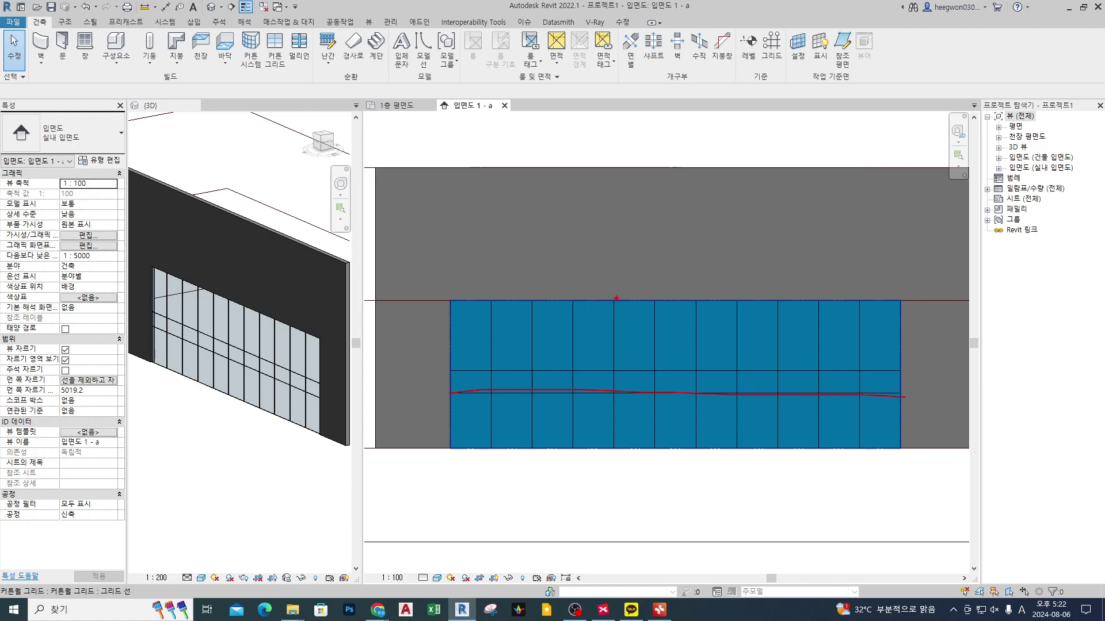
pyautogui.press('Escape')
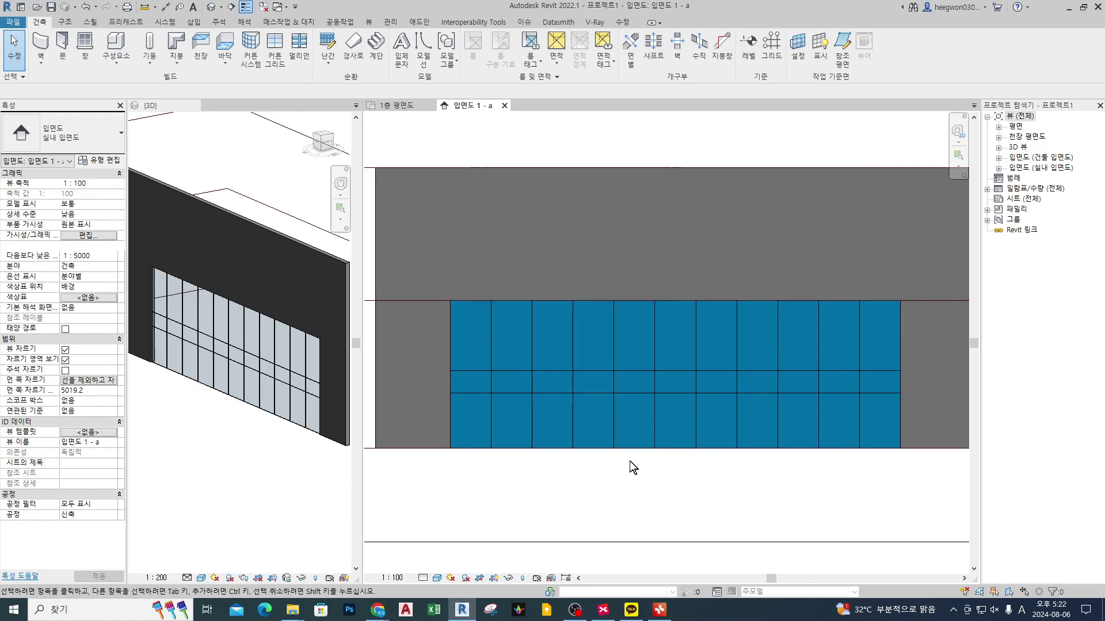
# - Try placing a 50 x 150 mm rectangular mullion along the entire upper horizontal grid line
pyautogui.click(299, 55)
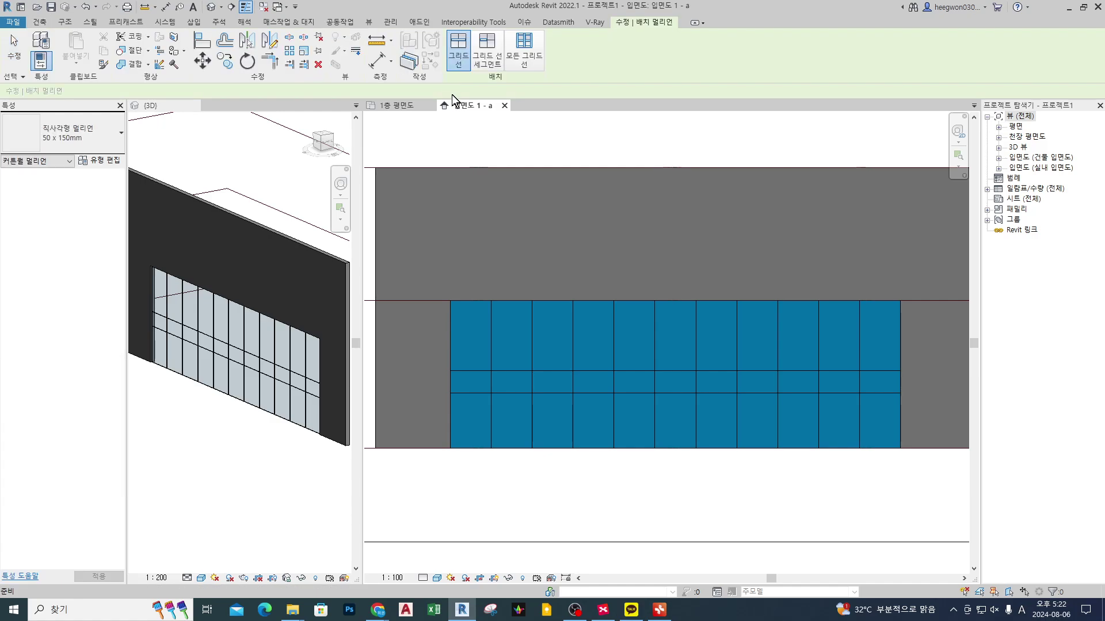
pyautogui.click(611, 378)
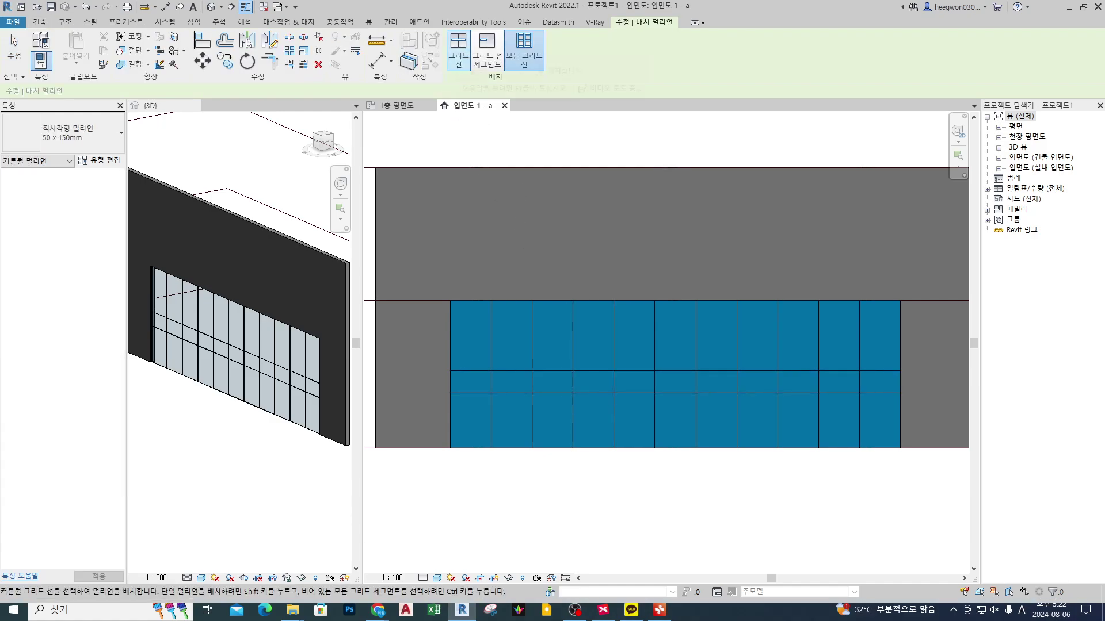
pyautogui.press('Escape')
pyautogui.click(299, 52)
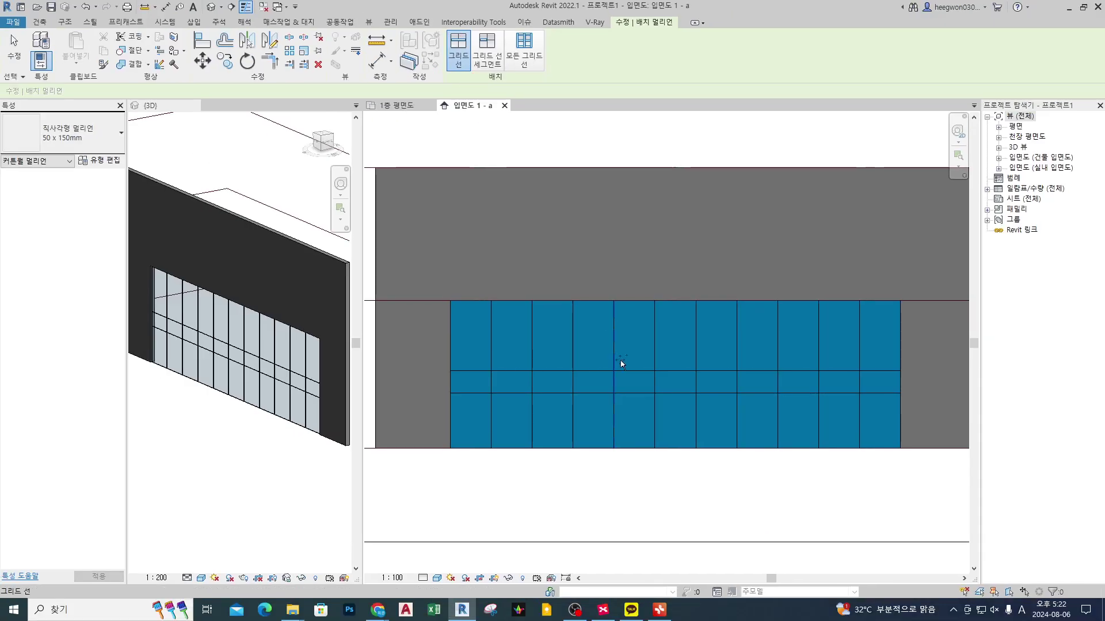
pyautogui.click(627, 377)
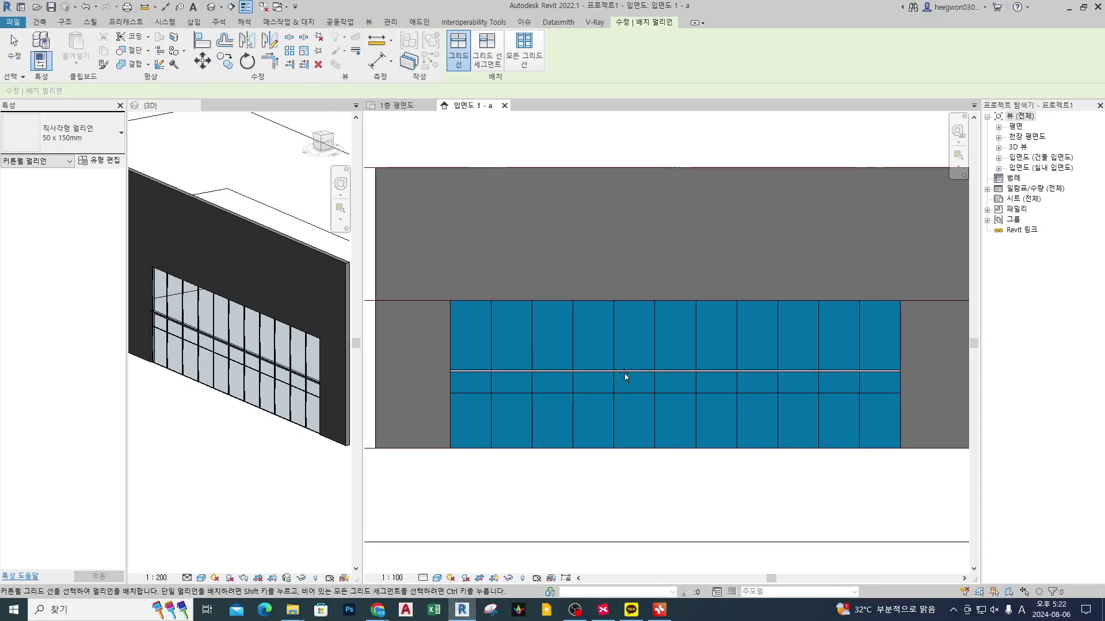
pyautogui.scroll(2, 283, 381)
pyautogui.scroll(1, 283, 382)
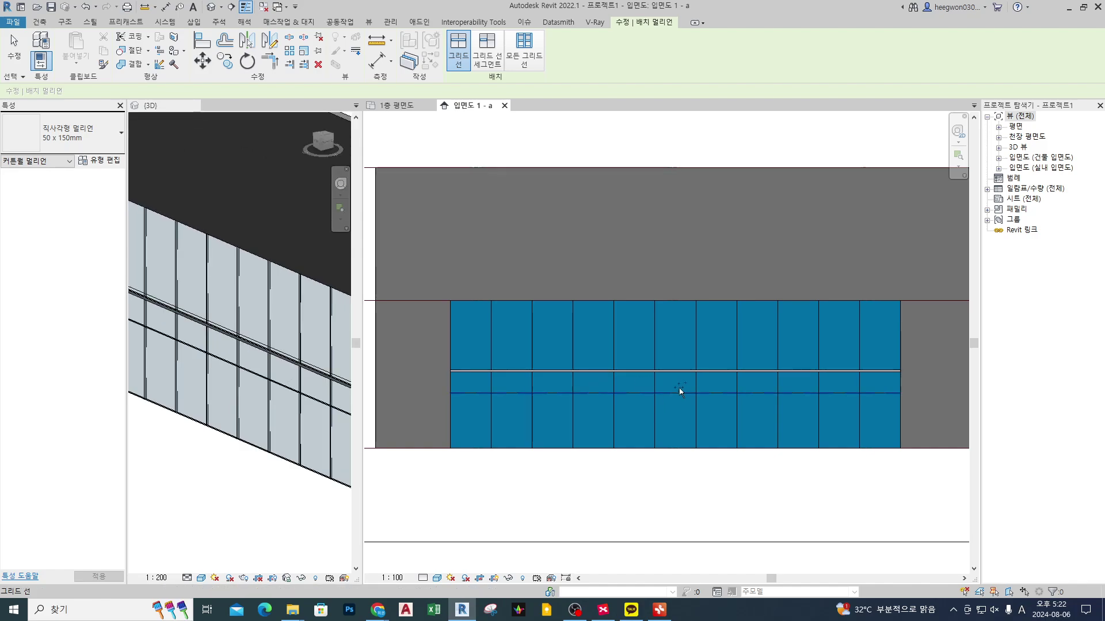
pyautogui.scroll(3, 878, 379)
pyautogui.scroll(-4, 869, 352)
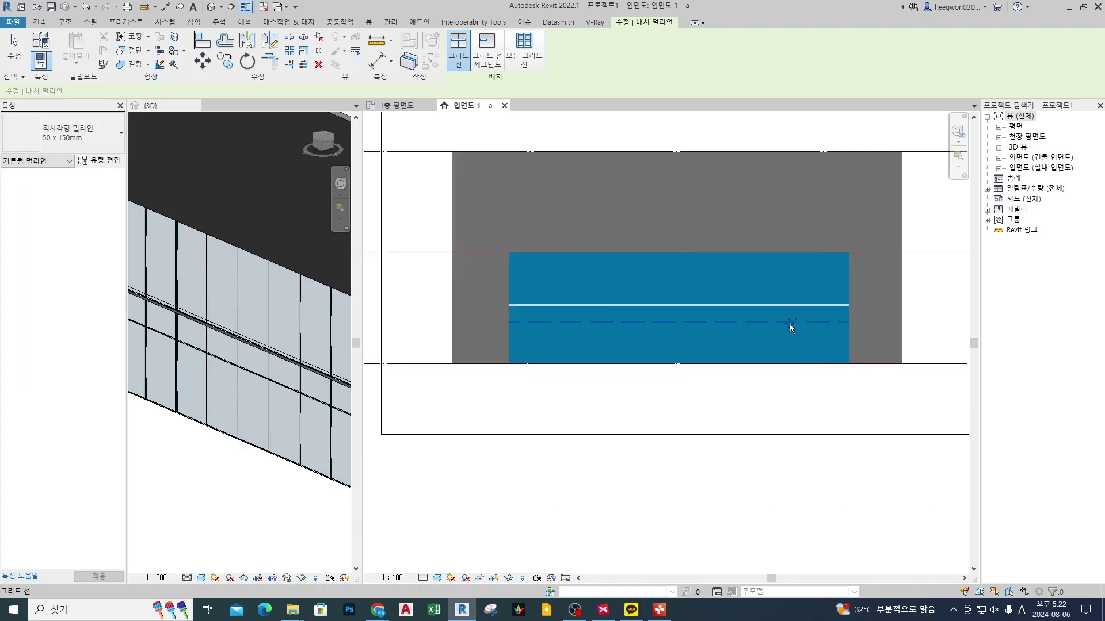
pyautogui.scroll(2, 846, 370)
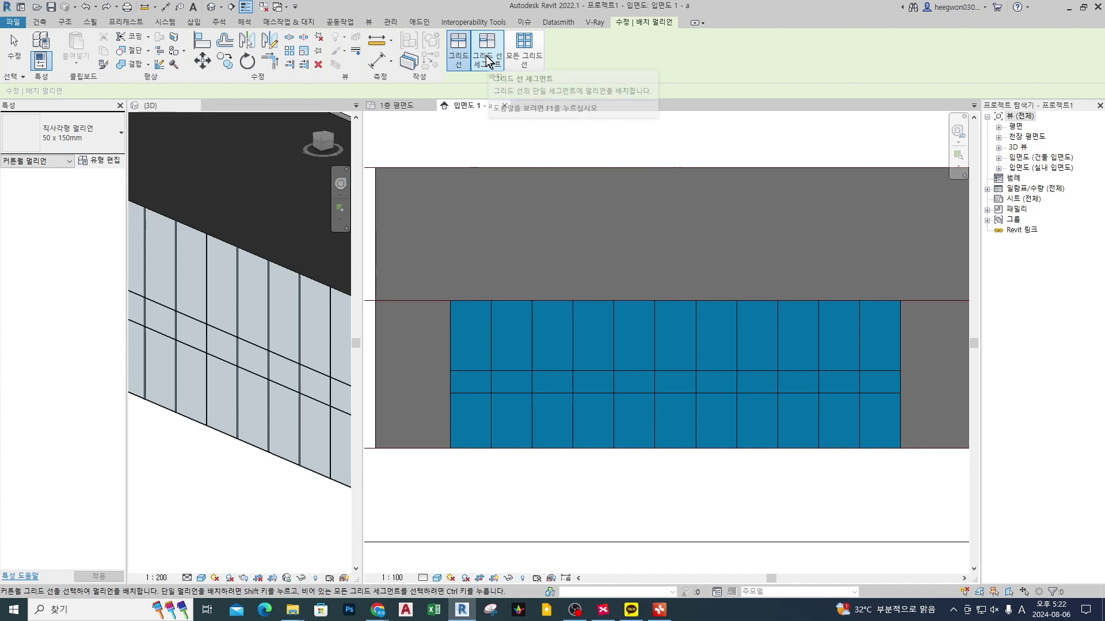
# - Try placing 50 x 150 mm mullions on three adjoining single grid line segments, and undo them
pyautogui.click(487, 44)
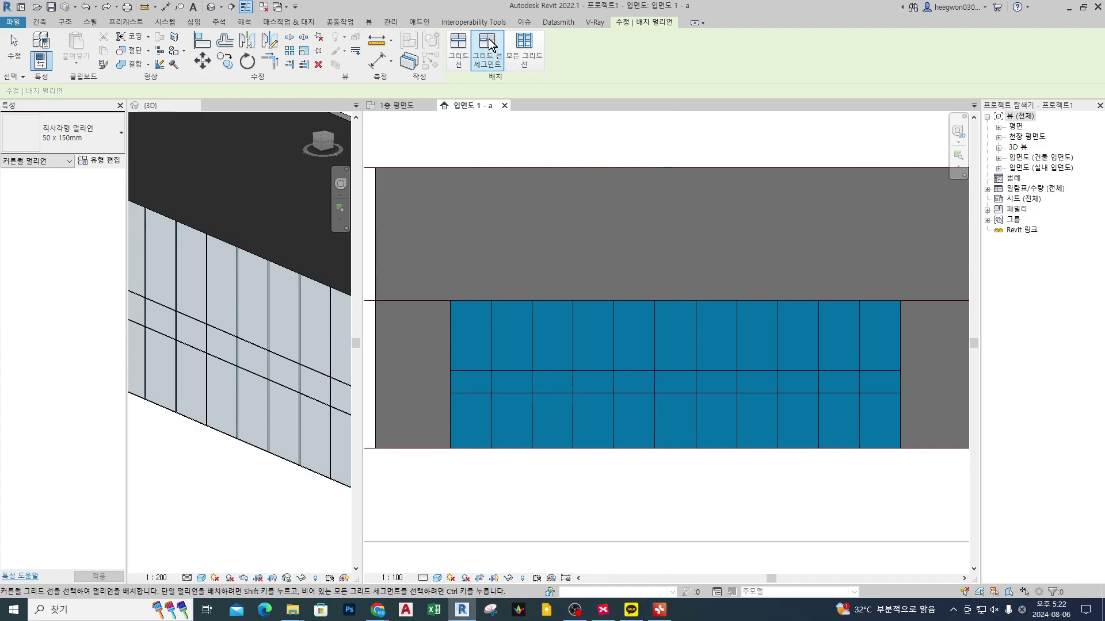
pyautogui.scroll(3, 605, 371)
pyautogui.click(607, 356)
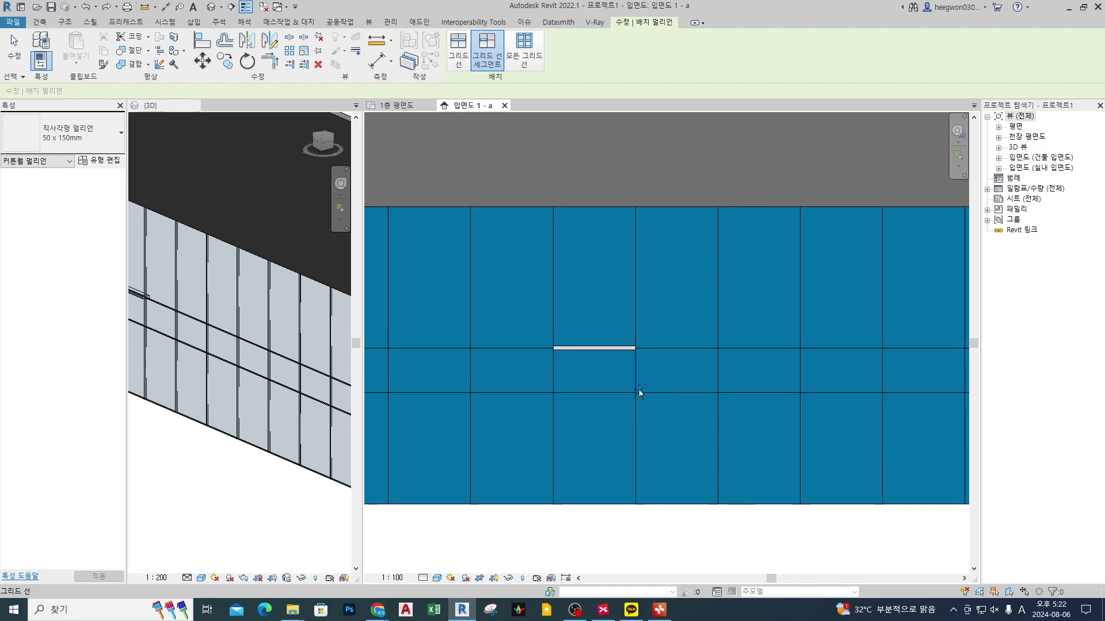
pyautogui.click(636, 383)
pyautogui.click(681, 393)
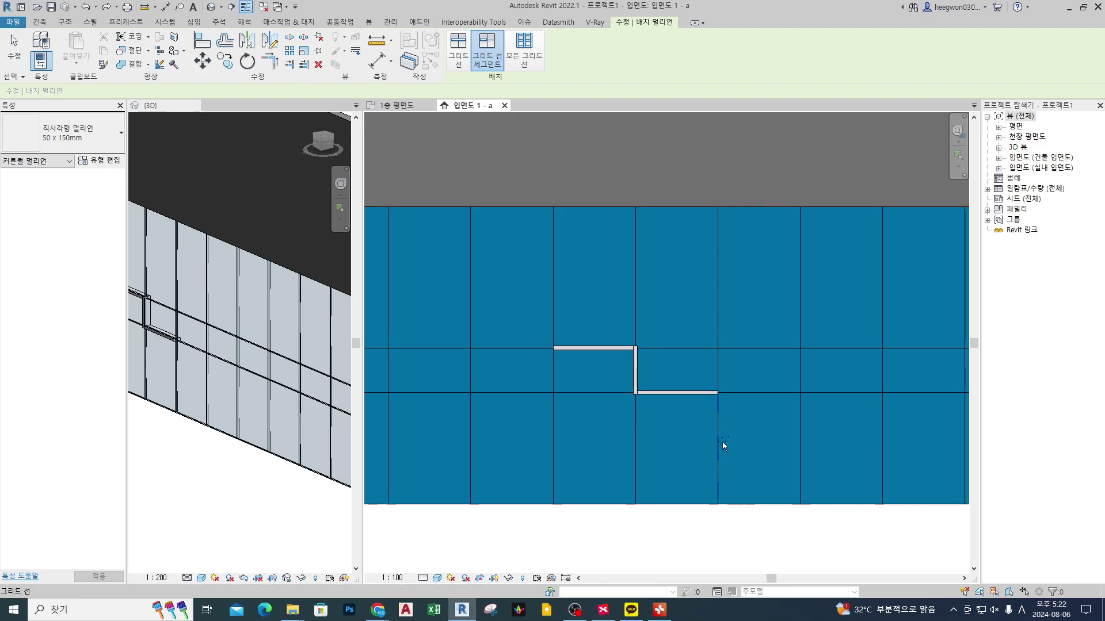
pyautogui.hotkey('ctrl', 'z')
pyautogui.hotkey('ctrl', 'z')
pyautogui.hotkey('ctrl', 'z')
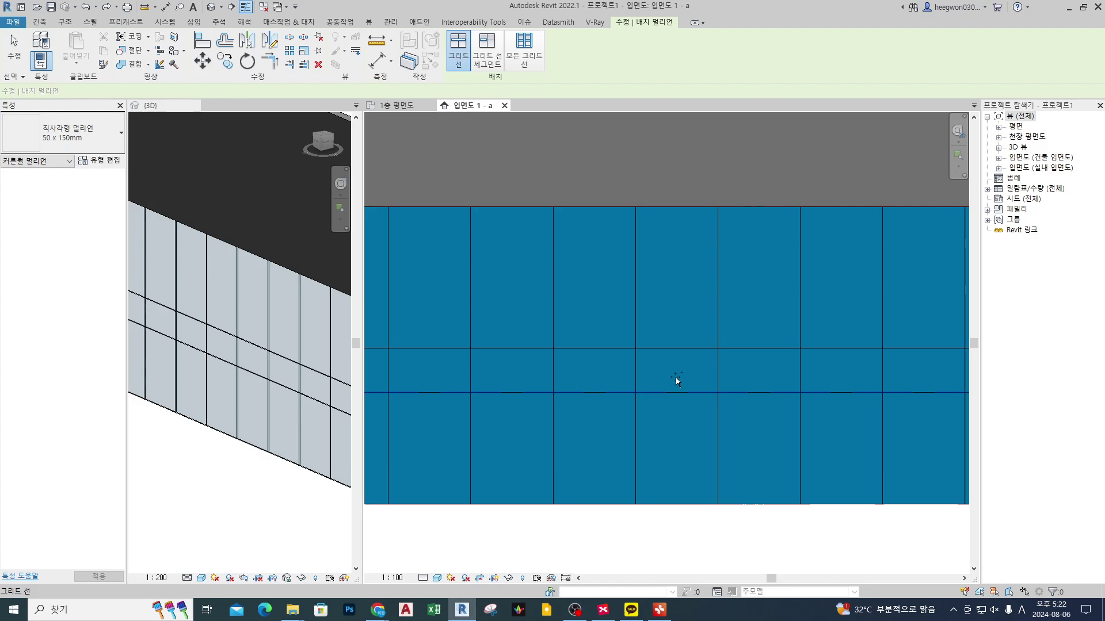
pyautogui.scroll(-3, 677, 382)
pyautogui.scroll(5, 731, 323)
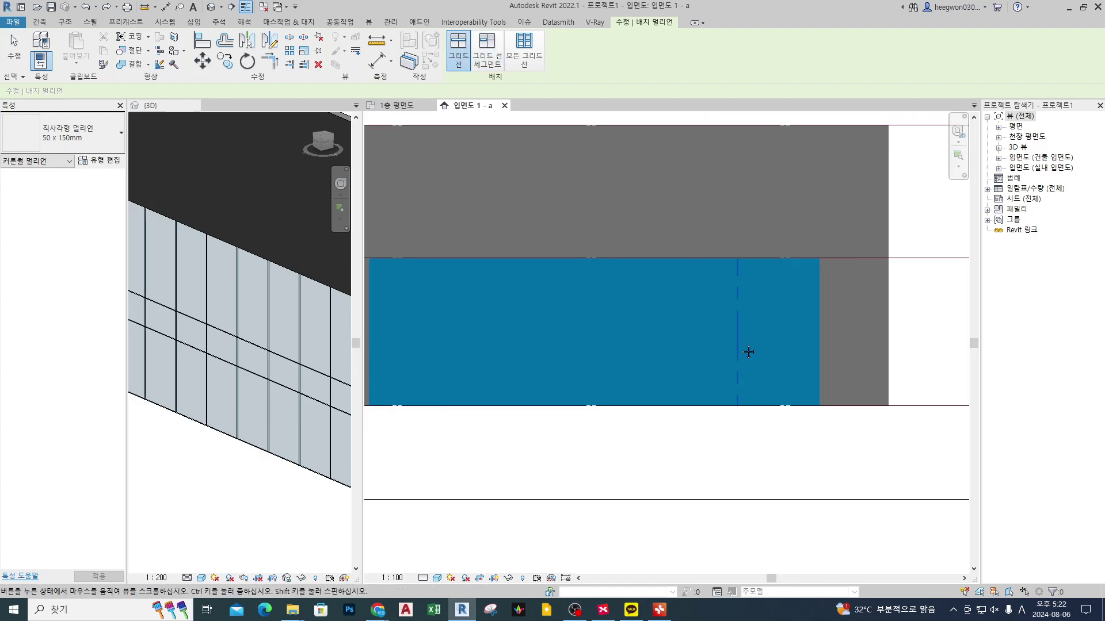
pyautogui.press('ctrl')
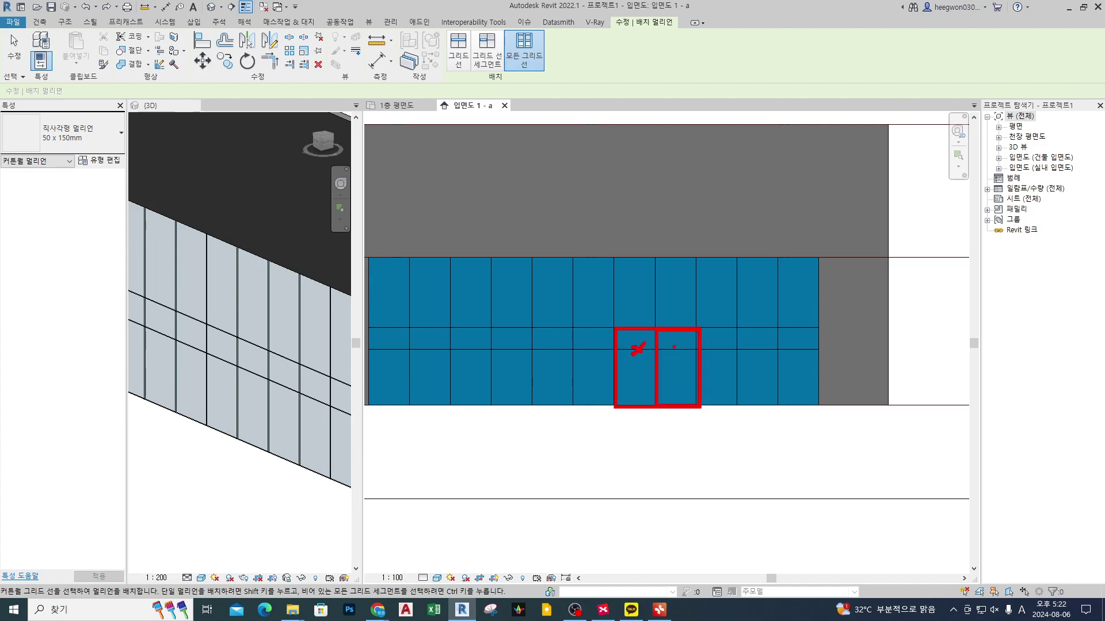
pyautogui.moveTo(673, 347); pyautogui.dragTo(666, 358)
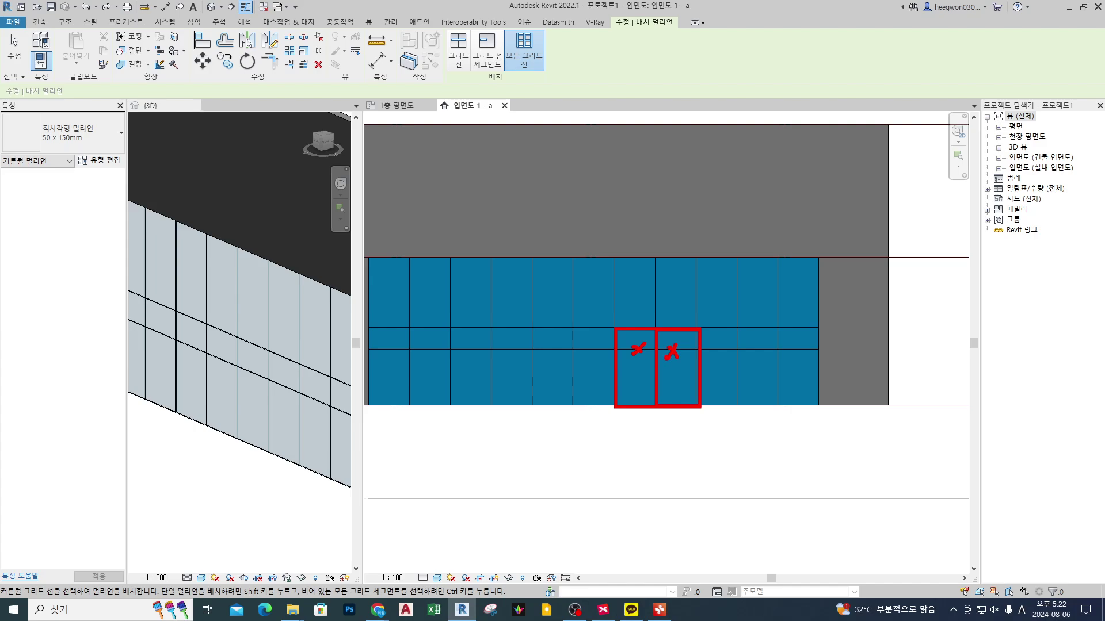
pyautogui.press('Escape')
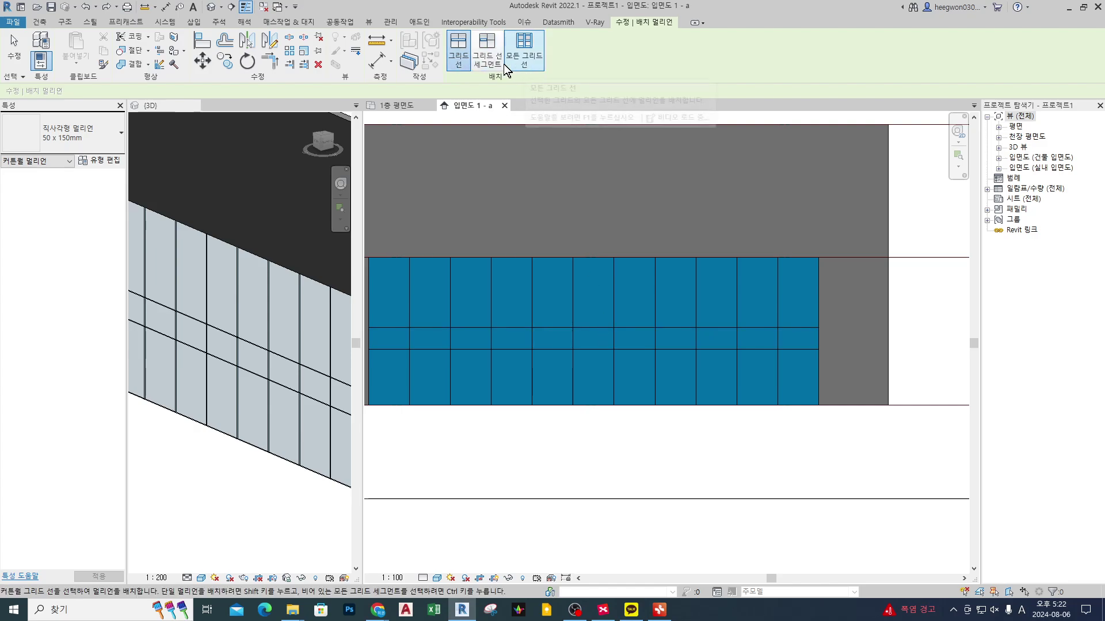
# - Place 50 x 150 mm rectangular mullions along both horizontal grid lines and five adjacent vertical grid lines, using whole grid lines
pyautogui.click(589, 330)
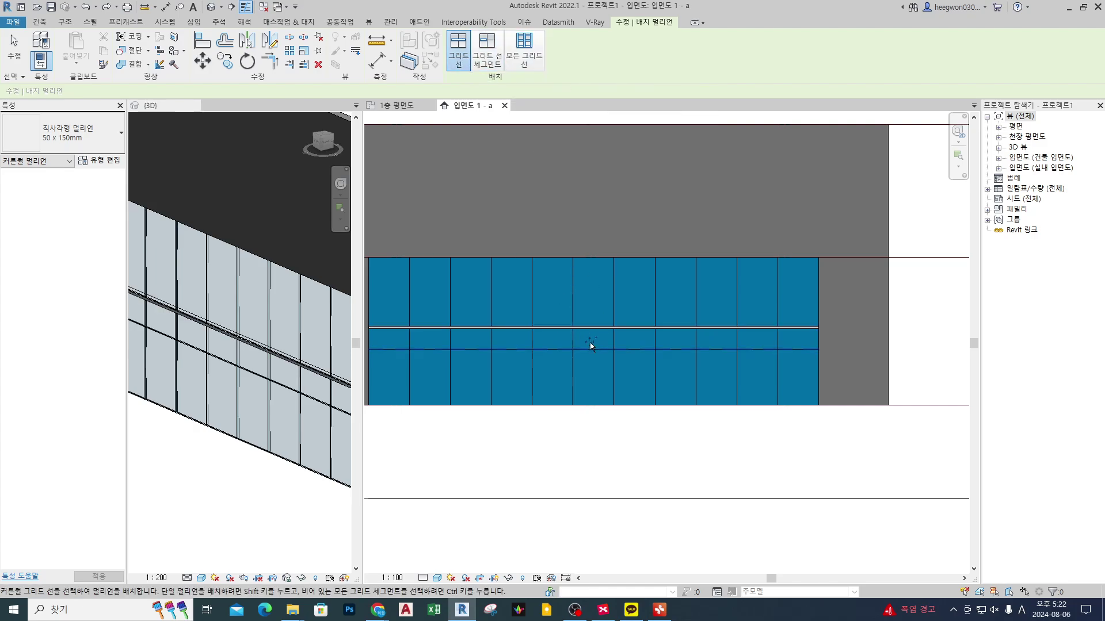
pyautogui.click(613, 384)
pyautogui.click(695, 379)
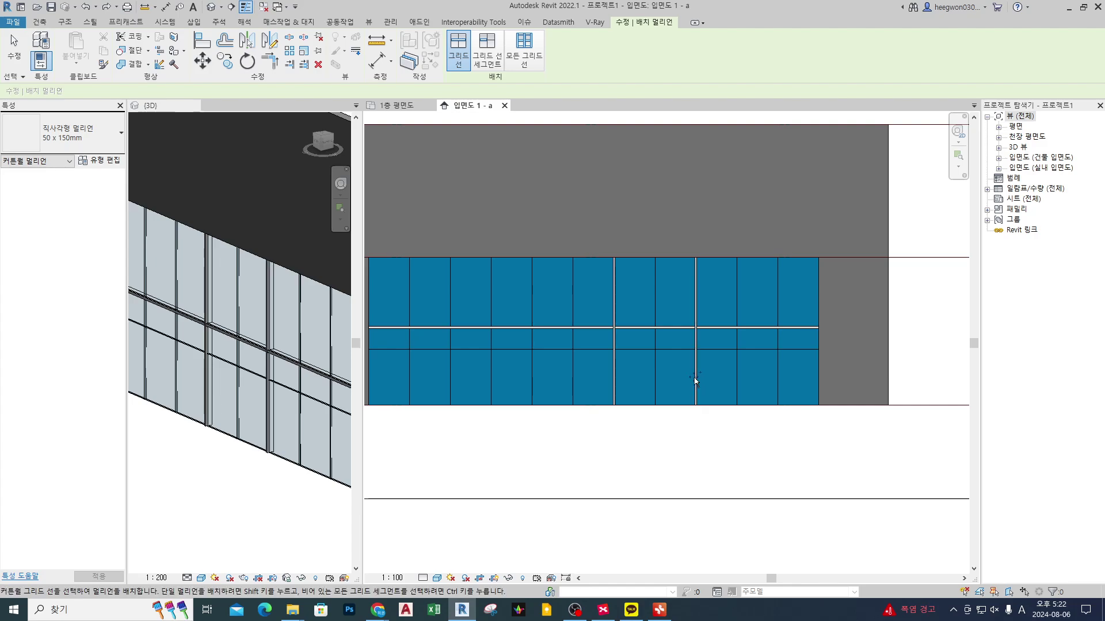
pyautogui.click(568, 351)
pyautogui.click(571, 302)
pyautogui.click(655, 301)
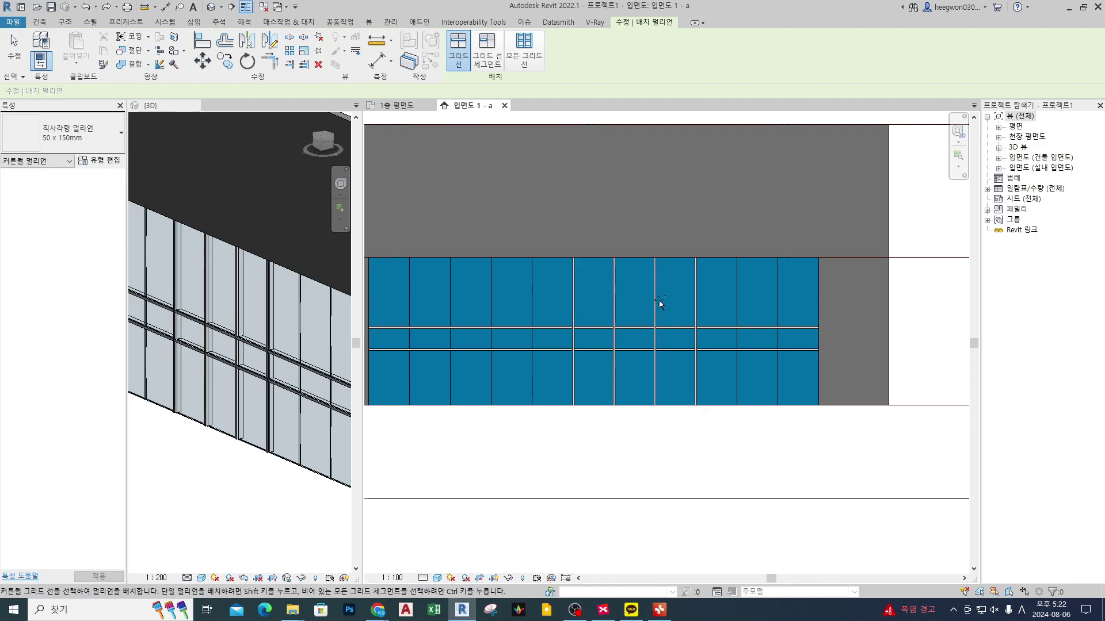
pyautogui.click(734, 303)
pyautogui.press('Escape')
pyautogui.press('Escape')
# - Delete the lowest segment of the second vertical mullion from the left, below the lower horizontal mullion
pyautogui.scroll(3, 616, 389)
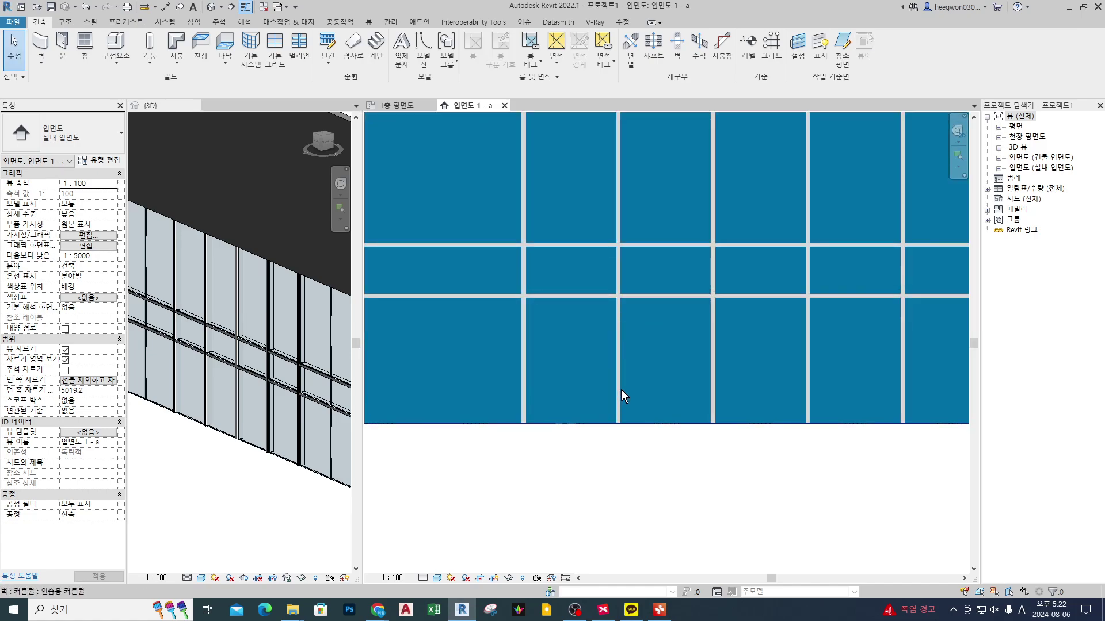
pyautogui.scroll(2, 616, 423)
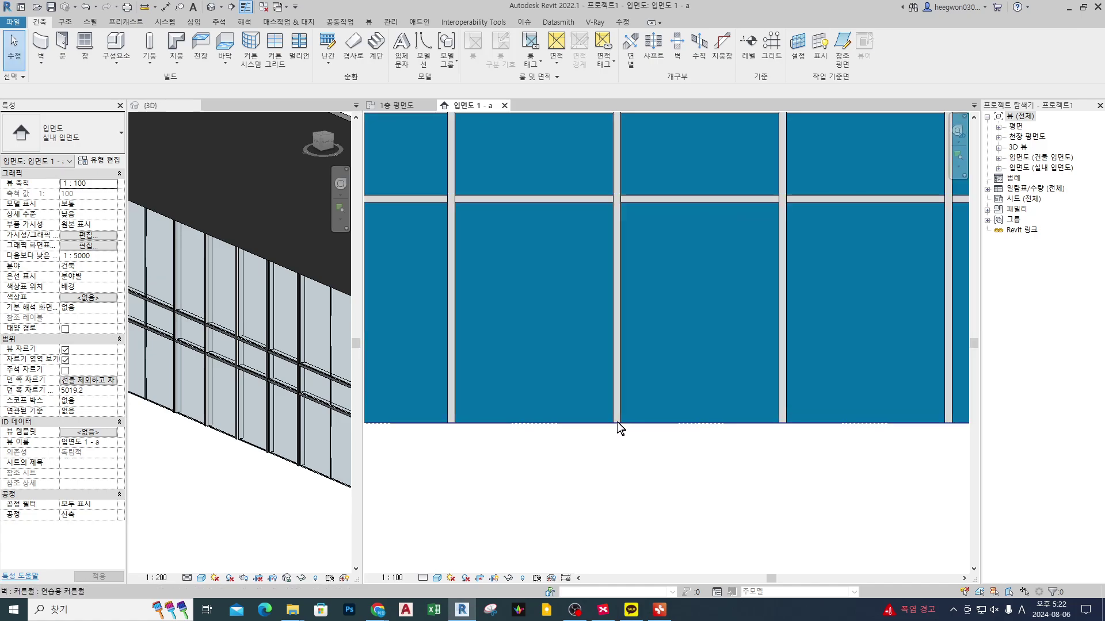
pyautogui.click(617, 244)
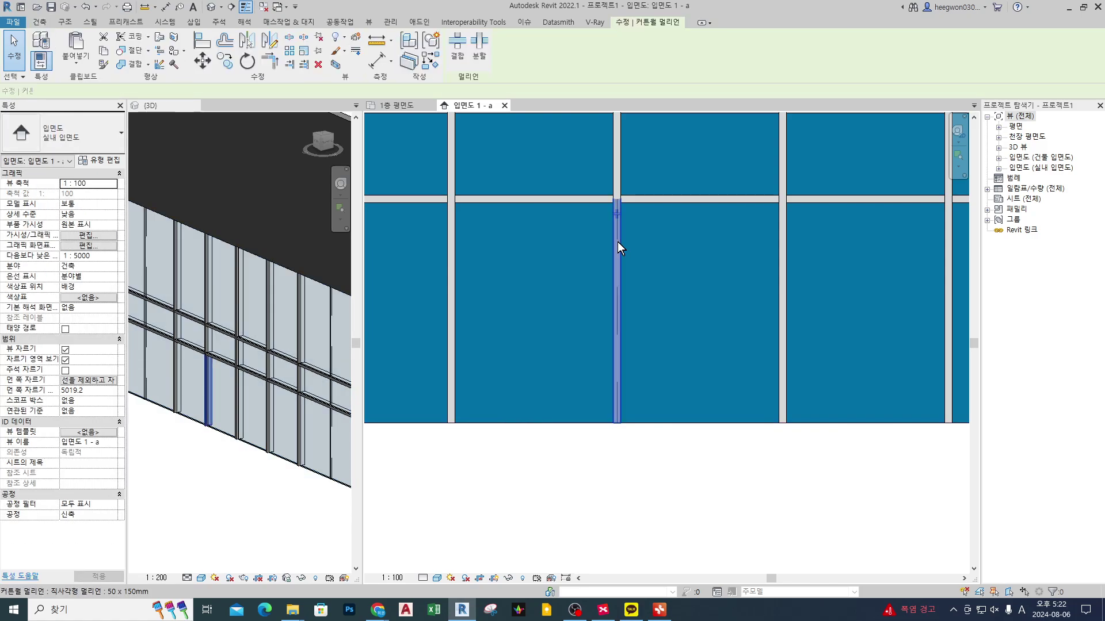
pyautogui.press('Delete')
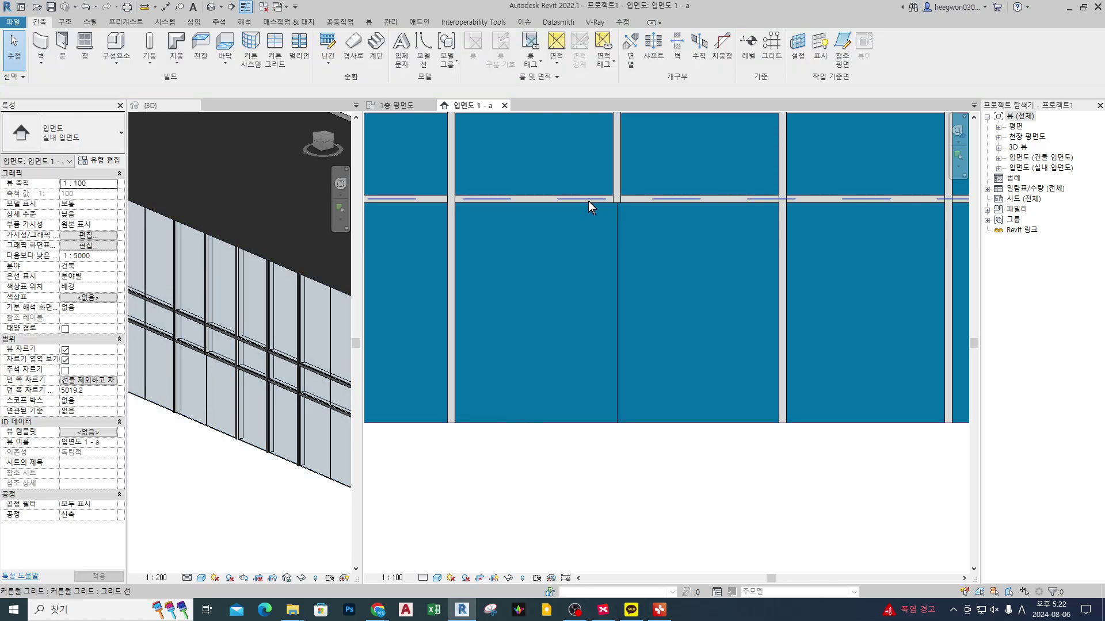
# - Delete the lower horizontal mullion segments on both sides of the second vertical mullion, plus that vertical's segment between the horizontal mullions
pyautogui.click(588, 201)
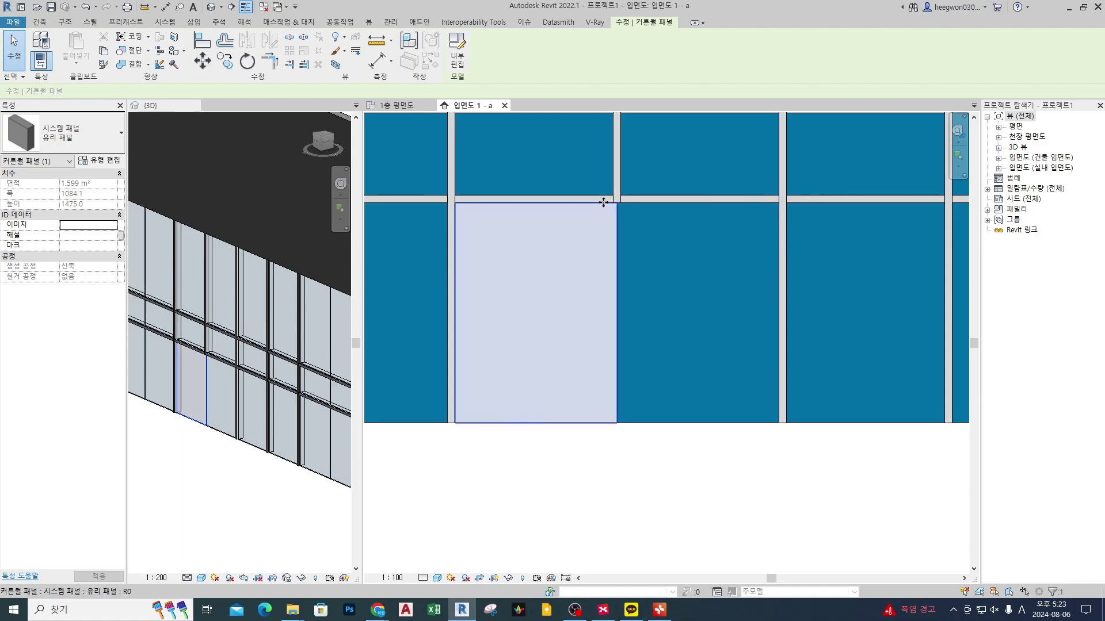
pyautogui.click(603, 200)
pyautogui.press('Delete')
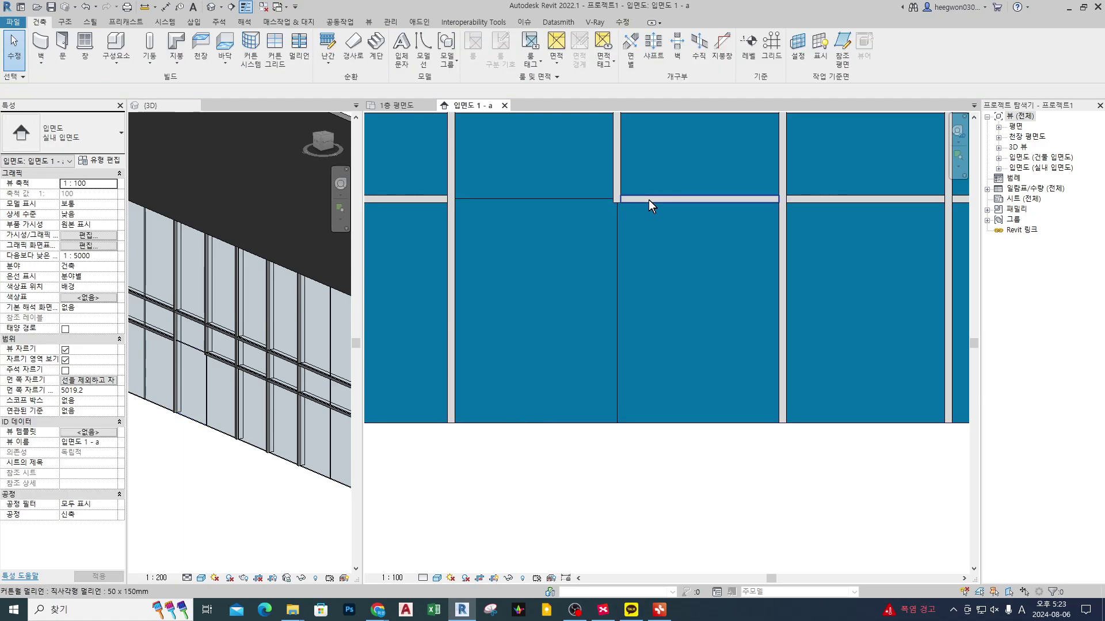
pyautogui.click(648, 199)
pyautogui.press('Delete')
pyautogui.click(615, 188)
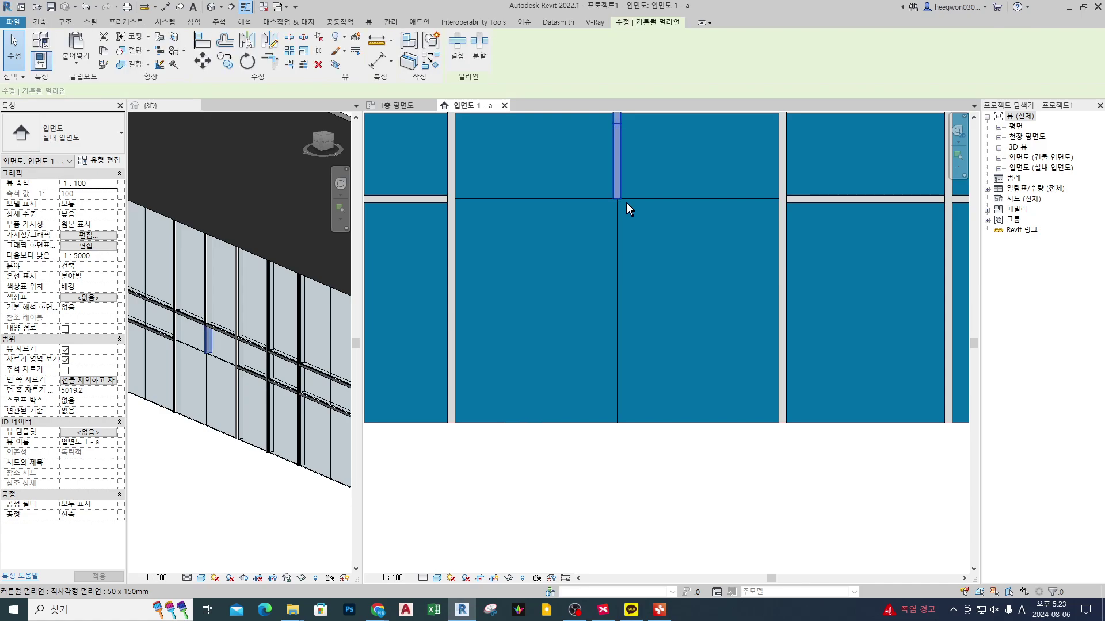
pyautogui.press('Delete')
pyautogui.scroll(-2, 649, 266)
pyautogui.scroll(2, 627, 264)
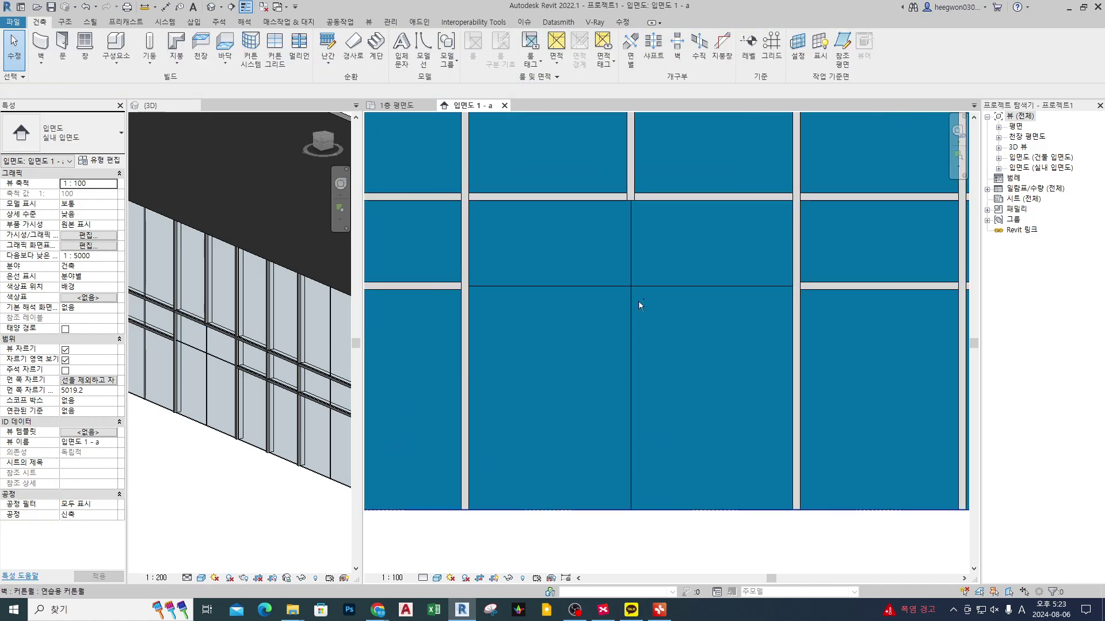
pyautogui.moveTo(650, 294)
pyautogui.mouseDown()
pyautogui.moveTo(610, 288)
pyautogui.moveTo(633, 310)
pyautogui.mouseUp()
pyautogui.scroll(-2, 634, 309)
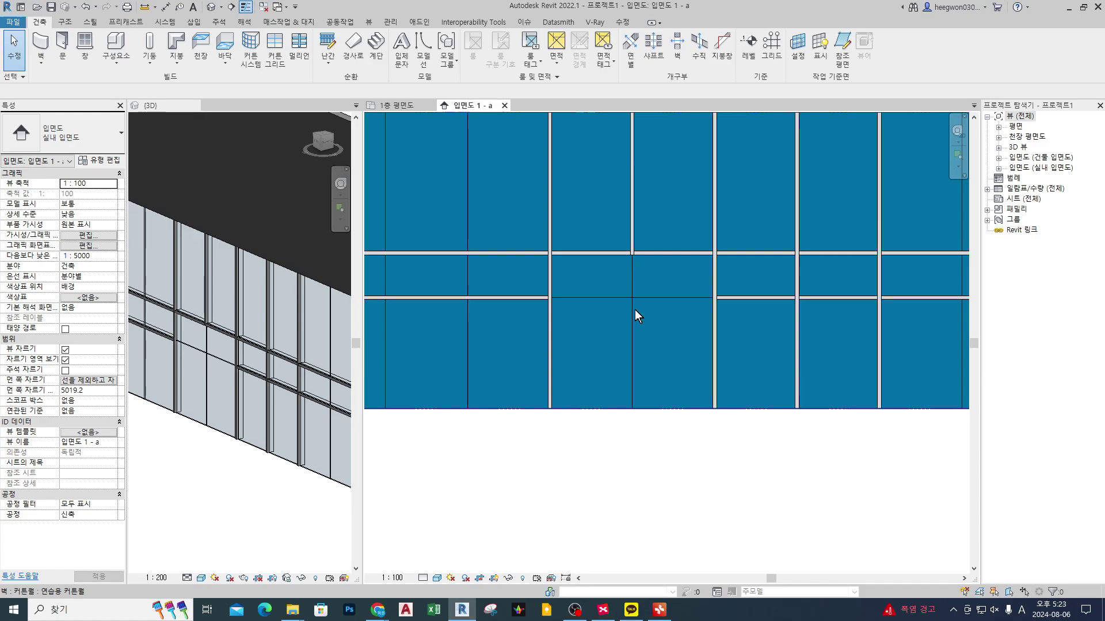
pyautogui.scroll(-4, 634, 310)
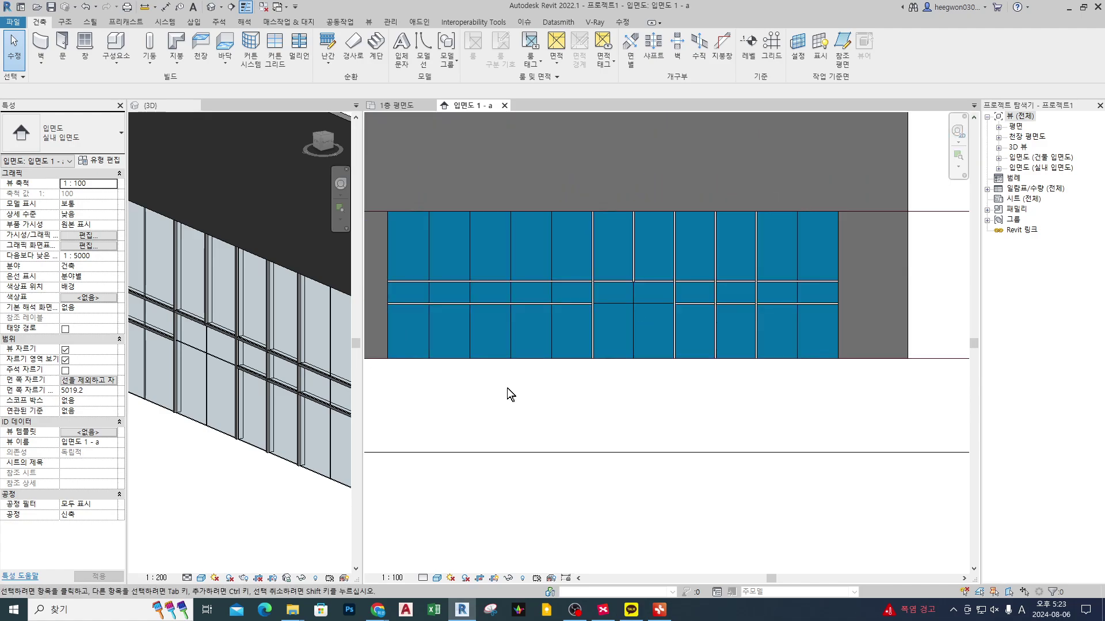
pyautogui.moveTo(393, 290); pyautogui.dragTo(818, 292)
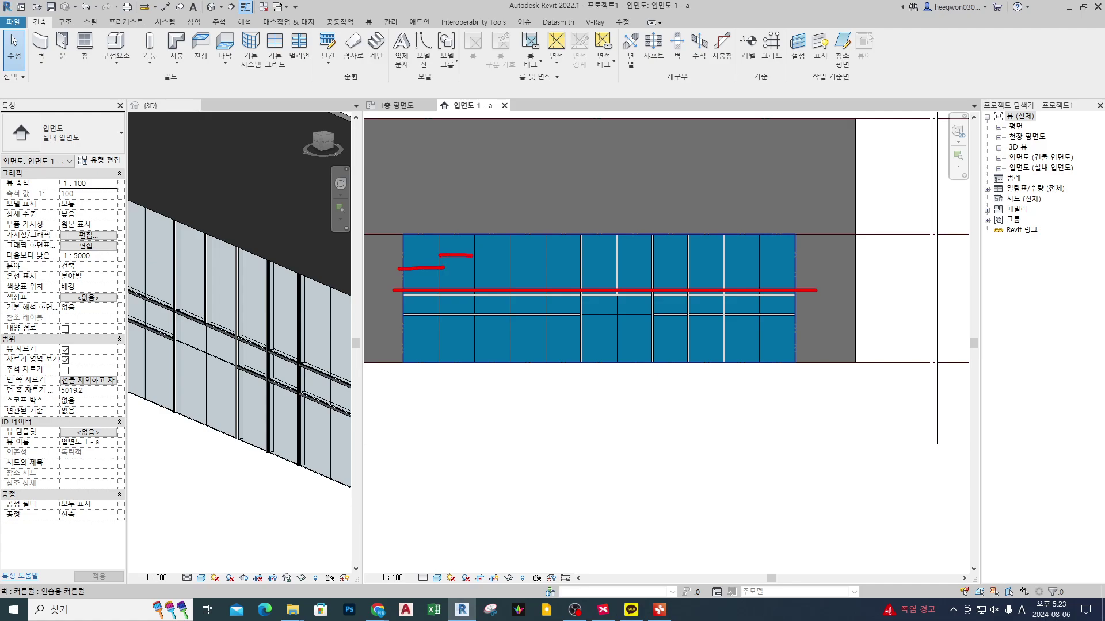
pyautogui.moveTo(391, 270); pyautogui.dragTo(801, 270)
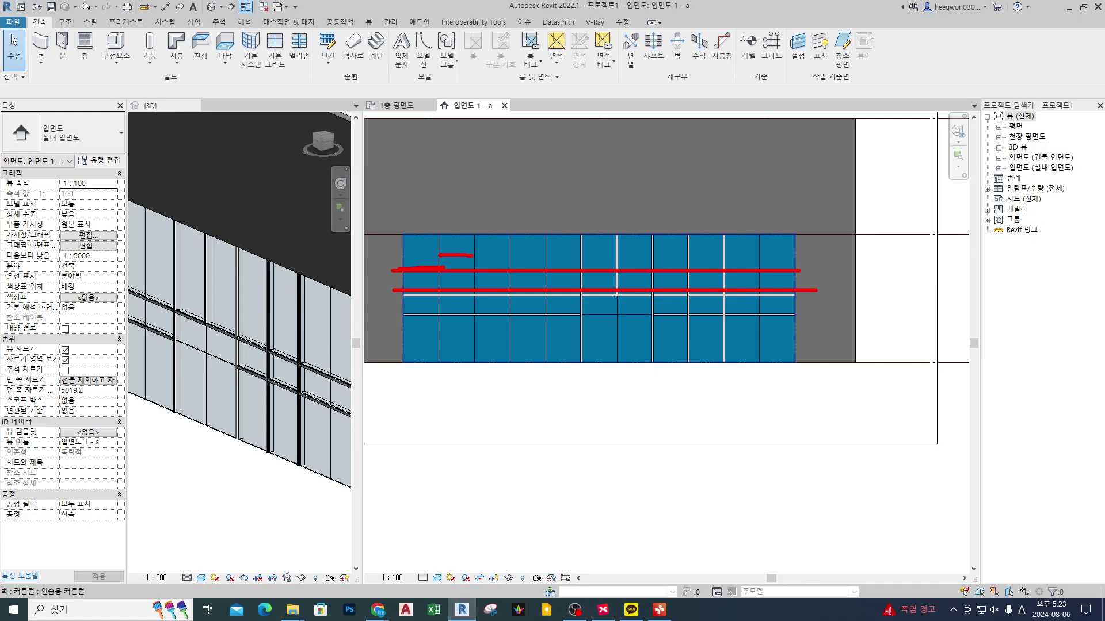
pyautogui.press('Escape')
# - Undo the mullion deletions and placements until the curtain wall has only its grid lines
pyautogui.scroll(5, 778, 391)
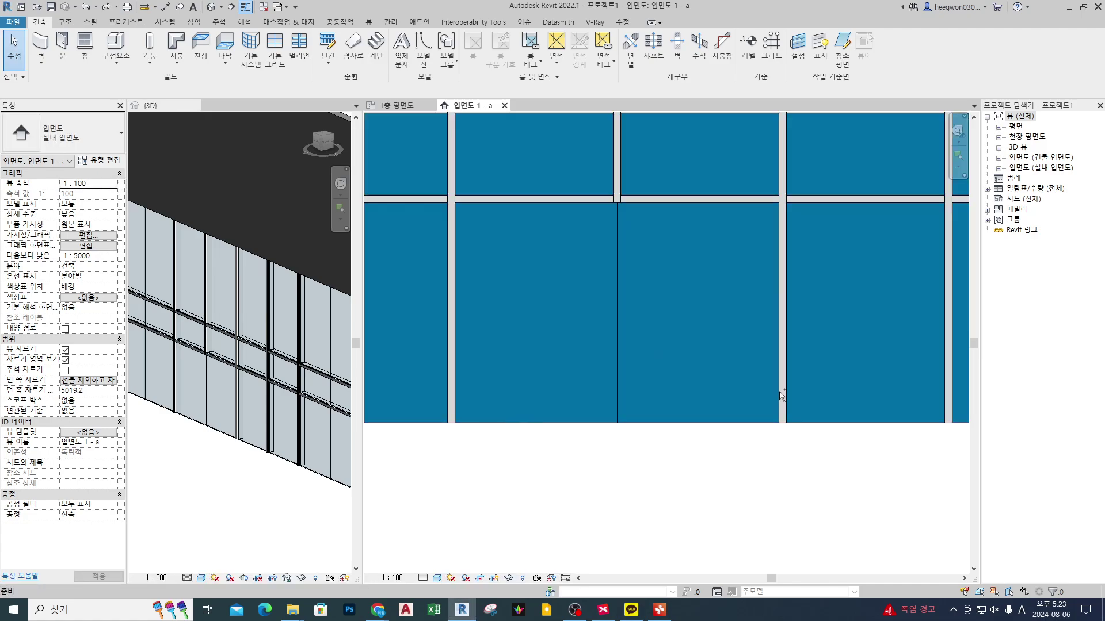
pyautogui.scroll(-3, 779, 392)
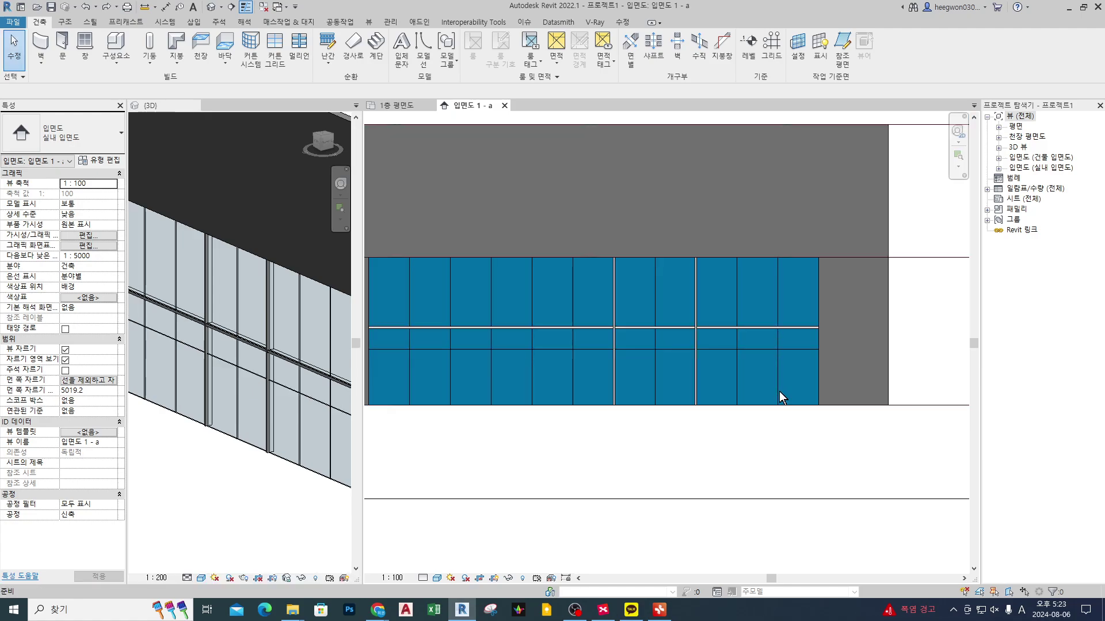
pyautogui.hotkey('ctrl', 'z')
pyautogui.hotkey('ctrl', 'z')
pyautogui.hotkey('ctrl', 'z')
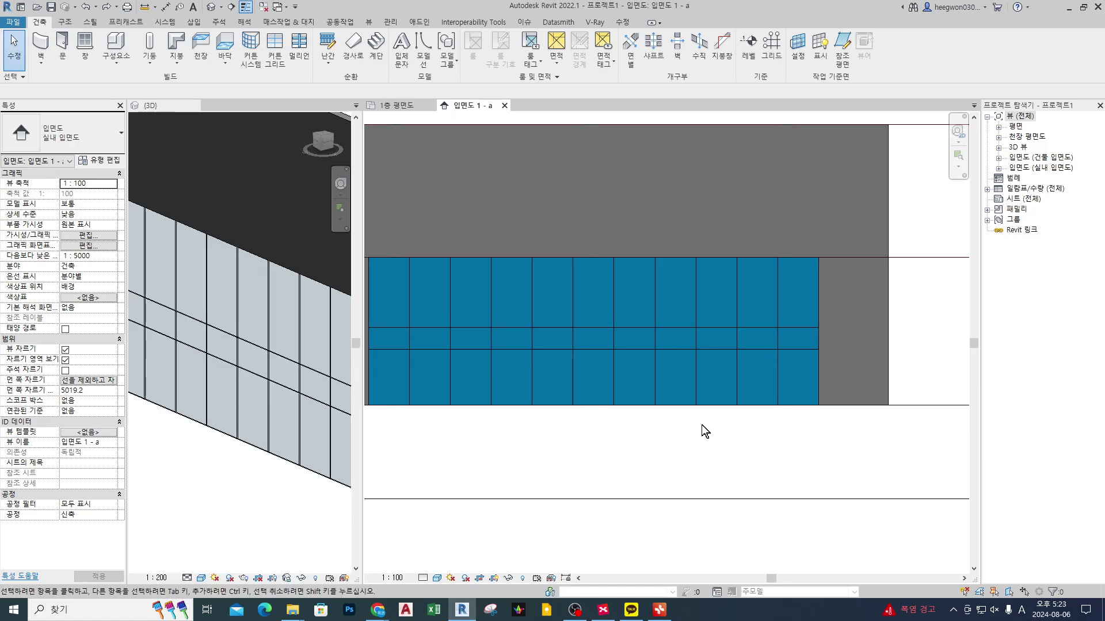
pyautogui.moveTo(702, 424); pyautogui.dragTo(761, 407, button='middle')
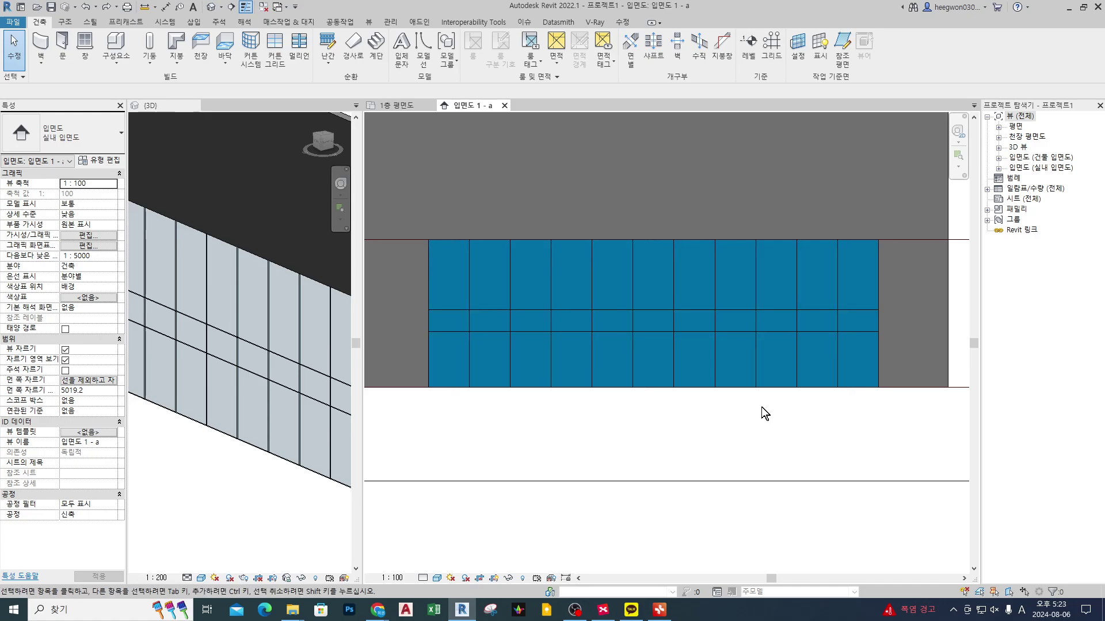
pyautogui.click(643, 333)
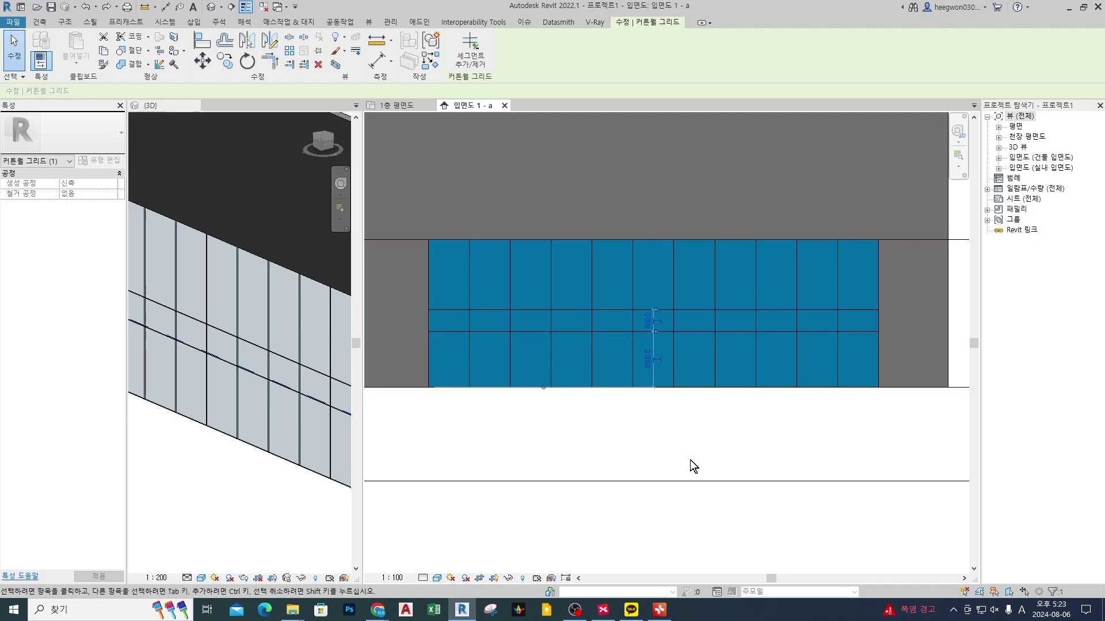
pyautogui.moveTo(510, 67)
pyautogui.mouseDown()
pyautogui.moveTo(430, 35)
pyautogui.moveTo(507, 88)
pyautogui.mouseUp()
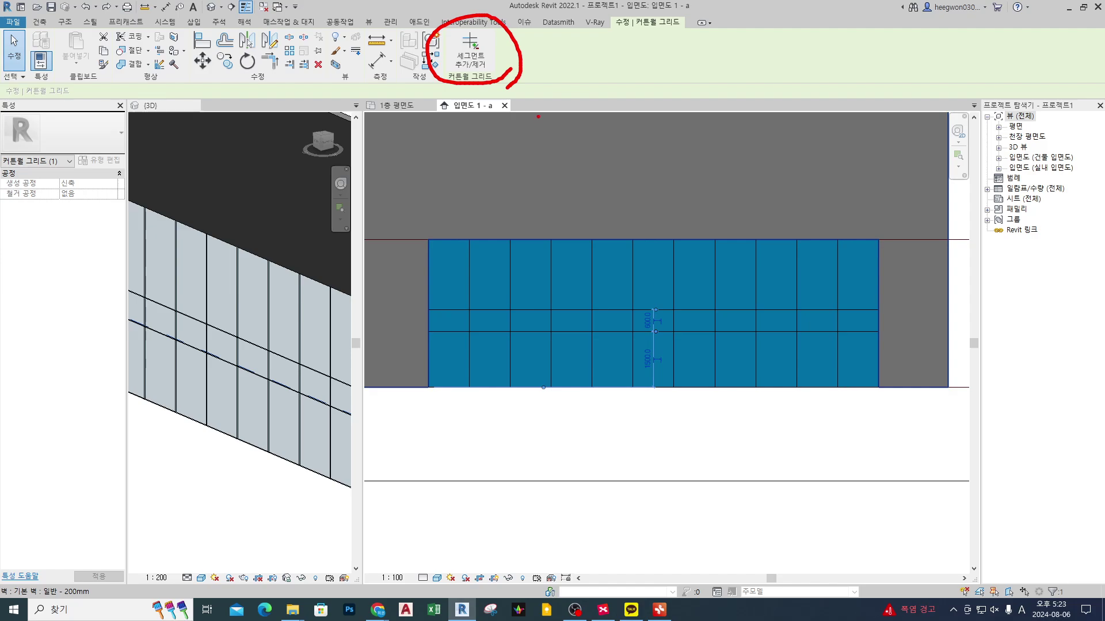
pyautogui.press('Escape')
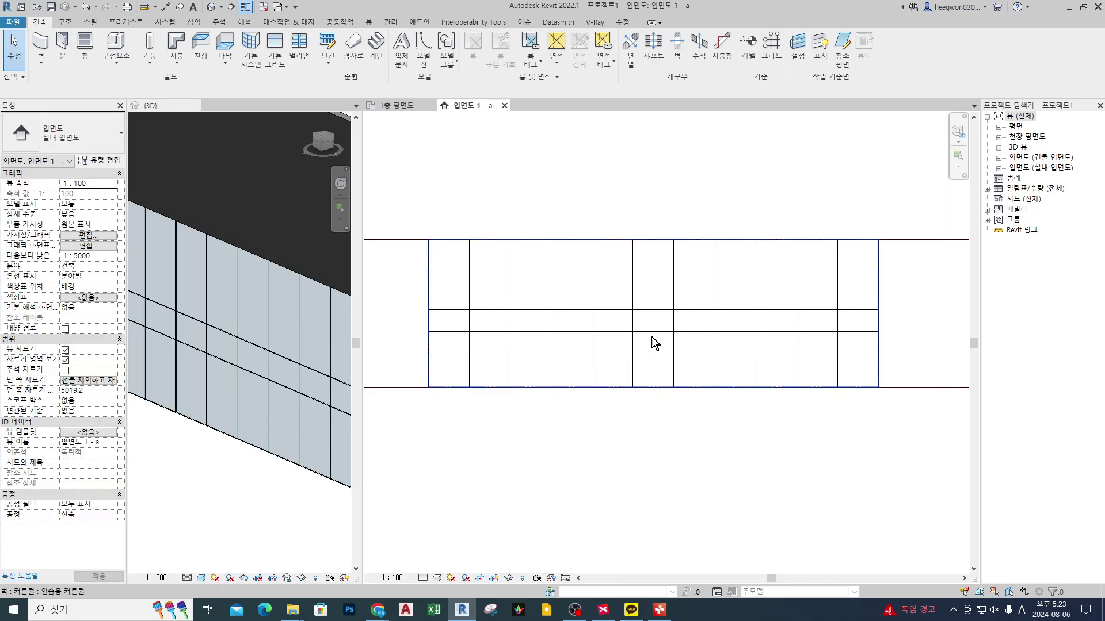
# - Remove the lower horizontal grid line's segments in the sixth and seventh bays from the left, using Add/Remove Segments
pyautogui.click(653, 332)
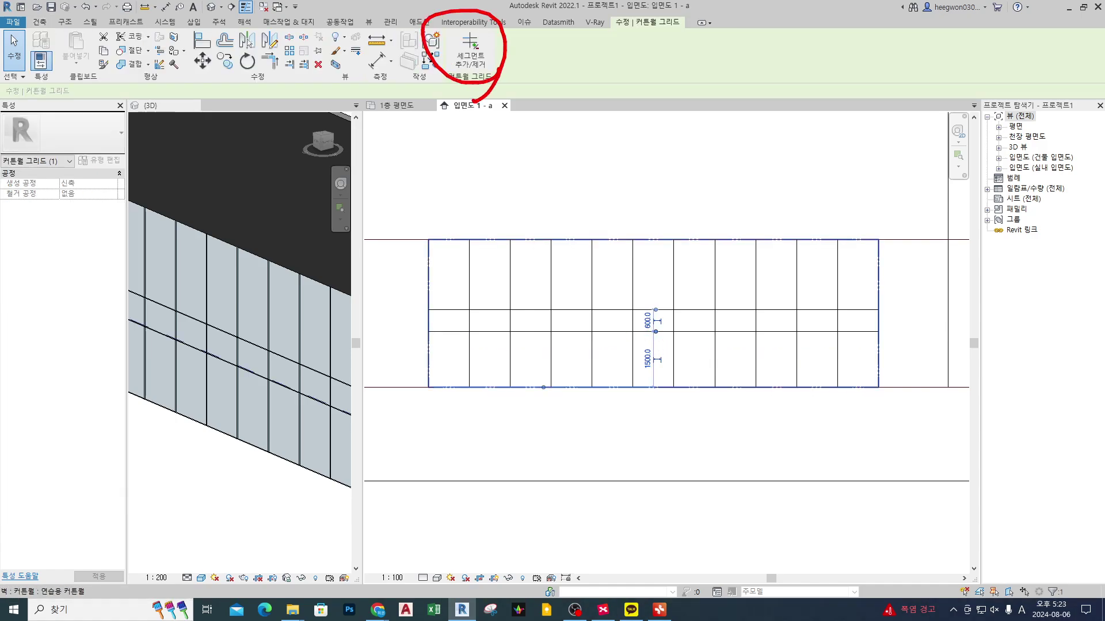
pyautogui.click(478, 50)
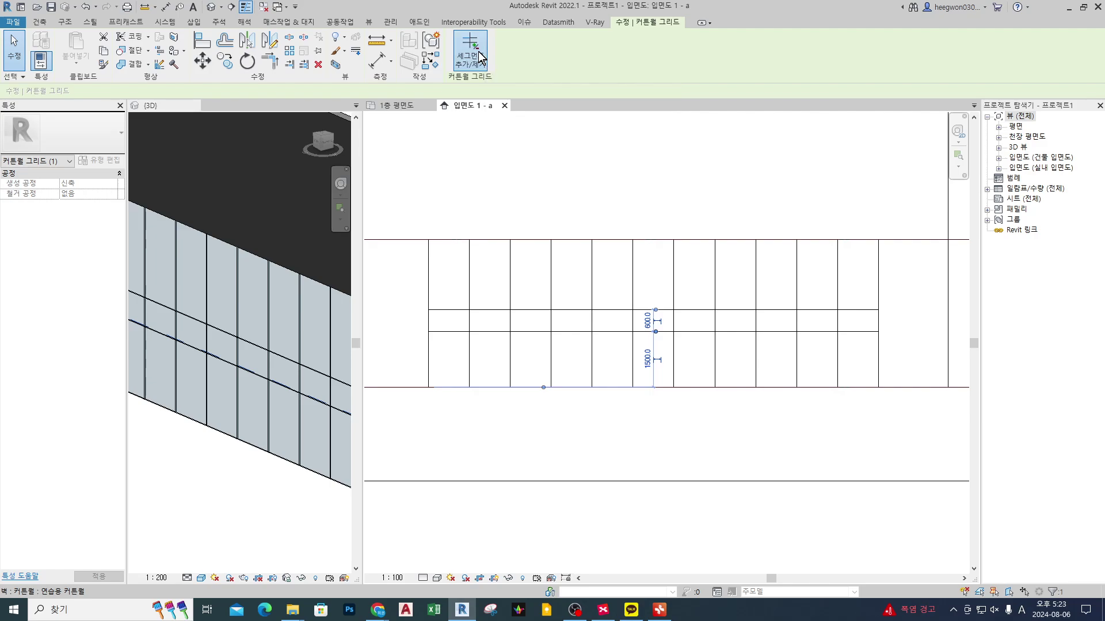
pyautogui.scroll(2, 679, 363)
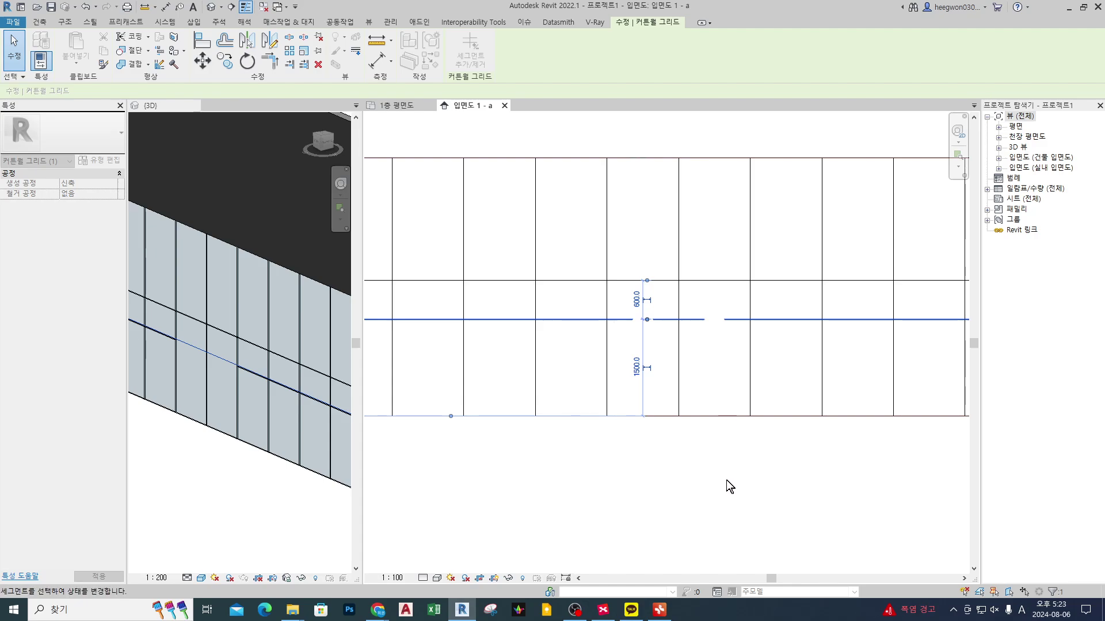
pyautogui.press('Escape')
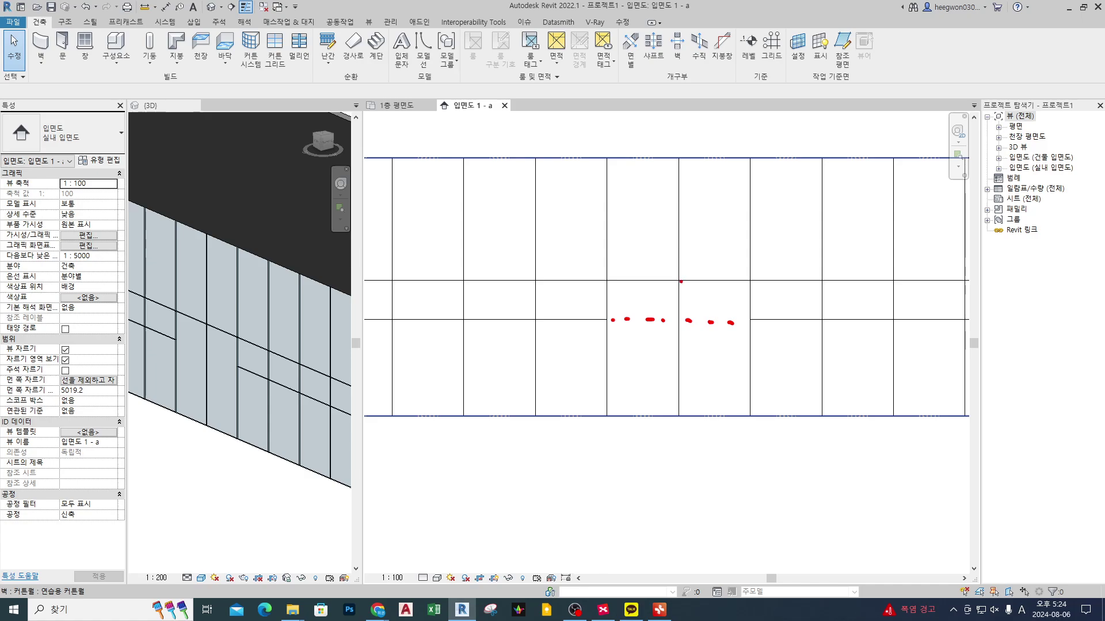
pyautogui.moveTo(681, 282); pyautogui.dragTo(745, 418)
pyautogui.moveTo(673, 412)
pyautogui.mouseDown()
pyautogui.moveTo(611, 282)
pyautogui.moveTo(627, 308)
pyautogui.mouseUp()
pyautogui.press('Escape')
pyautogui.moveTo(661, 292)
pyautogui.mouseDown()
pyautogui.moveTo(625, 329)
pyautogui.moveTo(631, 351)
pyautogui.mouseUp()
pyautogui.moveTo(660, 347)
pyautogui.mouseDown()
pyautogui.moveTo(632, 374)
pyautogui.moveTo(641, 398)
pyautogui.mouseUp()
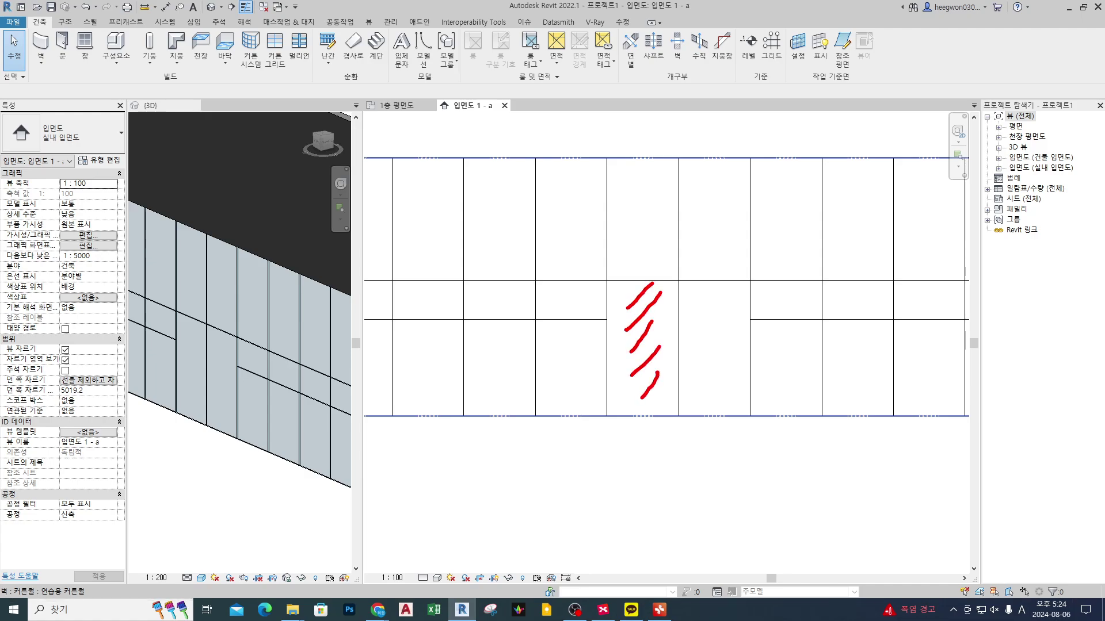
pyautogui.press('Escape')
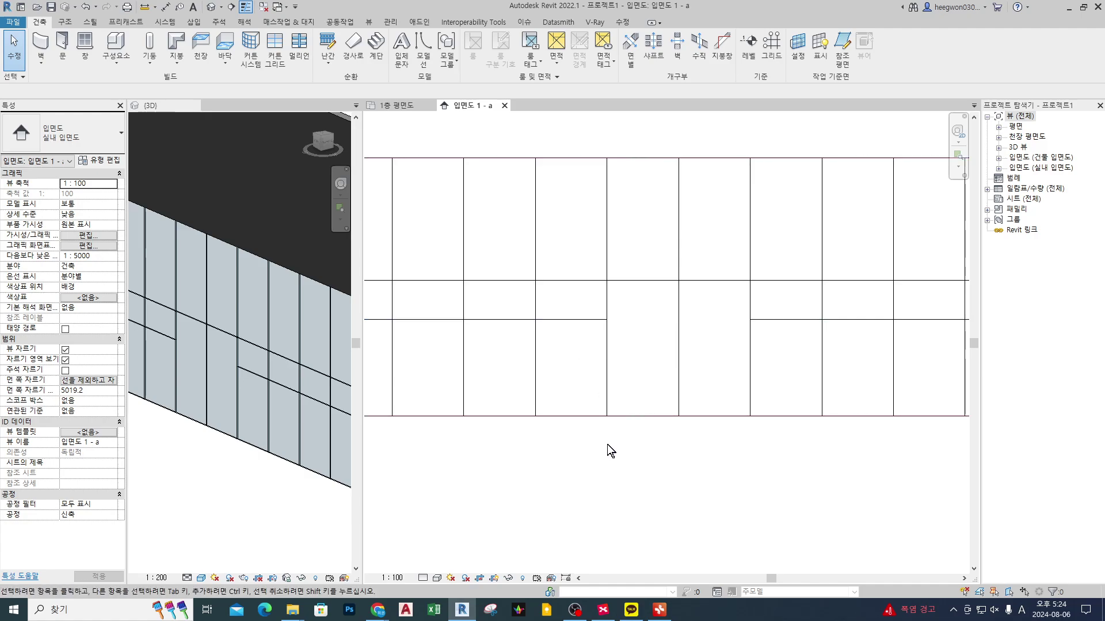
# - Place 50 x 150 mm rectangular mullions on all grid lines of the curtain wall at once
pyautogui.scroll(-2, 607, 444)
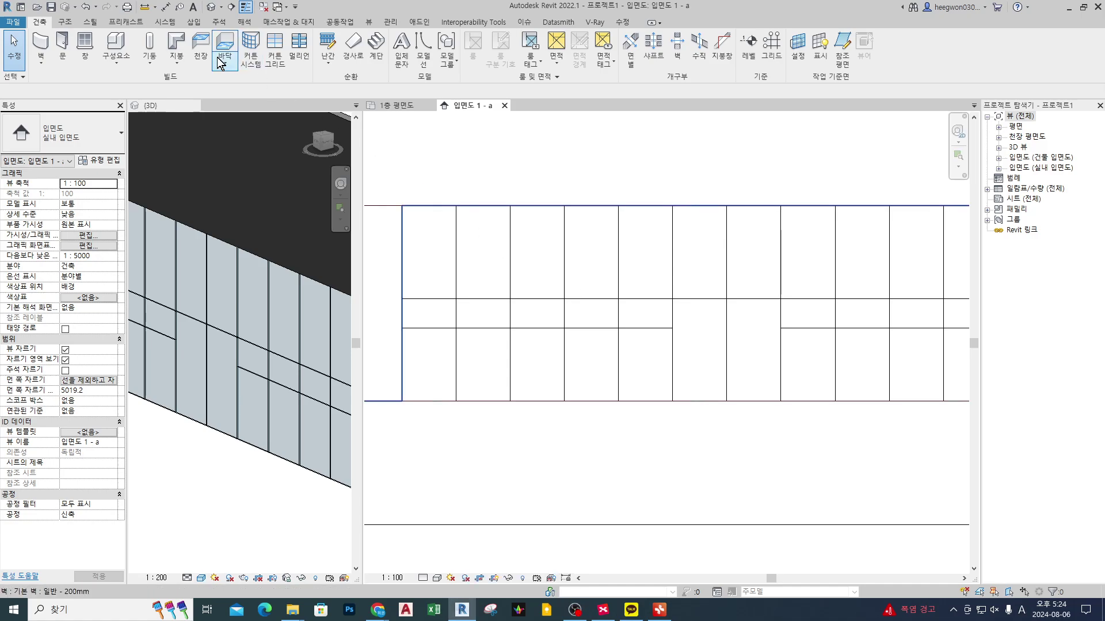
pyautogui.click(297, 49)
pyautogui.click(524, 55)
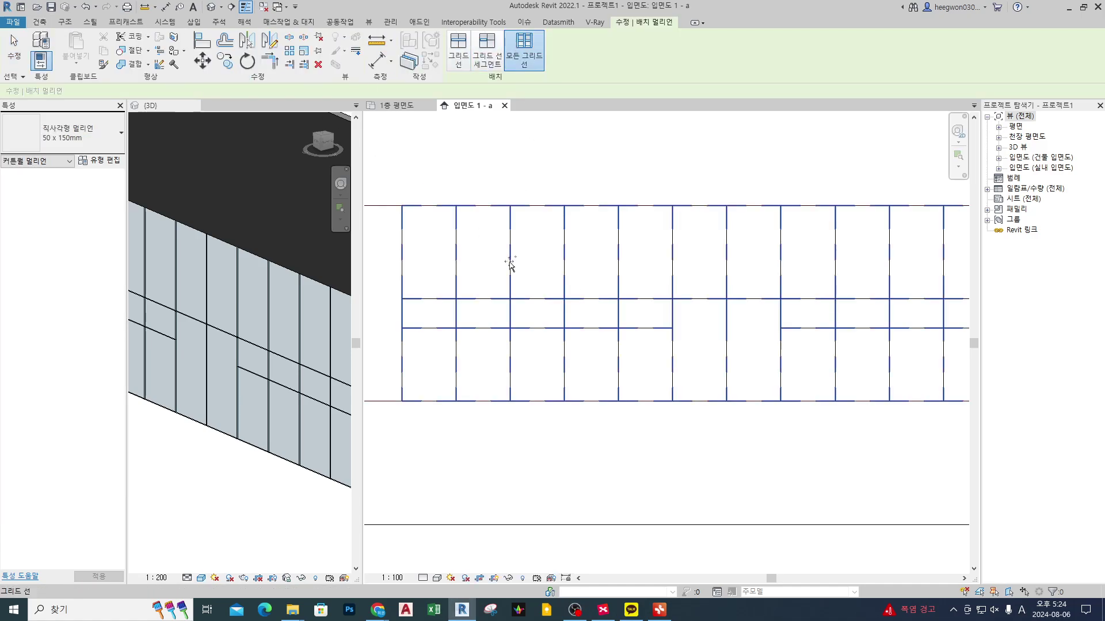
pyautogui.click(510, 257)
pyautogui.press('Escape')
pyautogui.scroll(2, 755, 417)
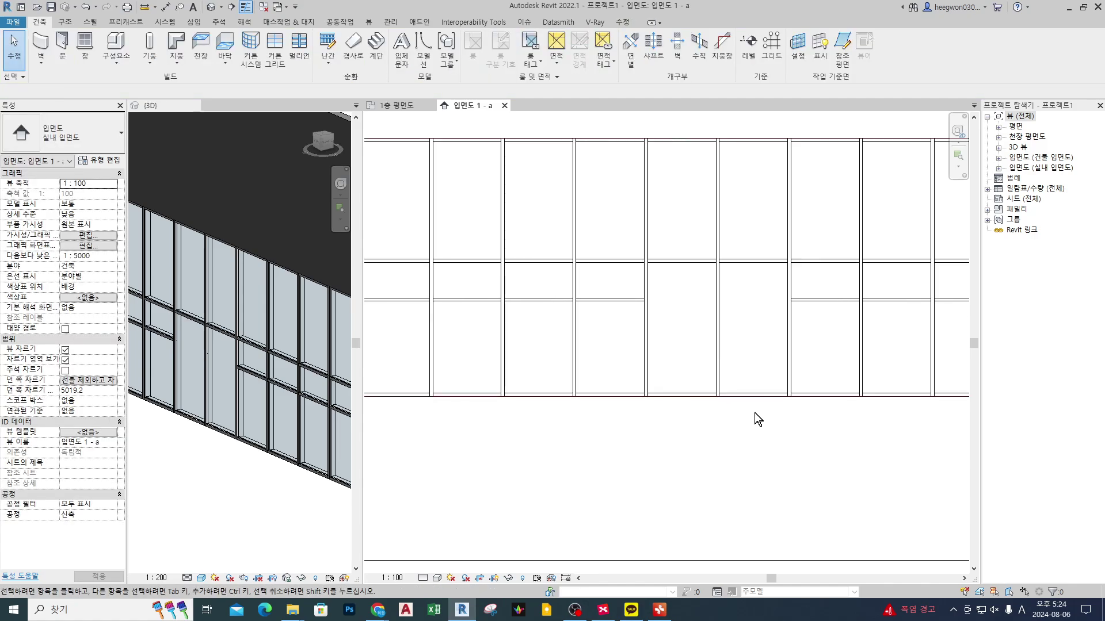
pyautogui.moveTo(727, 441); pyautogui.dragTo(743, 444, button='middle')
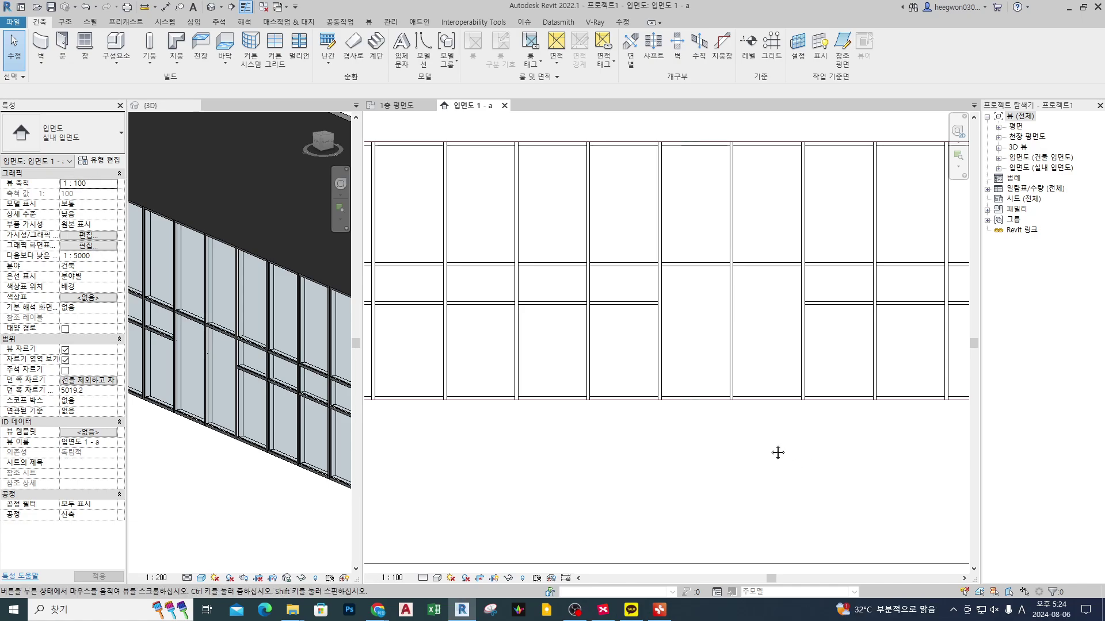
pyautogui.scroll(-2, 690, 405)
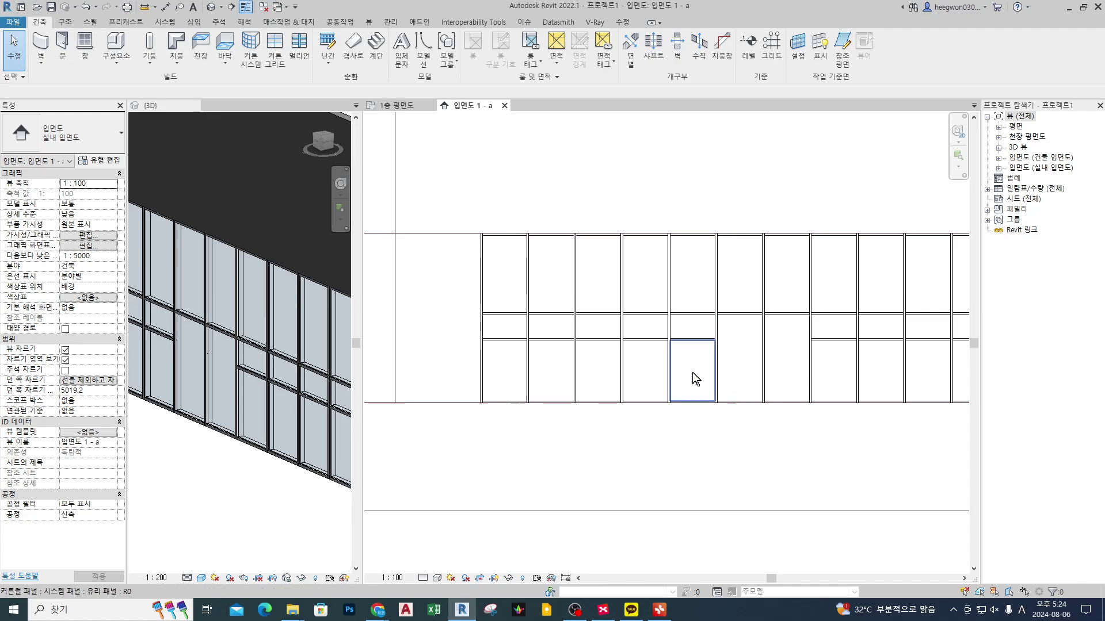
# - Change the glass panel between the two horizontal mullions in the fifth bay to the basic wall type 일반 - 90mm 벽돌벽
pyautogui.click(703, 329)
pyautogui.press('Escape')
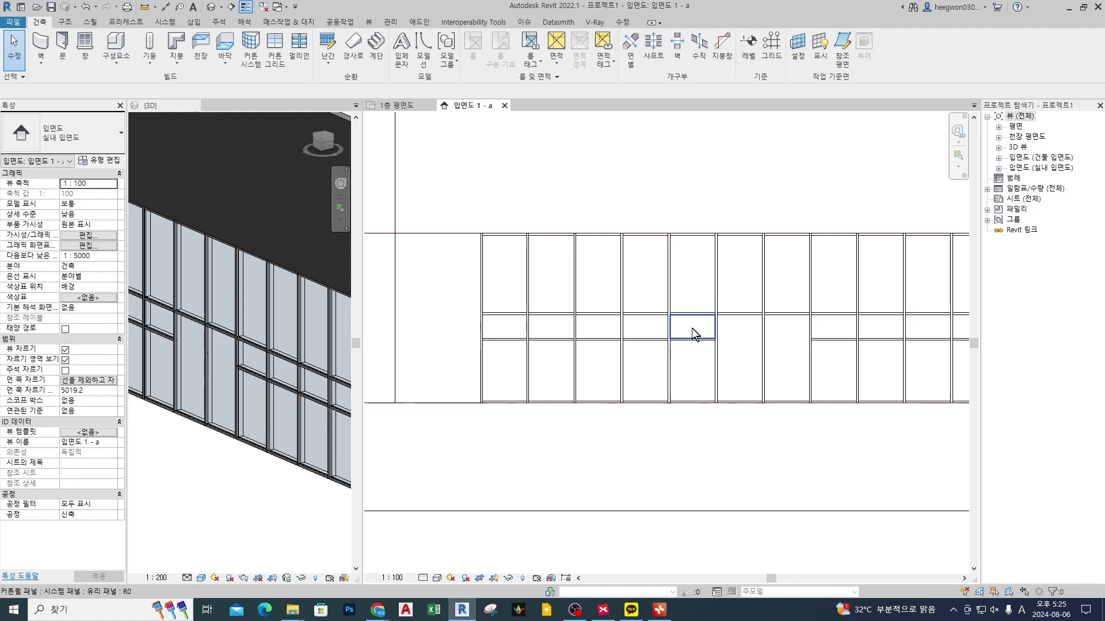
pyautogui.click(692, 328)
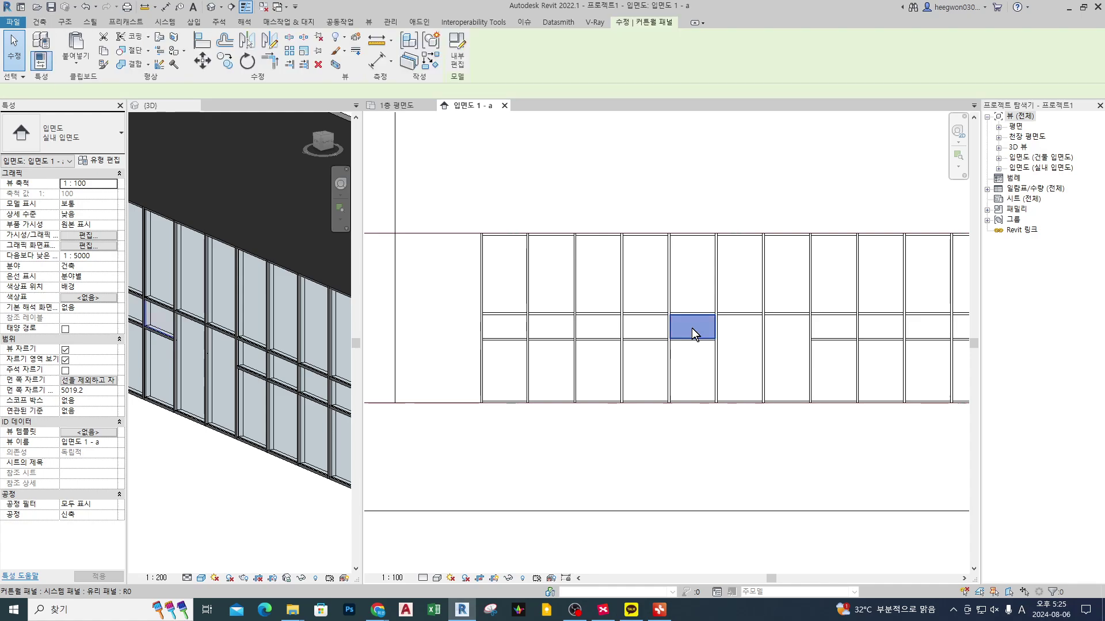
pyautogui.click(81, 139)
pyautogui.scroll(5, 74, 350)
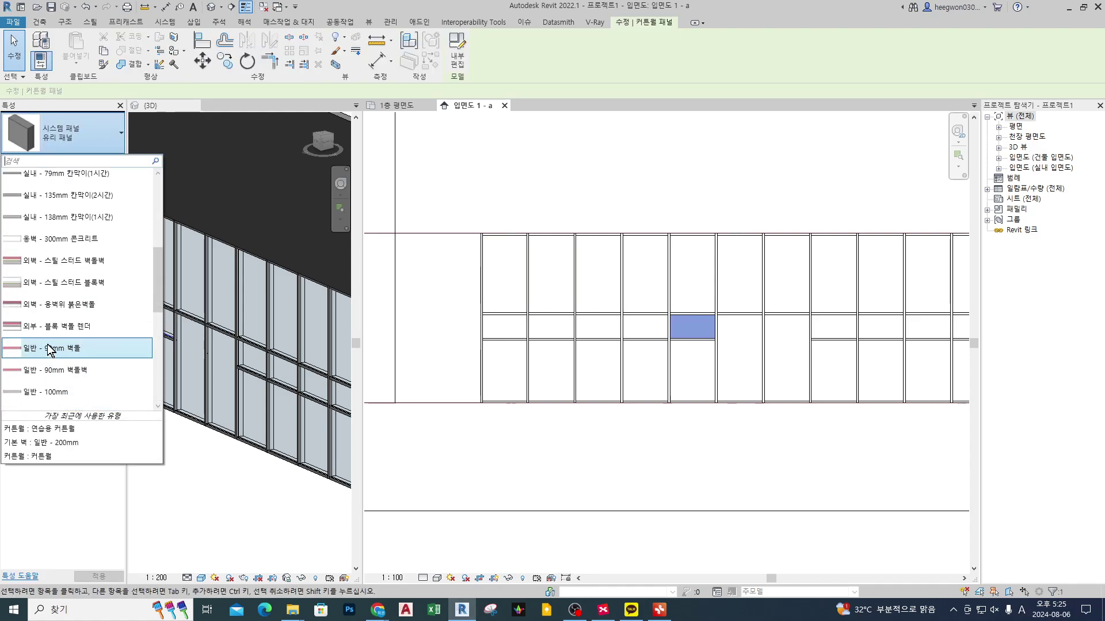
pyautogui.moveTo(55, 261)
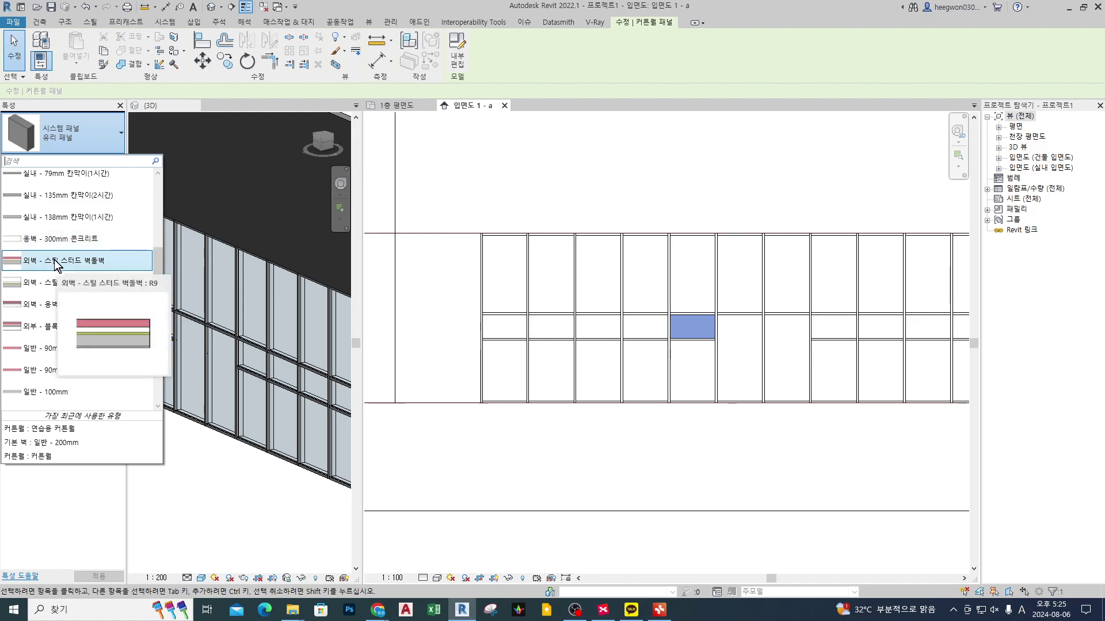
pyautogui.scroll(2, 56, 266)
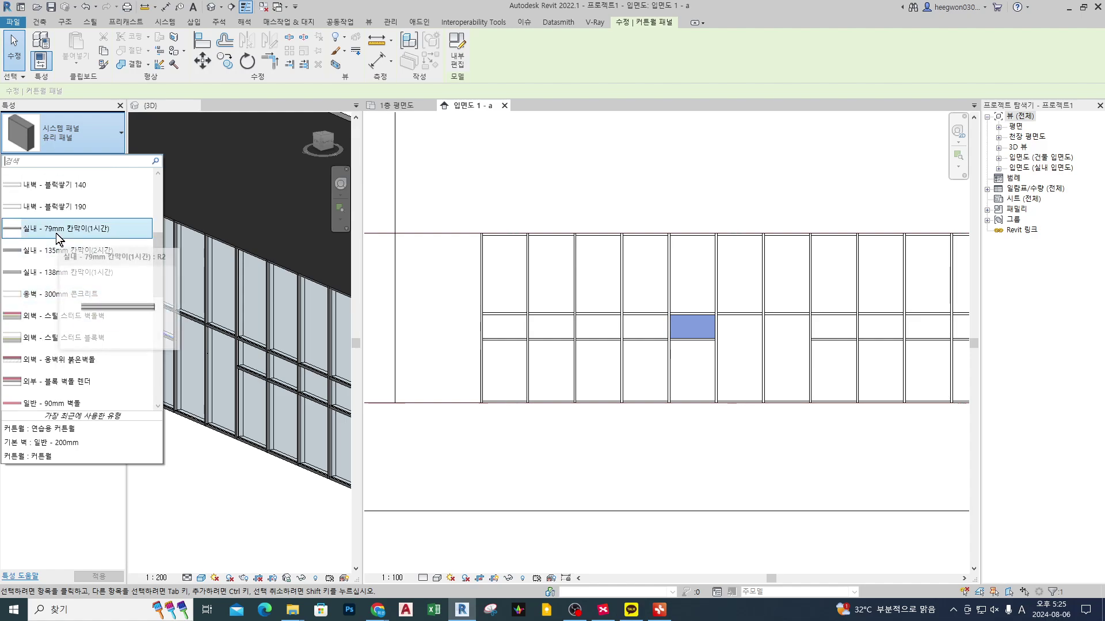
pyautogui.scroll(5, 56, 320)
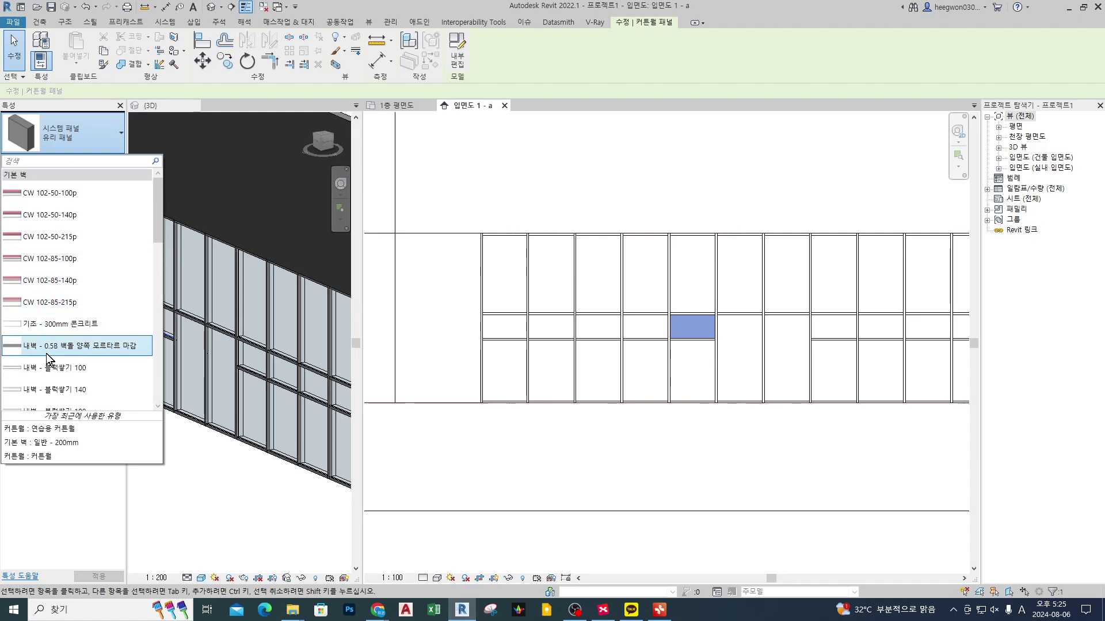
pyautogui.scroll(-3, 58, 299)
pyautogui.scroll(-2, 63, 333)
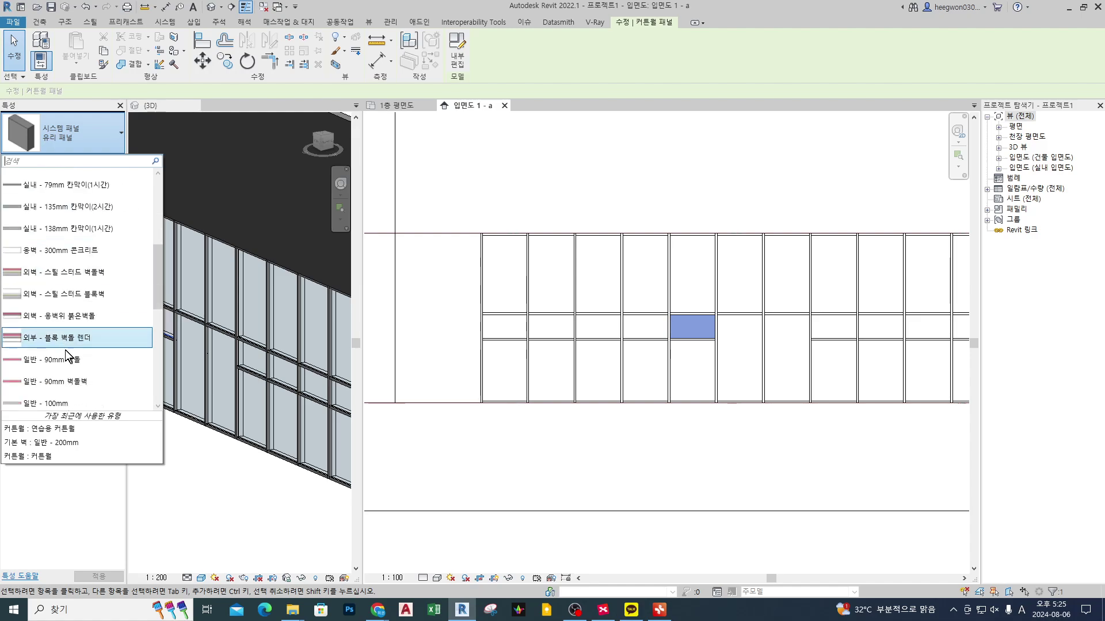
pyautogui.click(78, 382)
pyautogui.click(703, 477)
pyautogui.click(192, 378)
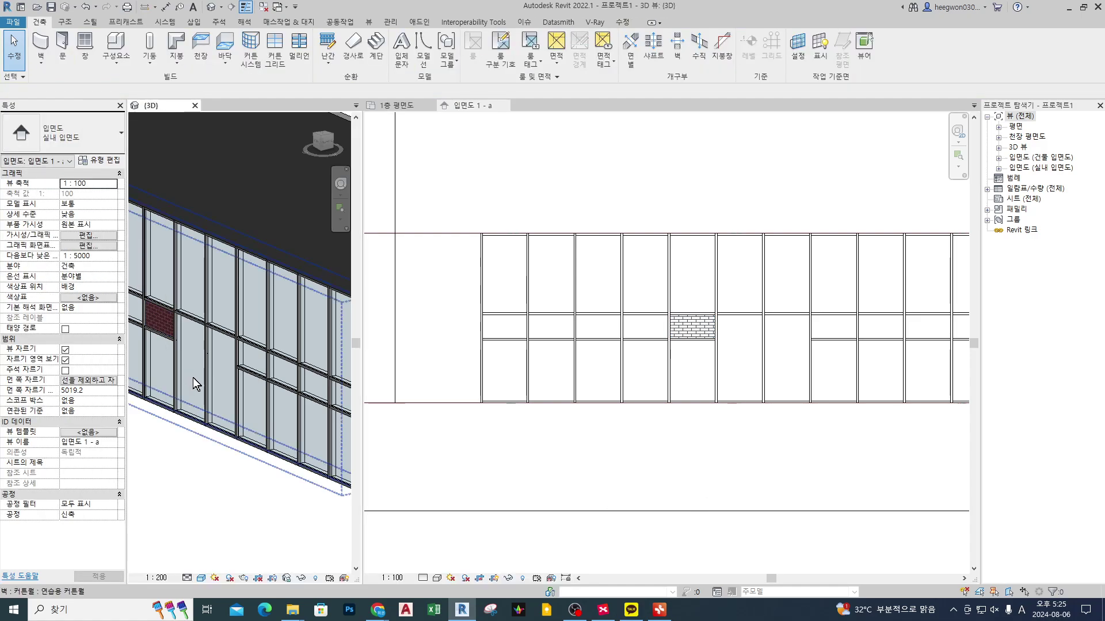
pyautogui.scroll(5, 298, 372)
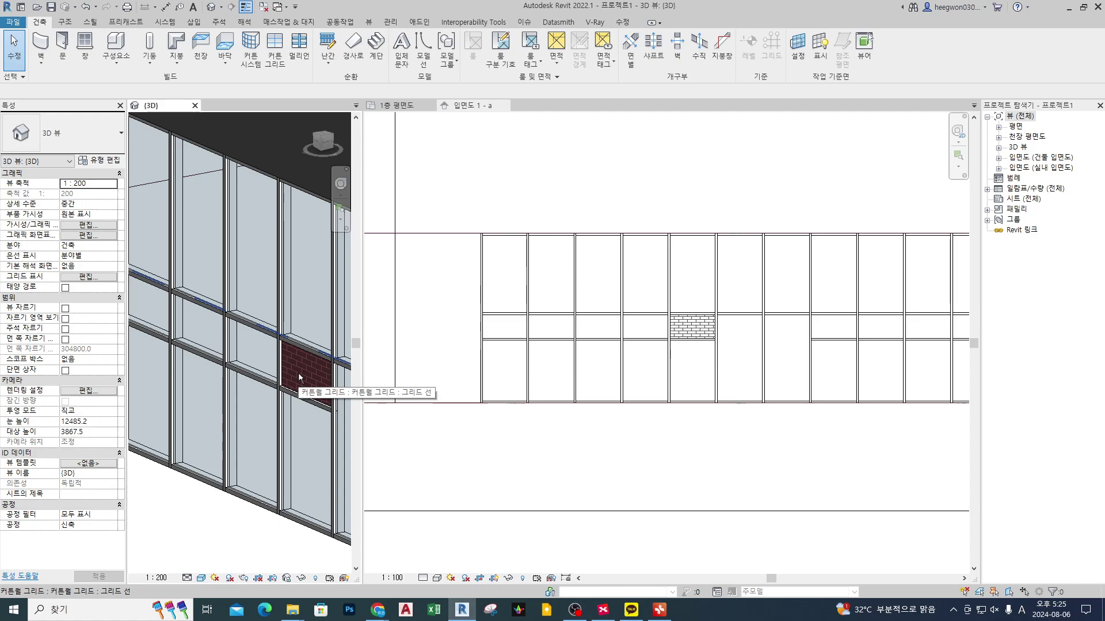
pyautogui.moveTo(229, 442)
pyautogui.mouseDown()
pyautogui.moveTo(304, 373)
pyautogui.moveTo(302, 387)
pyautogui.mouseUp()
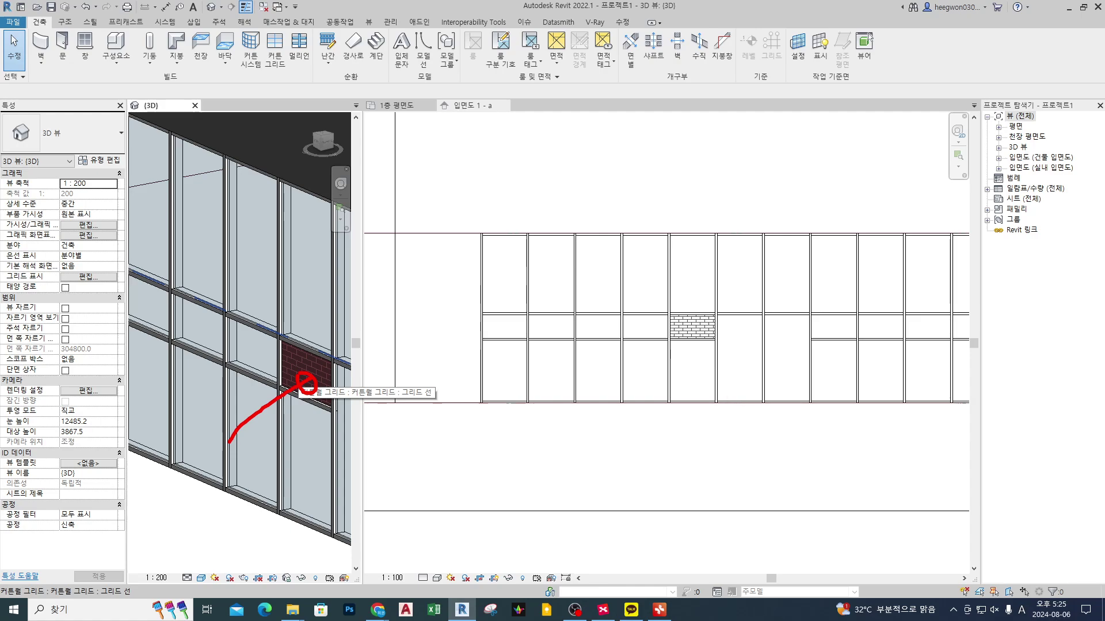
pyautogui.press('Escape')
pyautogui.moveTo(296, 294); pyautogui.dragTo(299, 300)
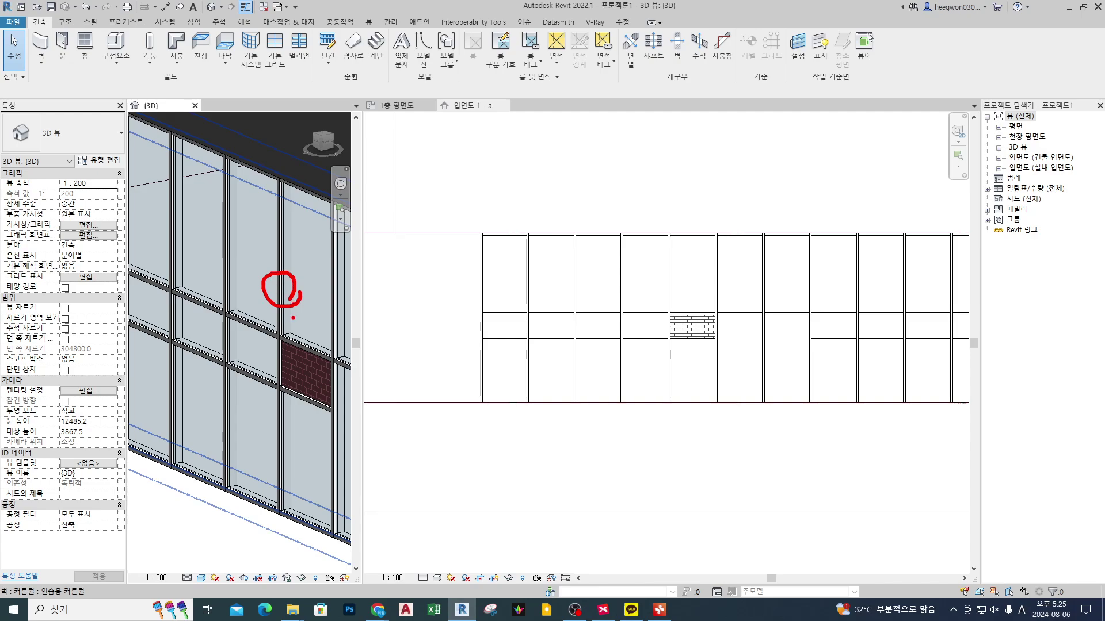
pyautogui.moveTo(308, 371); pyautogui.dragTo(310, 361)
pyautogui.moveTo(286, 175); pyautogui.dragTo(302, 419)
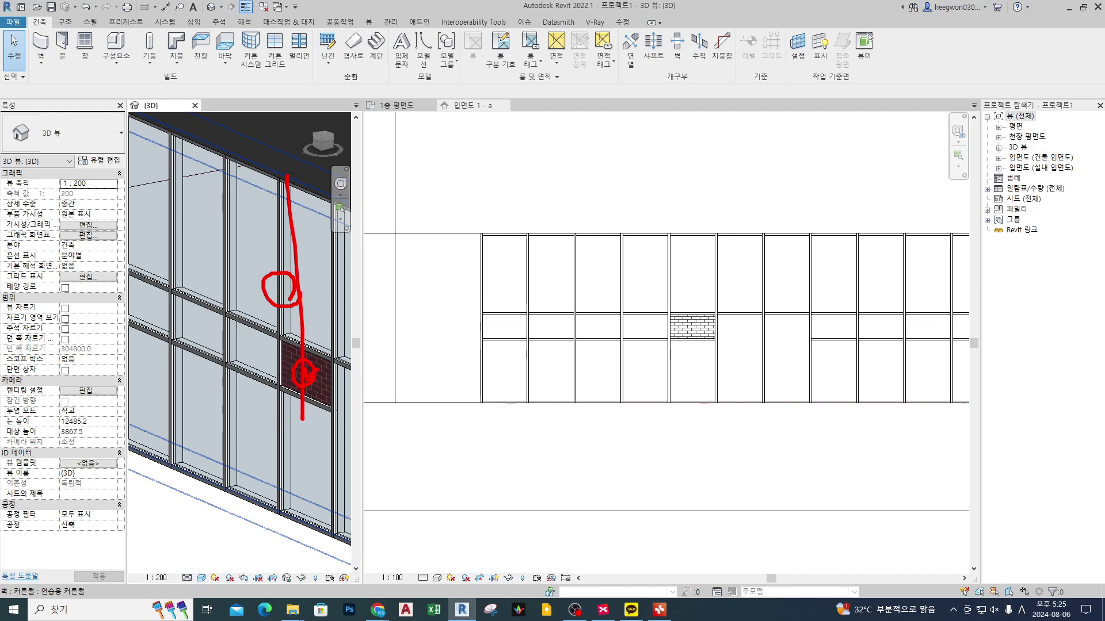
pyautogui.press('Escape')
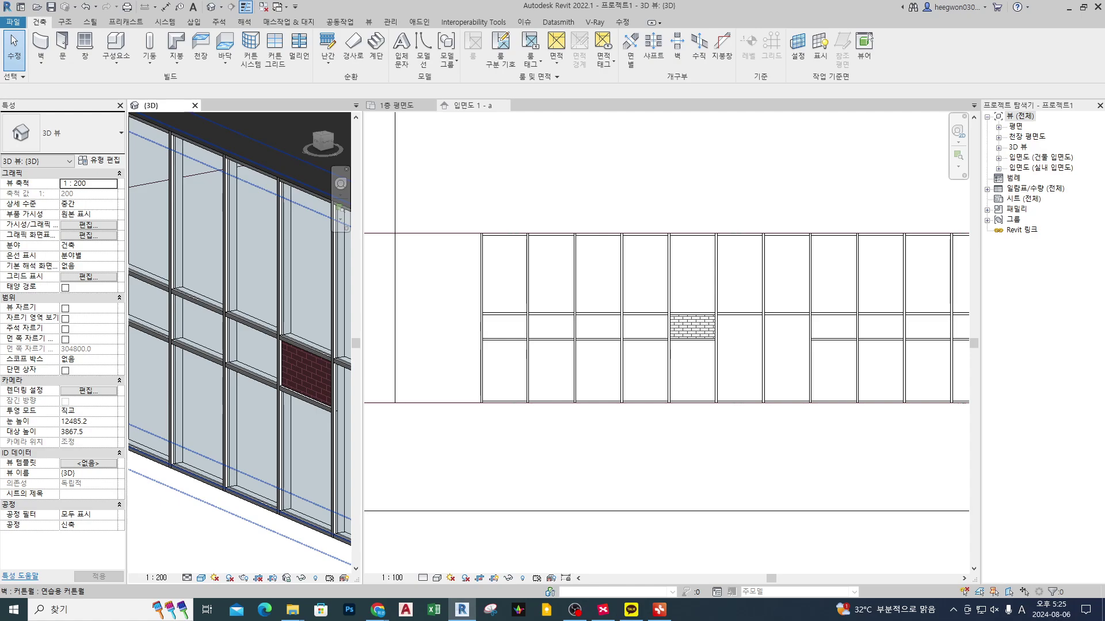
pyautogui.click(702, 316)
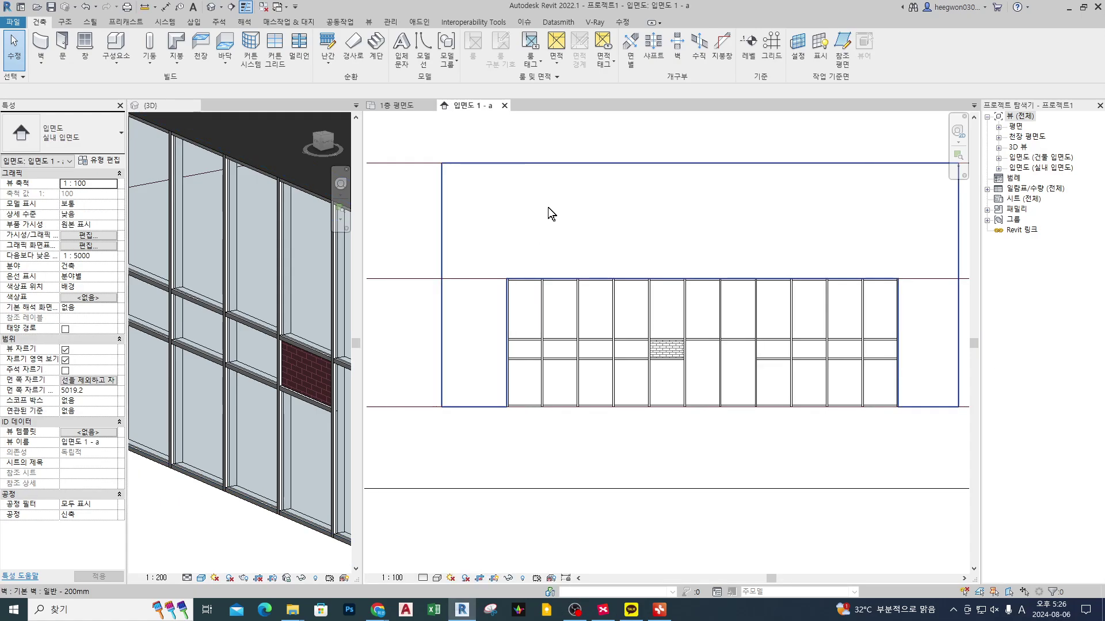
pyautogui.scroll(-2, 547, 215)
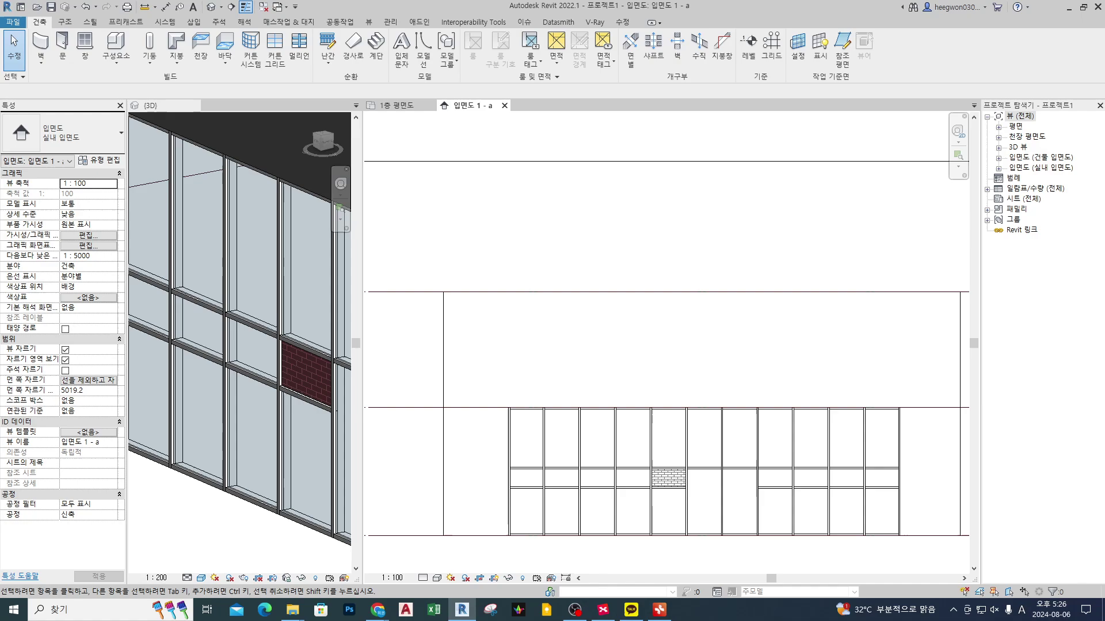
pyautogui.click(660, 609)
pyautogui.moveTo(418, 195)
pyautogui.mouseDown()
pyautogui.moveTo(424, 162)
pyautogui.moveTo(434, 198)
pyautogui.mouseUp()
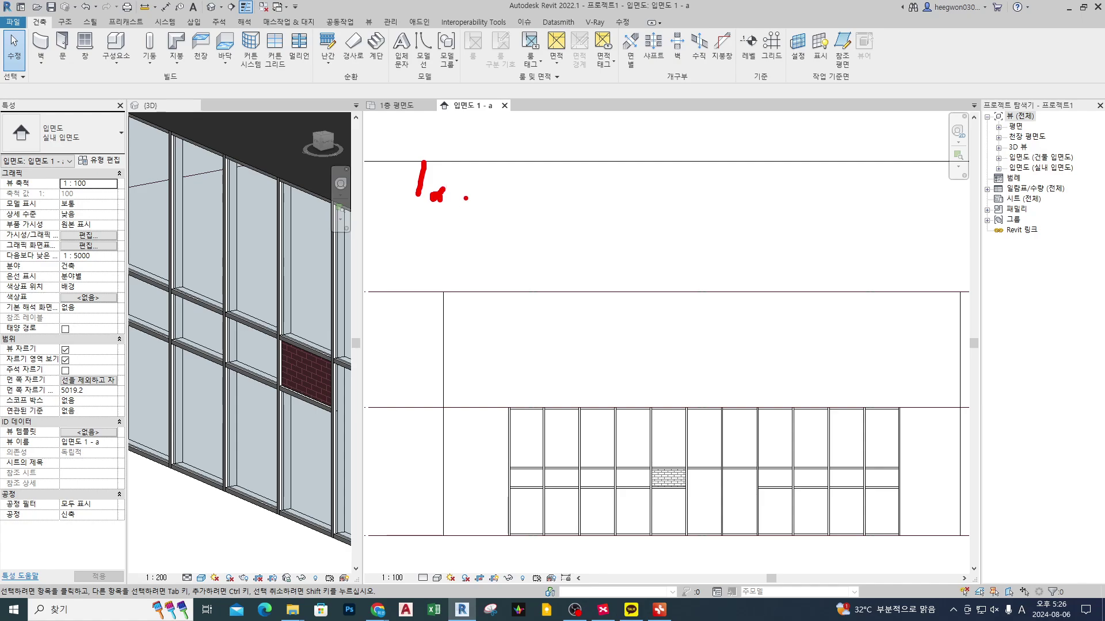
pyautogui.moveTo(473, 163)
pyautogui.mouseDown()
pyautogui.moveTo(478, 188)
pyautogui.moveTo(488, 176)
pyautogui.mouseUp()
pyautogui.moveTo(496, 172)
pyautogui.mouseDown()
pyautogui.moveTo(510, 170)
pyautogui.moveTo(510, 185)
pyautogui.mouseUp()
pyautogui.moveTo(531, 160); pyautogui.dragTo(558, 163)
pyautogui.moveTo(541, 172); pyautogui.dragTo(564, 169)
pyautogui.moveTo(538, 181); pyautogui.dragTo(579, 185)
pyautogui.moveTo(598, 152); pyautogui.dragTo(599, 164)
pyautogui.moveTo(587, 187)
pyautogui.mouseDown()
pyautogui.moveTo(619, 168)
pyautogui.moveTo(625, 190)
pyautogui.mouseUp()
pyautogui.moveTo(621, 184)
pyautogui.mouseDown()
pyautogui.moveTo(632, 202)
pyautogui.moveTo(804, 160)
pyautogui.mouseUp()
pyautogui.moveTo(787, 174); pyautogui.dragTo(854, 177)
pyautogui.click(860, 179)
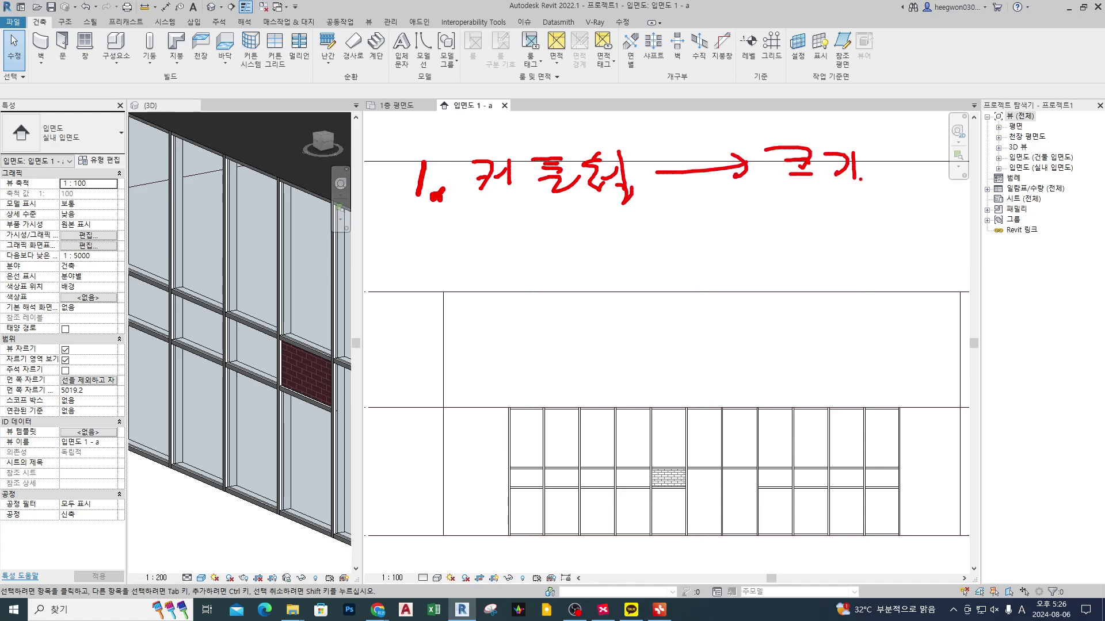
pyautogui.moveTo(752, 188)
pyautogui.mouseDown()
pyautogui.moveTo(883, 133)
pyautogui.moveTo(918, 159)
pyautogui.mouseUp()
pyautogui.moveTo(924, 140)
pyautogui.mouseDown()
pyautogui.moveTo(925, 162)
pyautogui.moveTo(959, 151)
pyautogui.mouseUp()
pyautogui.moveTo(965, 132)
pyautogui.mouseDown()
pyautogui.moveTo(969, 150)
pyautogui.moveTo(980, 138)
pyautogui.mouseUp()
pyautogui.moveTo(973, 149); pyautogui.dragTo(1007, 121)
pyautogui.click(1015, 126)
pyautogui.moveTo(908, 180); pyautogui.dragTo(1032, 166)
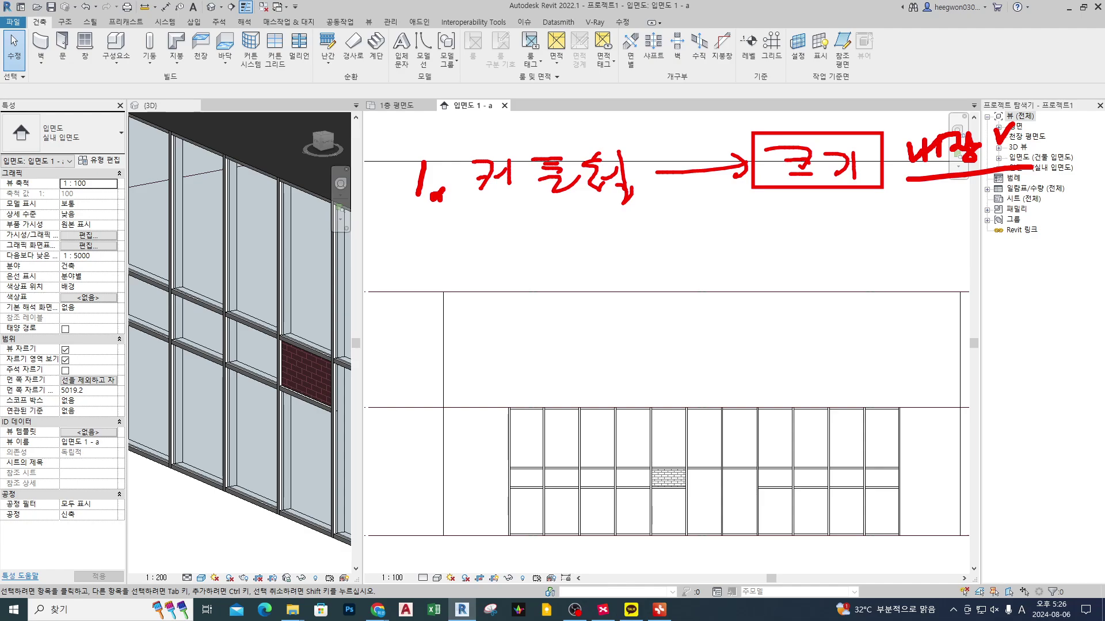
pyautogui.moveTo(409, 246)
pyautogui.mouseDown()
pyautogui.moveTo(424, 244)
pyautogui.moveTo(464, 277)
pyautogui.mouseUp()
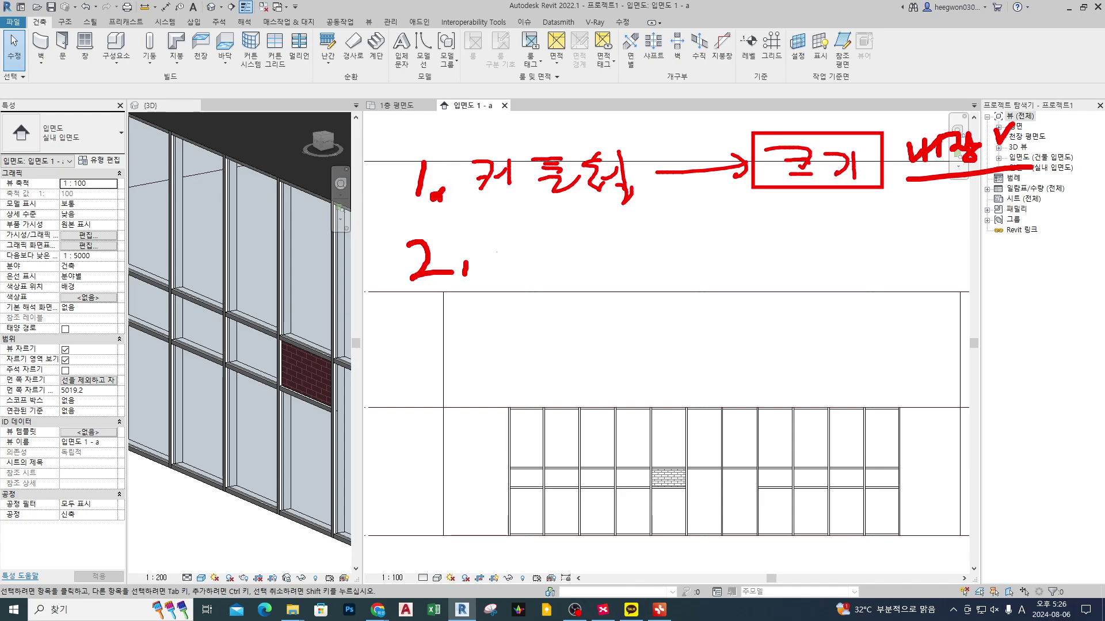
pyautogui.moveTo(487, 237)
pyautogui.mouseDown()
pyautogui.moveTo(525, 267)
pyautogui.moveTo(568, 258)
pyautogui.mouseUp()
pyautogui.moveTo(566, 223)
pyautogui.mouseDown()
pyautogui.moveTo(568, 271)
pyautogui.moveTo(613, 226)
pyautogui.moveTo(609, 252)
pyautogui.mouseUp()
pyautogui.moveTo(583, 268)
pyautogui.mouseDown()
pyautogui.moveTo(687, 244)
pyautogui.moveTo(689, 260)
pyautogui.mouseUp()
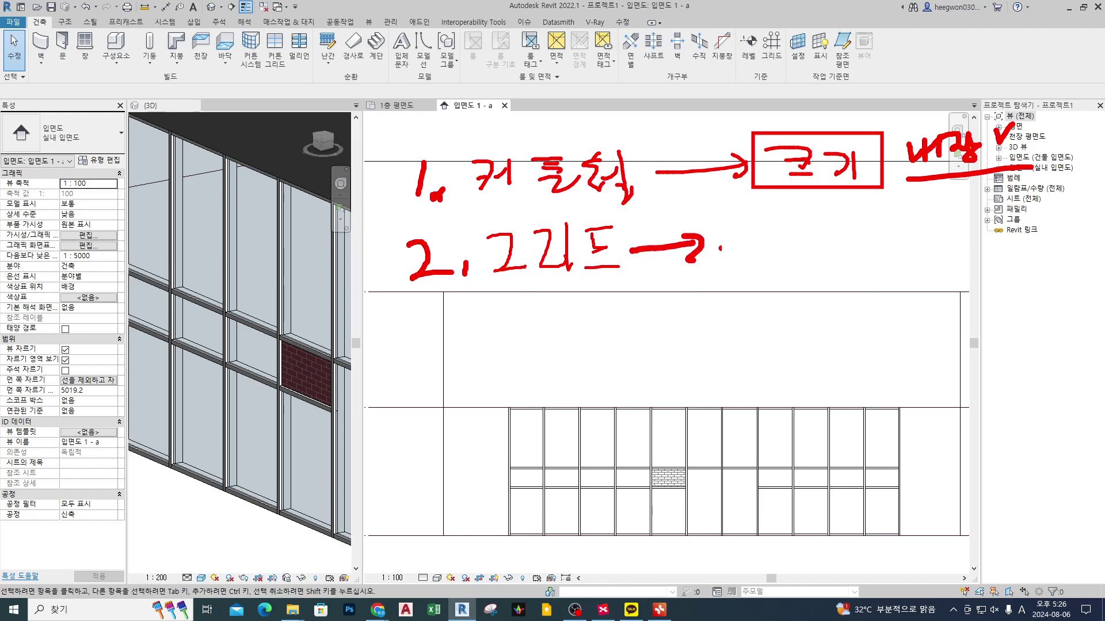
pyautogui.moveTo(728, 220)
pyautogui.mouseDown()
pyautogui.moveTo(713, 248)
pyautogui.moveTo(742, 275)
pyautogui.moveTo(759, 247)
pyautogui.moveTo(764, 255)
pyautogui.mouseUp()
pyautogui.moveTo(776, 230)
pyautogui.mouseDown()
pyautogui.moveTo(787, 232)
pyautogui.moveTo(775, 248)
pyautogui.mouseUp()
pyautogui.moveTo(773, 258)
pyautogui.mouseDown()
pyautogui.moveTo(775, 270)
pyautogui.moveTo(800, 271)
pyautogui.mouseUp()
pyautogui.click(804, 266)
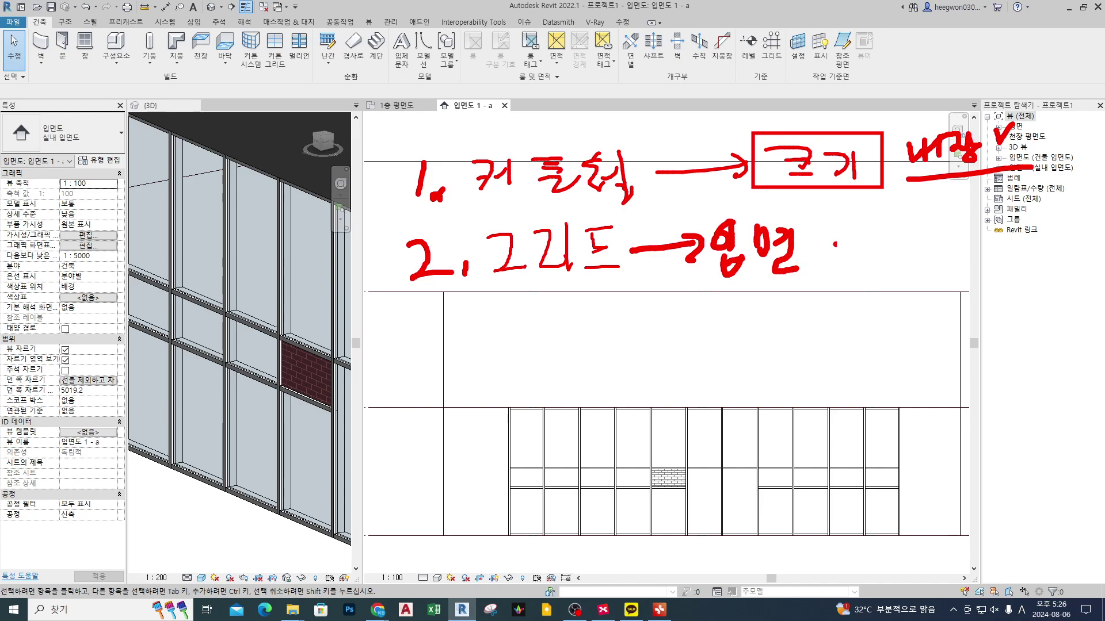
pyautogui.moveTo(815, 239); pyautogui.dragTo(818, 280)
pyautogui.click(859, 255)
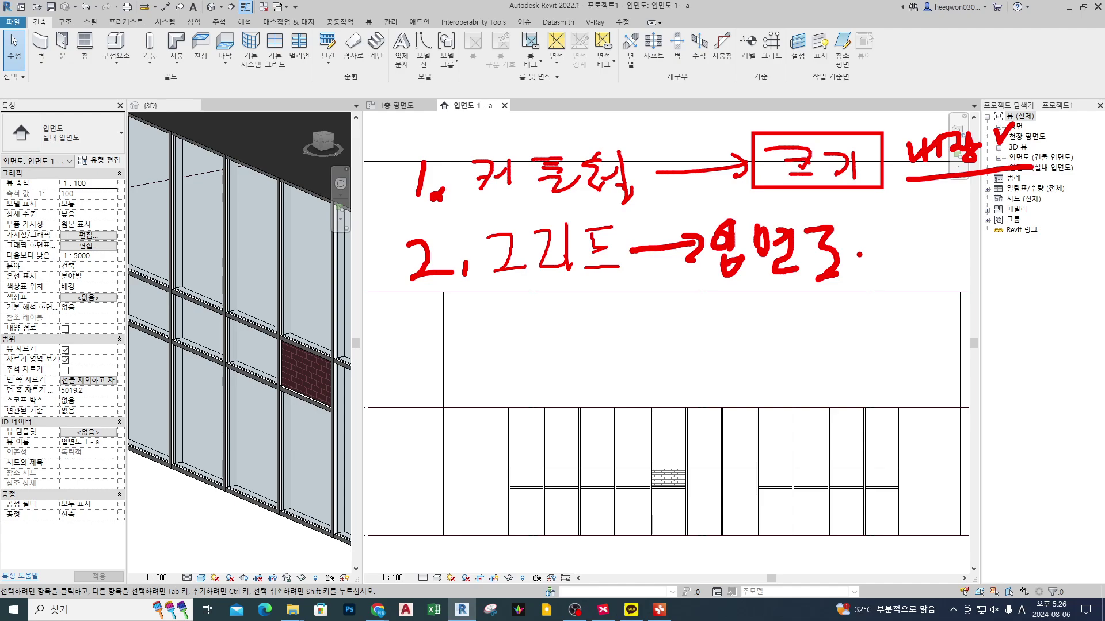
pyautogui.moveTo(859, 244)
pyautogui.mouseDown()
pyautogui.moveTo(901, 241)
pyautogui.moveTo(895, 232)
pyautogui.moveTo(952, 252)
pyautogui.mouseUp()
pyautogui.moveTo(955, 232)
pyautogui.mouseDown()
pyautogui.moveTo(984, 230)
pyautogui.moveTo(993, 247)
pyautogui.moveTo(1020, 238)
pyautogui.mouseUp()
pyautogui.moveTo(1008, 246); pyautogui.dragTo(1041, 245)
pyautogui.moveTo(418, 318)
pyautogui.mouseDown()
pyautogui.moveTo(419, 363)
pyautogui.moveTo(443, 366)
pyautogui.mouseUp()
pyautogui.moveTo(463, 320); pyautogui.dragTo(486, 344)
pyautogui.moveTo(469, 347)
pyautogui.mouseDown()
pyautogui.moveTo(507, 346)
pyautogui.moveTo(539, 316)
pyautogui.moveTo(545, 348)
pyautogui.mouseUp()
pyautogui.moveTo(555, 317)
pyautogui.mouseDown()
pyautogui.moveTo(554, 345)
pyautogui.moveTo(590, 320)
pyautogui.moveTo(609, 331)
pyautogui.mouseUp()
pyautogui.moveTo(579, 352); pyautogui.dragTo(671, 335)
pyautogui.moveTo(661, 320); pyautogui.dragTo(663, 349)
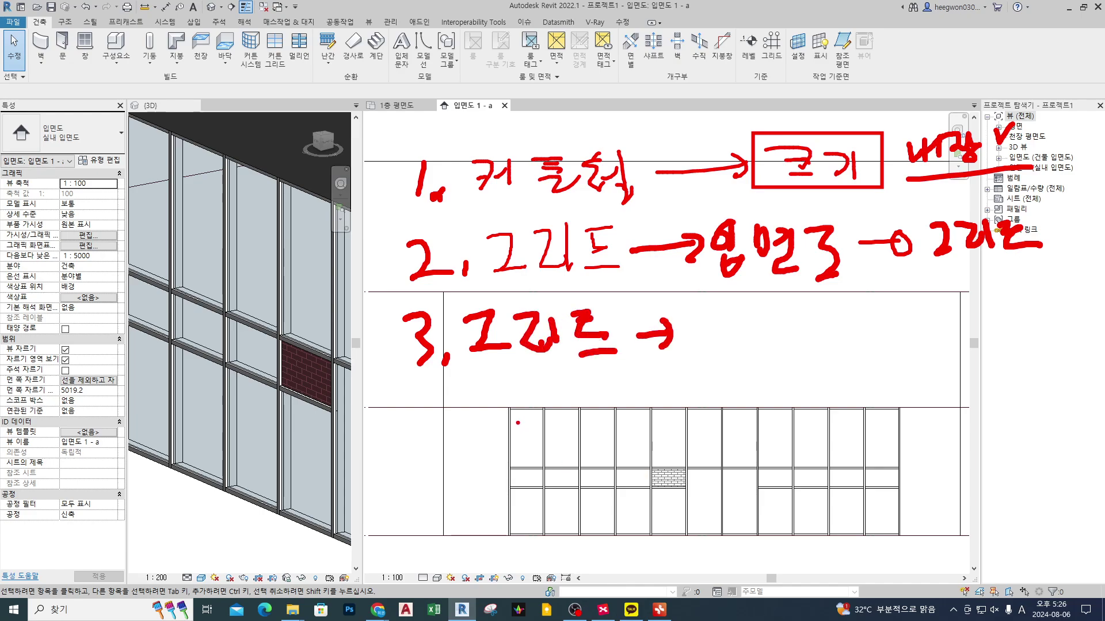
pyautogui.moveTo(504, 404); pyautogui.dragTo(901, 538)
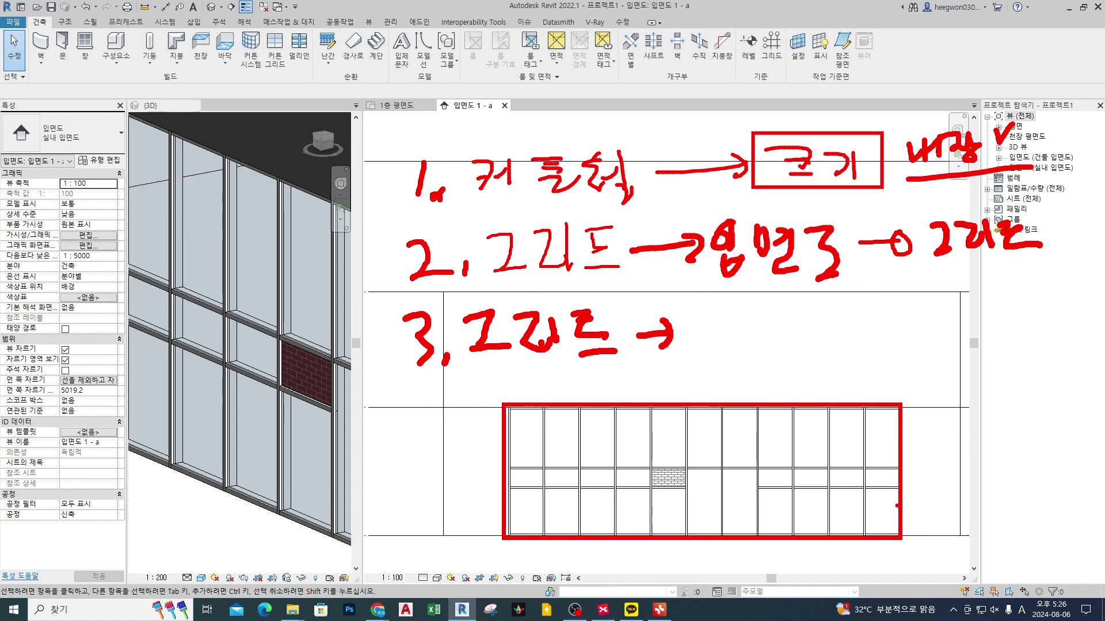
pyautogui.moveTo(707, 311)
pyautogui.mouseDown()
pyautogui.moveTo(713, 352)
pyautogui.moveTo(762, 328)
pyautogui.mouseUp()
pyautogui.moveTo(765, 303)
pyautogui.mouseDown()
pyautogui.moveTo(769, 357)
pyautogui.moveTo(791, 324)
pyautogui.mouseUp()
pyautogui.moveTo(795, 308); pyautogui.dragTo(815, 339)
pyautogui.moveTo(795, 343); pyautogui.dragTo(814, 360)
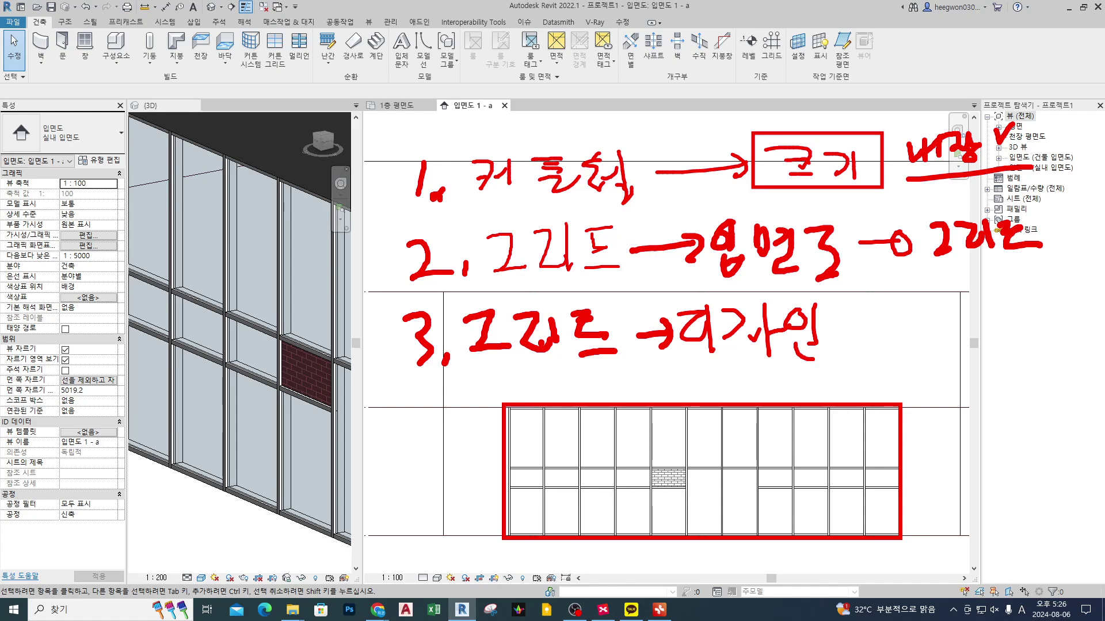
pyautogui.moveTo(420, 403)
pyautogui.mouseDown()
pyautogui.moveTo(433, 427)
pyautogui.moveTo(450, 424)
pyautogui.mouseUp()
pyautogui.moveTo(440, 404)
pyautogui.mouseDown()
pyautogui.moveTo(432, 449)
pyautogui.moveTo(468, 442)
pyautogui.mouseUp()
pyautogui.moveTo(489, 395)
pyautogui.mouseDown()
pyautogui.moveTo(488, 429)
pyautogui.moveTo(520, 429)
pyautogui.mouseUp()
pyautogui.moveTo(544, 398); pyautogui.dragTo(541, 423)
pyautogui.moveTo(541, 423)
pyautogui.mouseDown()
pyautogui.moveTo(561, 448)
pyautogui.moveTo(602, 431)
pyautogui.mouseUp()
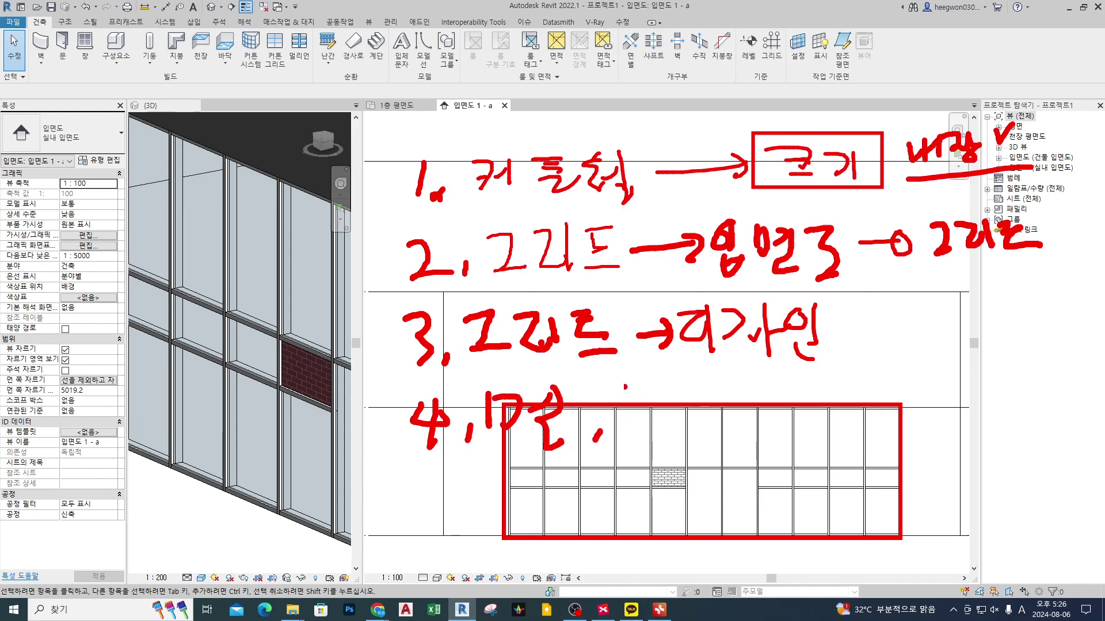
pyautogui.moveTo(619, 385); pyautogui.dragTo(650, 375)
pyautogui.moveTo(650, 387); pyautogui.dragTo(631, 404)
pyautogui.moveTo(630, 410); pyautogui.dragTo(667, 405)
pyautogui.moveTo(666, 410); pyautogui.dragTo(688, 435)
pyautogui.moveTo(693, 400); pyautogui.dragTo(726, 379)
pyautogui.moveTo(724, 380); pyautogui.dragTo(731, 432)
pyautogui.moveTo(490, 452); pyautogui.dragTo(561, 451)
pyautogui.moveTo(632, 443); pyautogui.dragTo(732, 441)
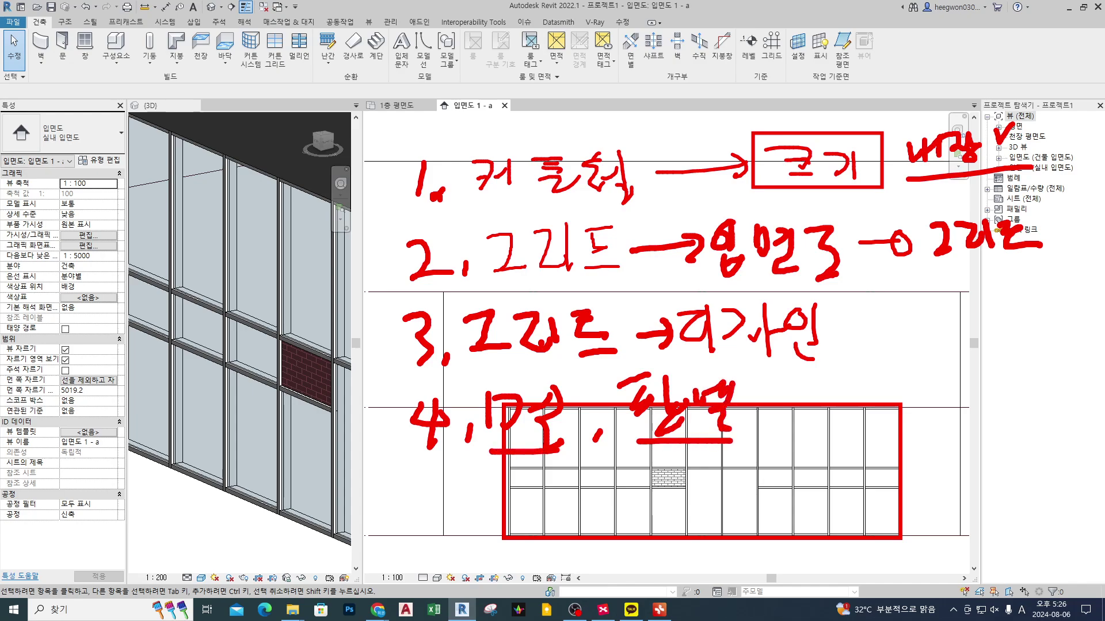
pyautogui.moveTo(482, 461); pyautogui.dragTo(568, 458)
pyautogui.moveTo(653, 453); pyautogui.dragTo(716, 452)
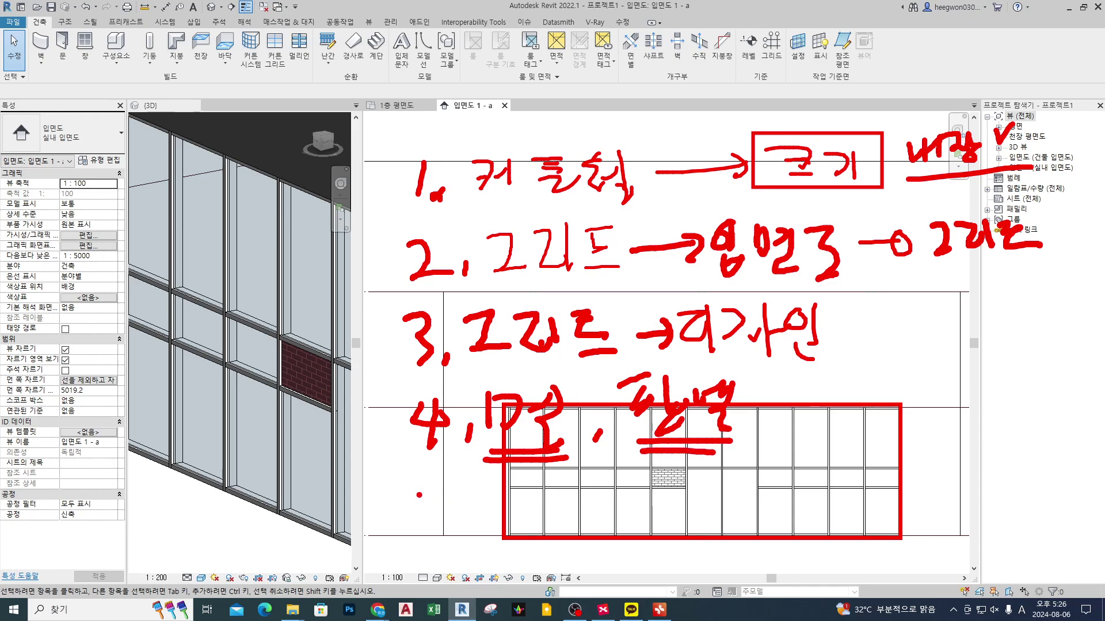
pyautogui.moveTo(415, 500); pyautogui.dragTo(411, 544)
pyautogui.moveTo(417, 499); pyautogui.dragTo(432, 499)
pyautogui.click(455, 539)
pyautogui.moveTo(535, 496)
pyautogui.mouseDown()
pyautogui.moveTo(510, 524)
pyautogui.moveTo(547, 535)
pyautogui.moveTo(619, 502)
pyautogui.moveTo(601, 499)
pyautogui.mouseUp()
pyautogui.click(567, 515)
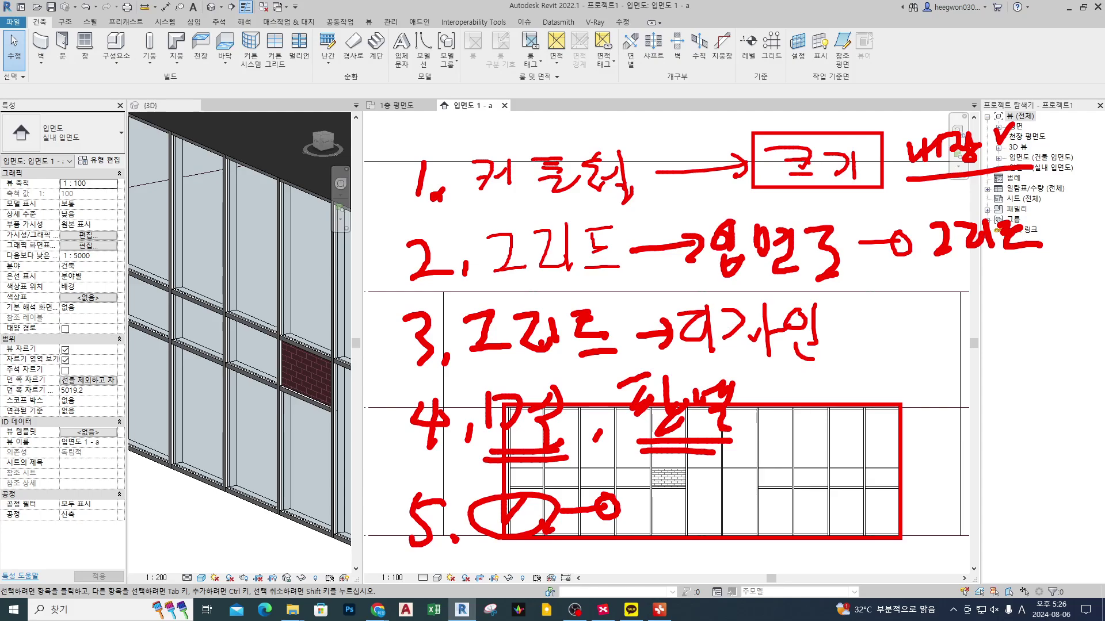
pyautogui.moveTo(627, 485); pyautogui.dragTo(625, 505)
pyautogui.moveTo(326, 249)
pyautogui.mouseDown()
pyautogui.moveTo(297, 278)
pyautogui.moveTo(312, 297)
pyautogui.mouseUp()
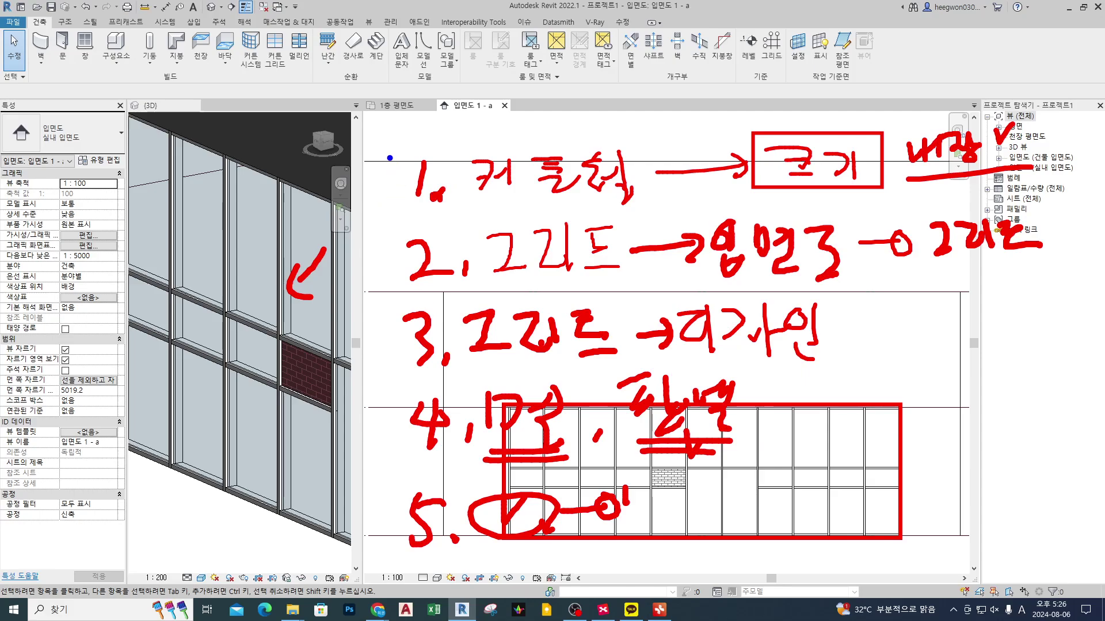
pyautogui.moveTo(391, 144); pyautogui.dragTo(659, 214)
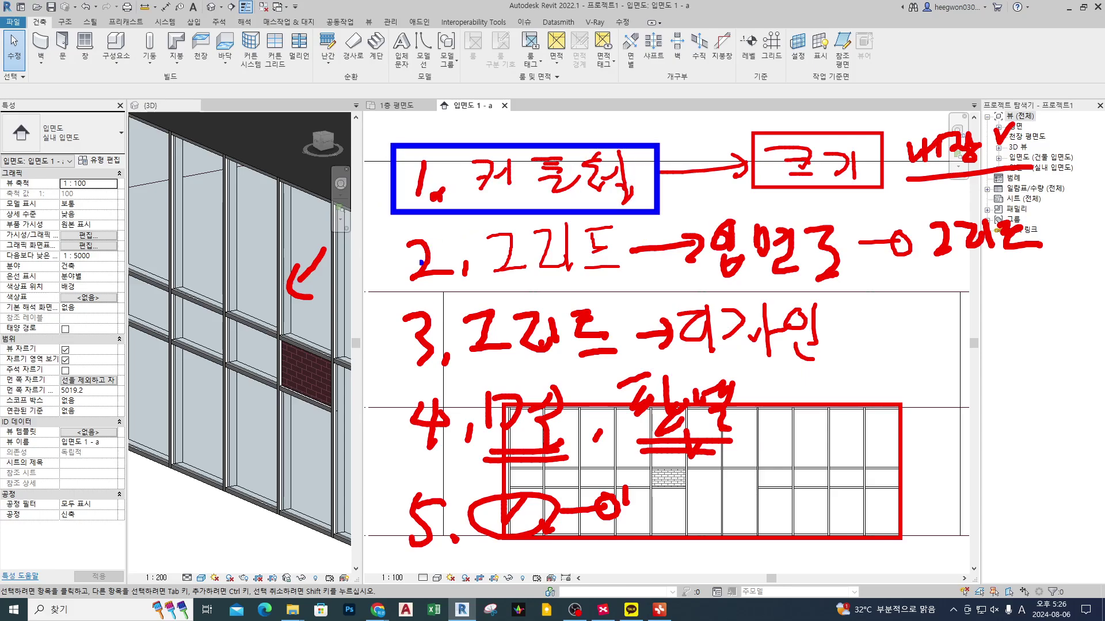
pyautogui.moveTo(388, 263)
pyautogui.mouseDown()
pyautogui.moveTo(439, 265)
pyautogui.moveTo(430, 276)
pyautogui.mouseUp()
pyautogui.moveTo(381, 433); pyautogui.dragTo(416, 431)
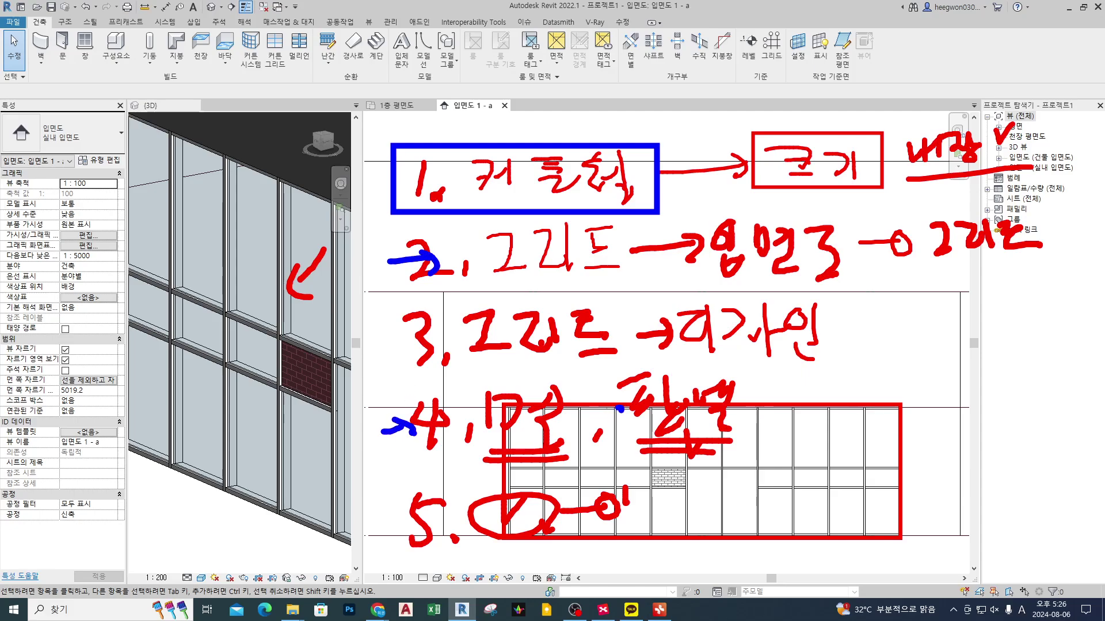
pyautogui.moveTo(608, 425); pyautogui.dragTo(627, 406)
pyautogui.moveTo(410, 279)
pyautogui.mouseDown()
pyautogui.moveTo(573, 218)
pyautogui.moveTo(429, 278)
pyautogui.mouseUp()
pyautogui.moveTo(486, 218); pyautogui.dragTo(499, 233)
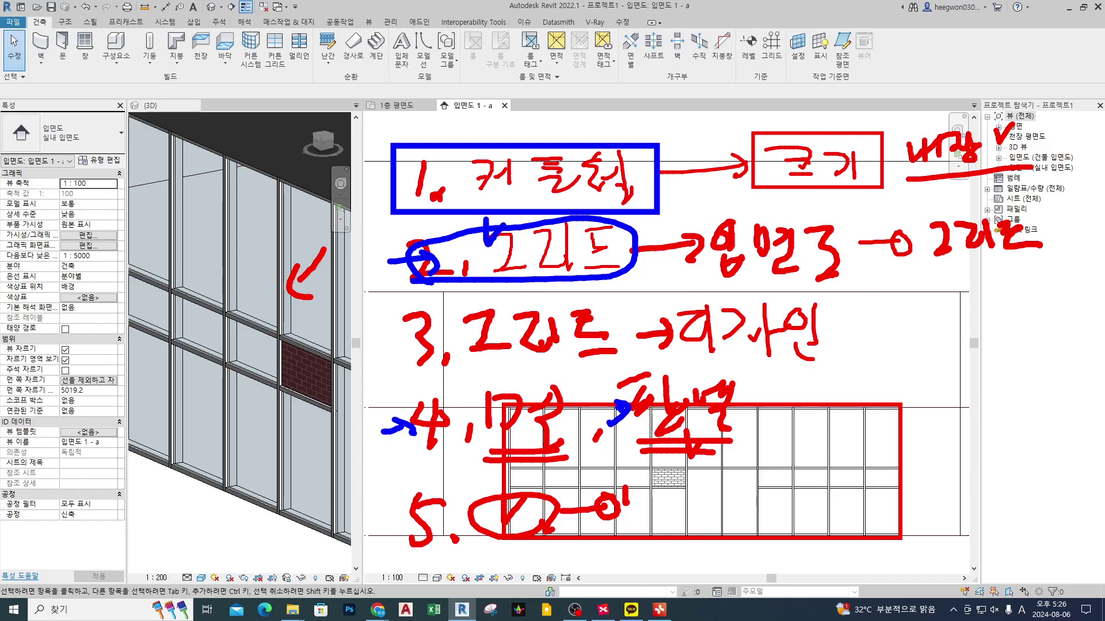
pyautogui.moveTo(572, 446)
pyautogui.mouseDown()
pyautogui.moveTo(566, 454)
pyautogui.moveTo(590, 426)
pyautogui.moveTo(567, 452)
pyautogui.mouseUp()
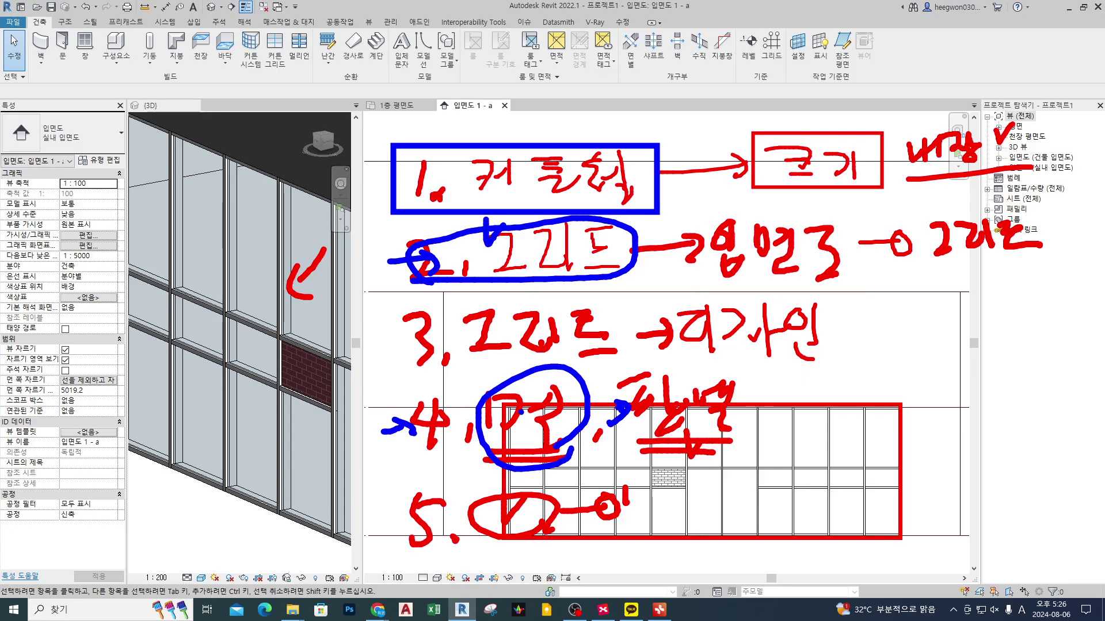
pyautogui.moveTo(506, 382)
pyautogui.mouseDown()
pyautogui.moveTo(515, 397)
pyautogui.moveTo(531, 379)
pyautogui.mouseUp()
pyautogui.moveTo(704, 457)
pyautogui.mouseDown()
pyautogui.moveTo(656, 366)
pyautogui.moveTo(697, 435)
pyautogui.mouseUp()
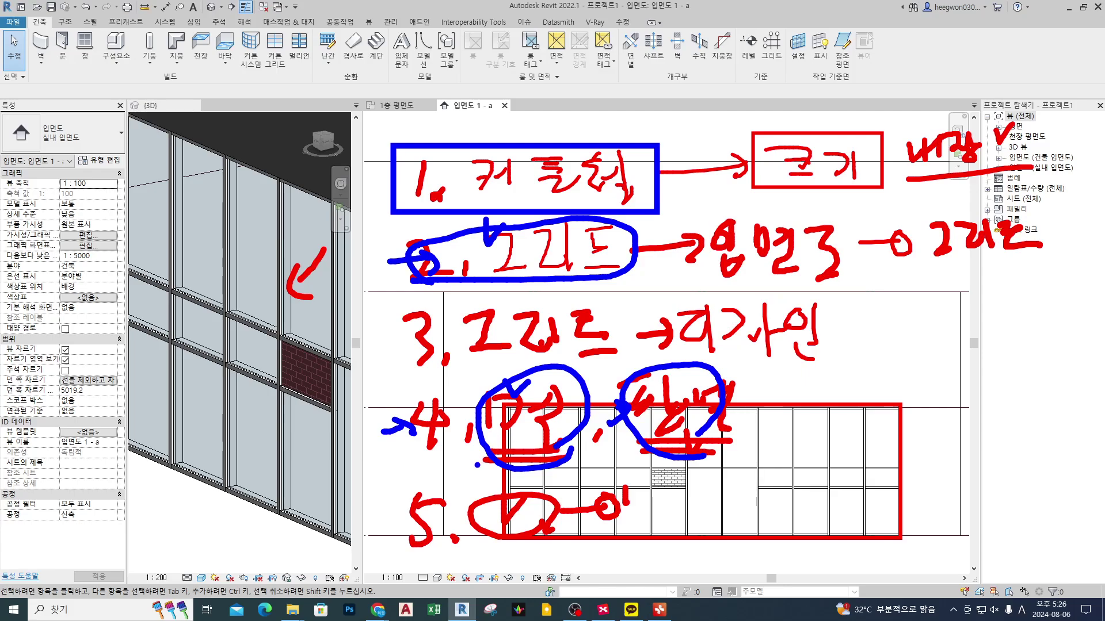
pyautogui.moveTo(477, 465)
pyautogui.mouseDown()
pyautogui.moveTo(639, 374)
pyautogui.moveTo(584, 366)
pyautogui.mouseUp()
pyautogui.moveTo(602, 451)
pyautogui.mouseDown()
pyautogui.moveTo(586, 464)
pyautogui.moveTo(610, 440)
pyautogui.mouseUp()
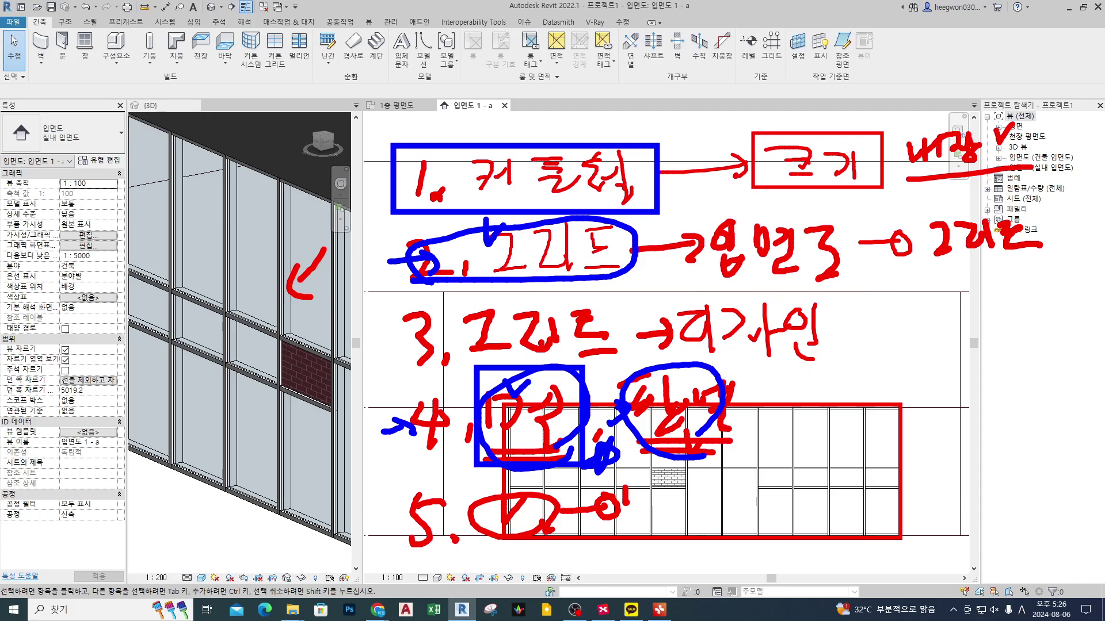